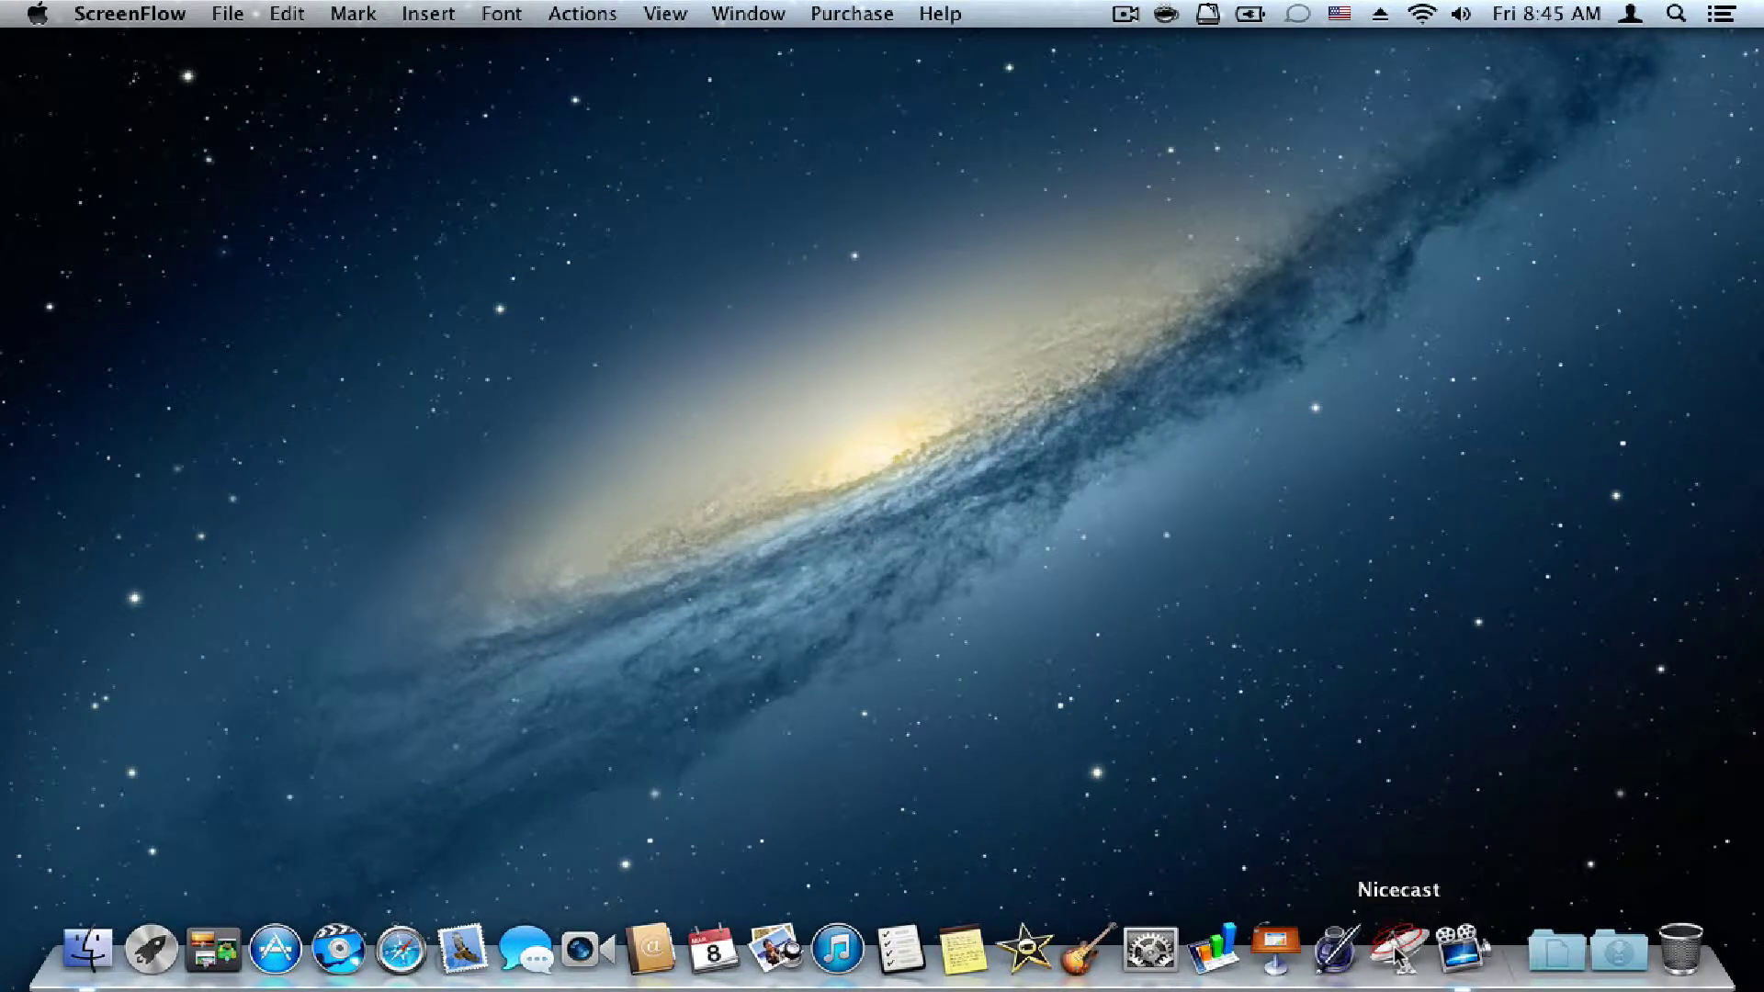
# Launch Nicecast and move its Broadcast window toward the centre of the desktop.
pyautogui.click(1394, 955)
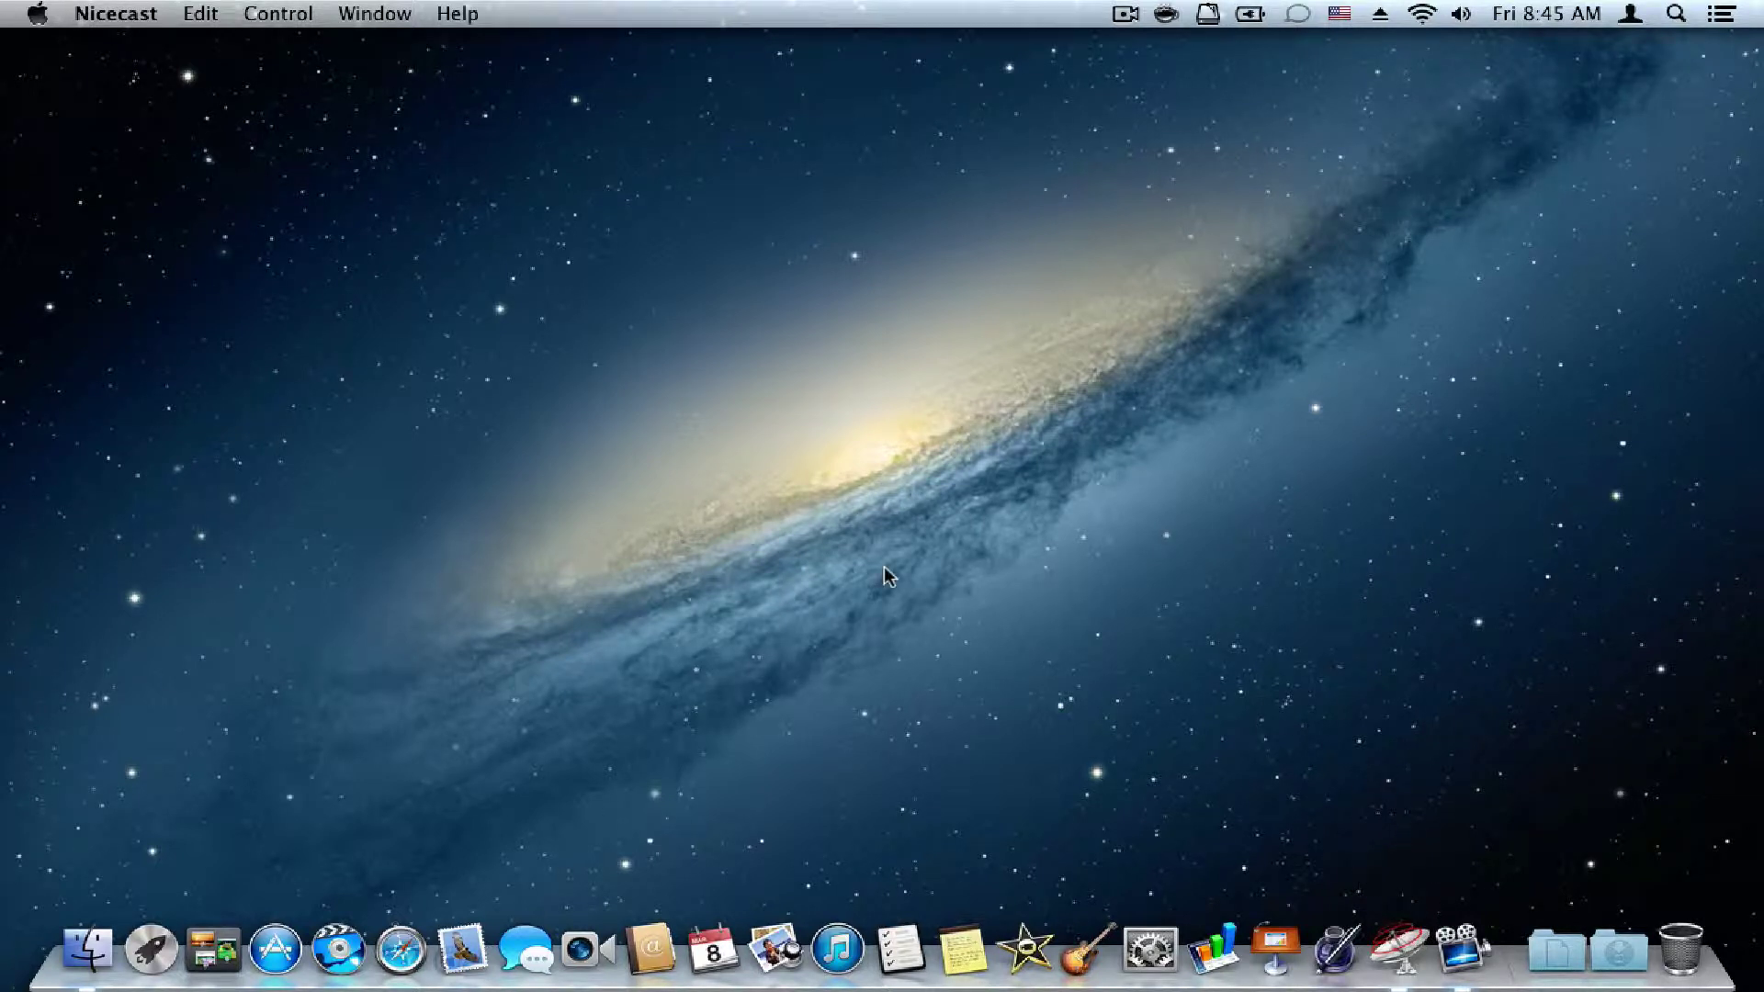
pyautogui.click(1401, 951)
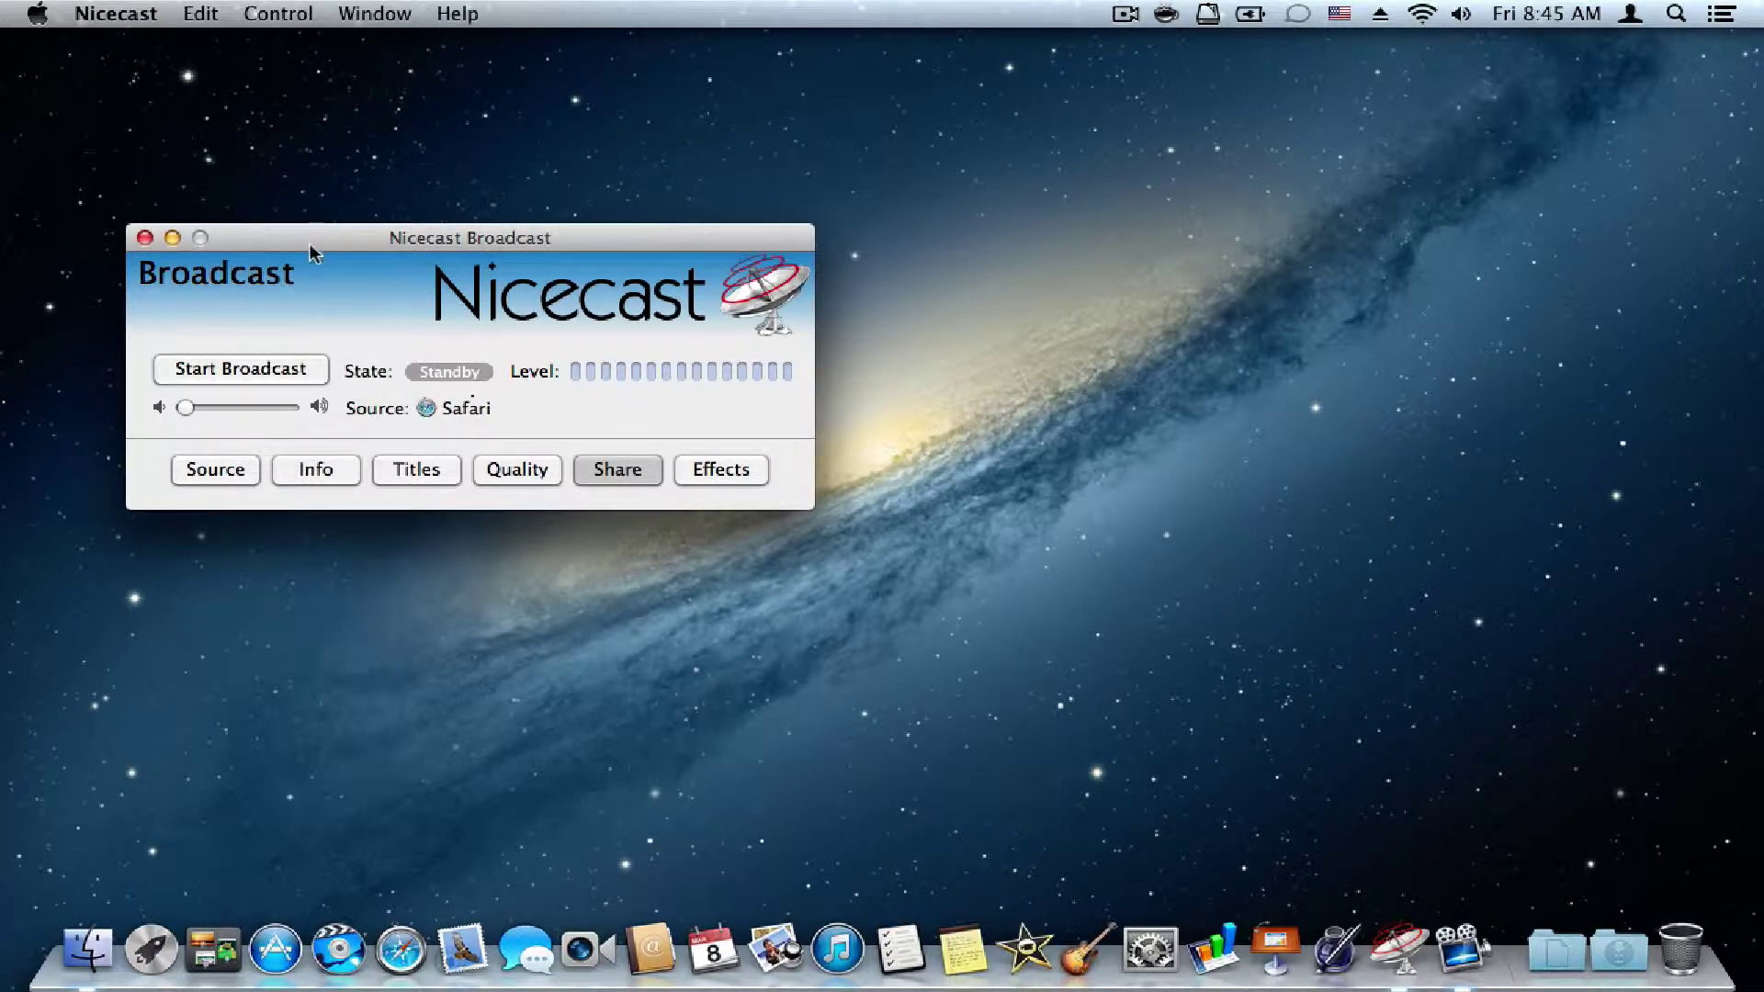
pyautogui.moveTo(318, 235); pyautogui.dragTo(619, 206)
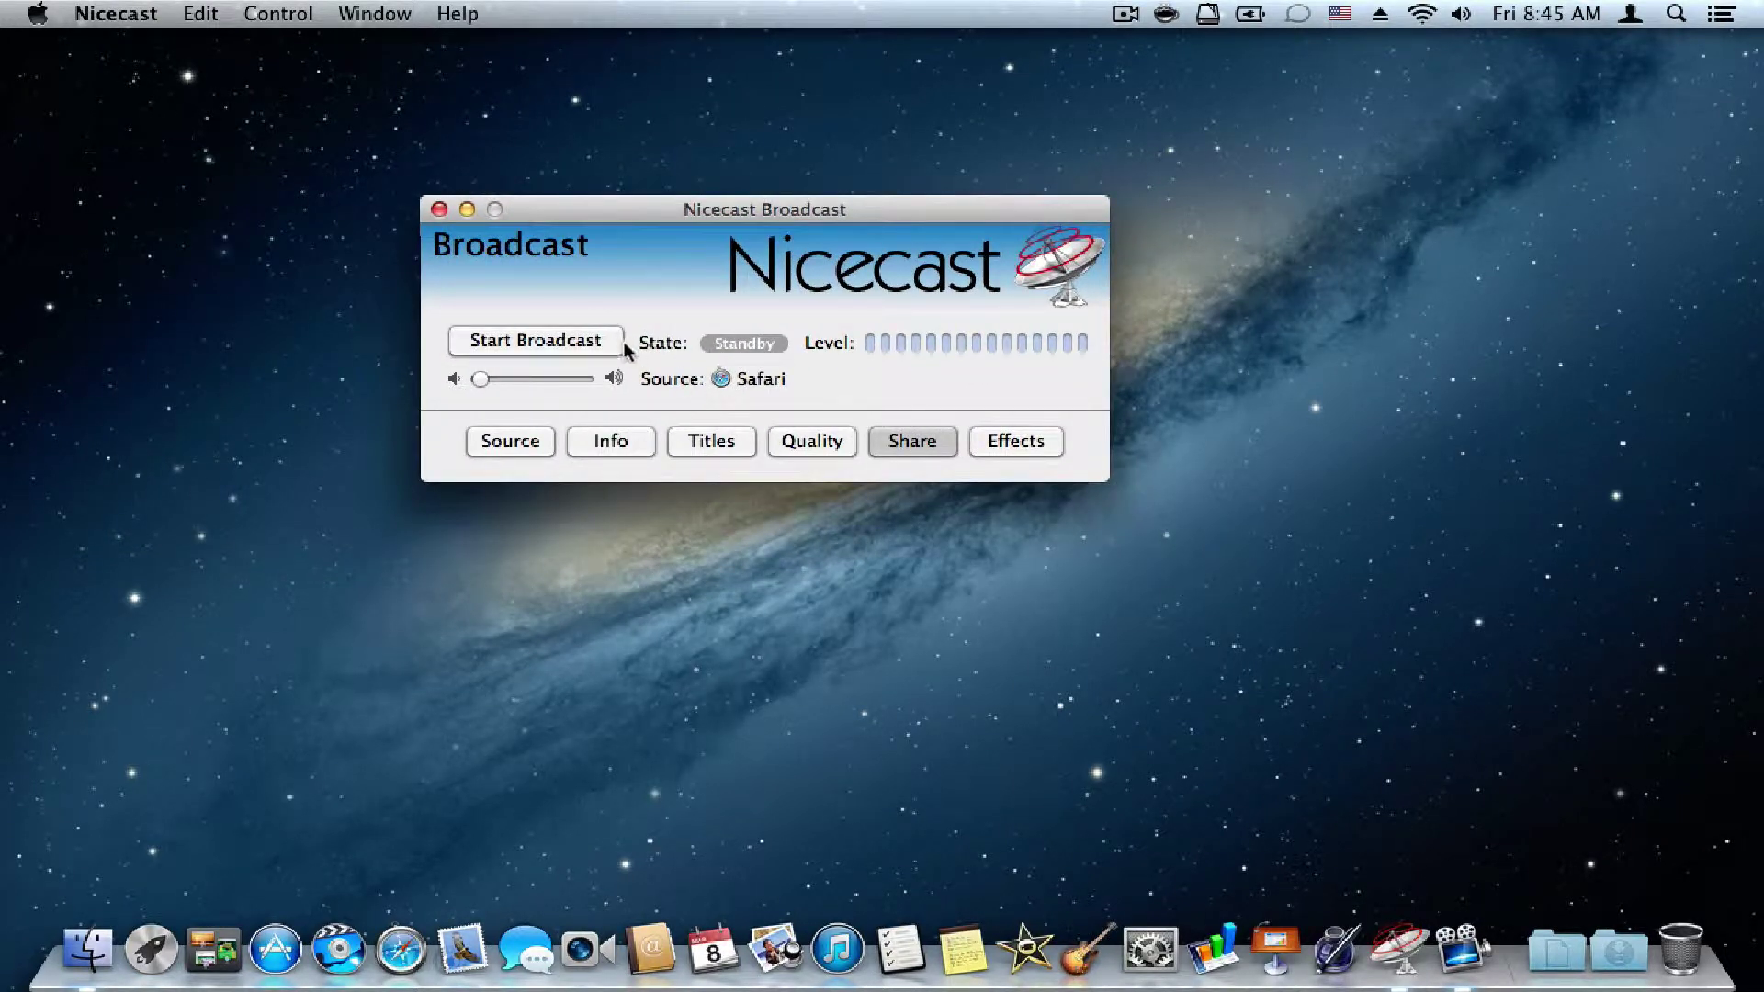
# In the Source settings, keep Application as the source type and try iTunes as the captured app.
pyautogui.click(505, 443)
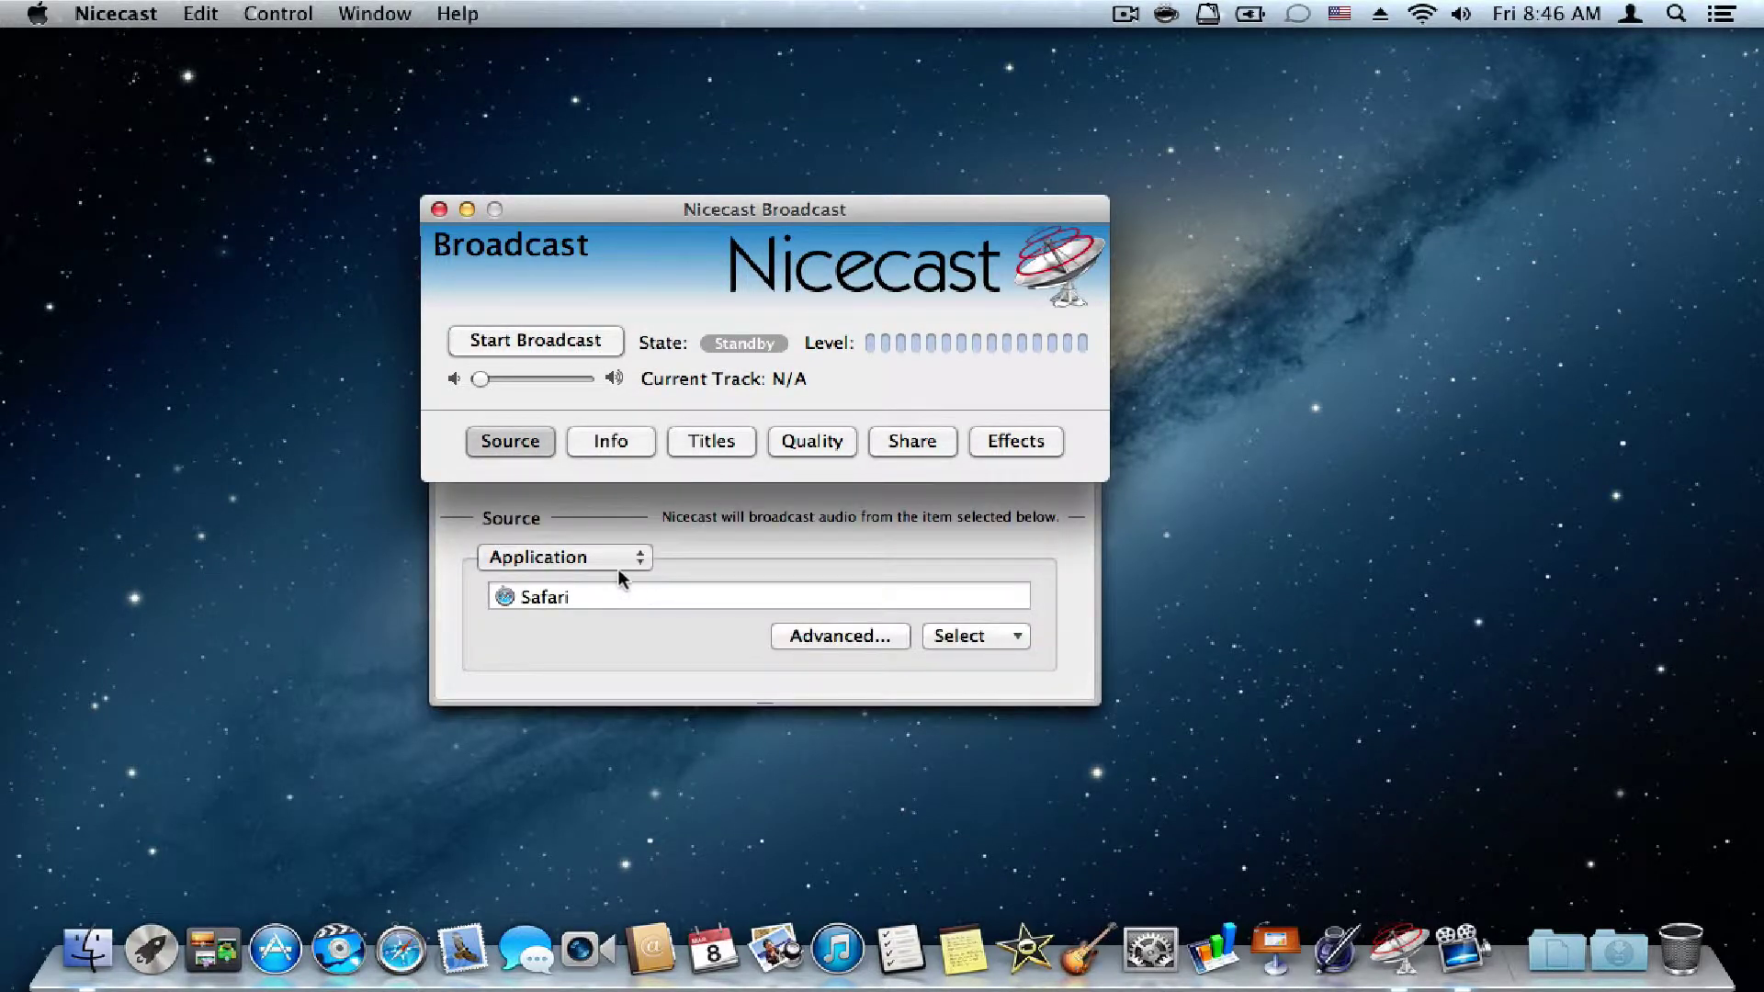
pyautogui.click(619, 558)
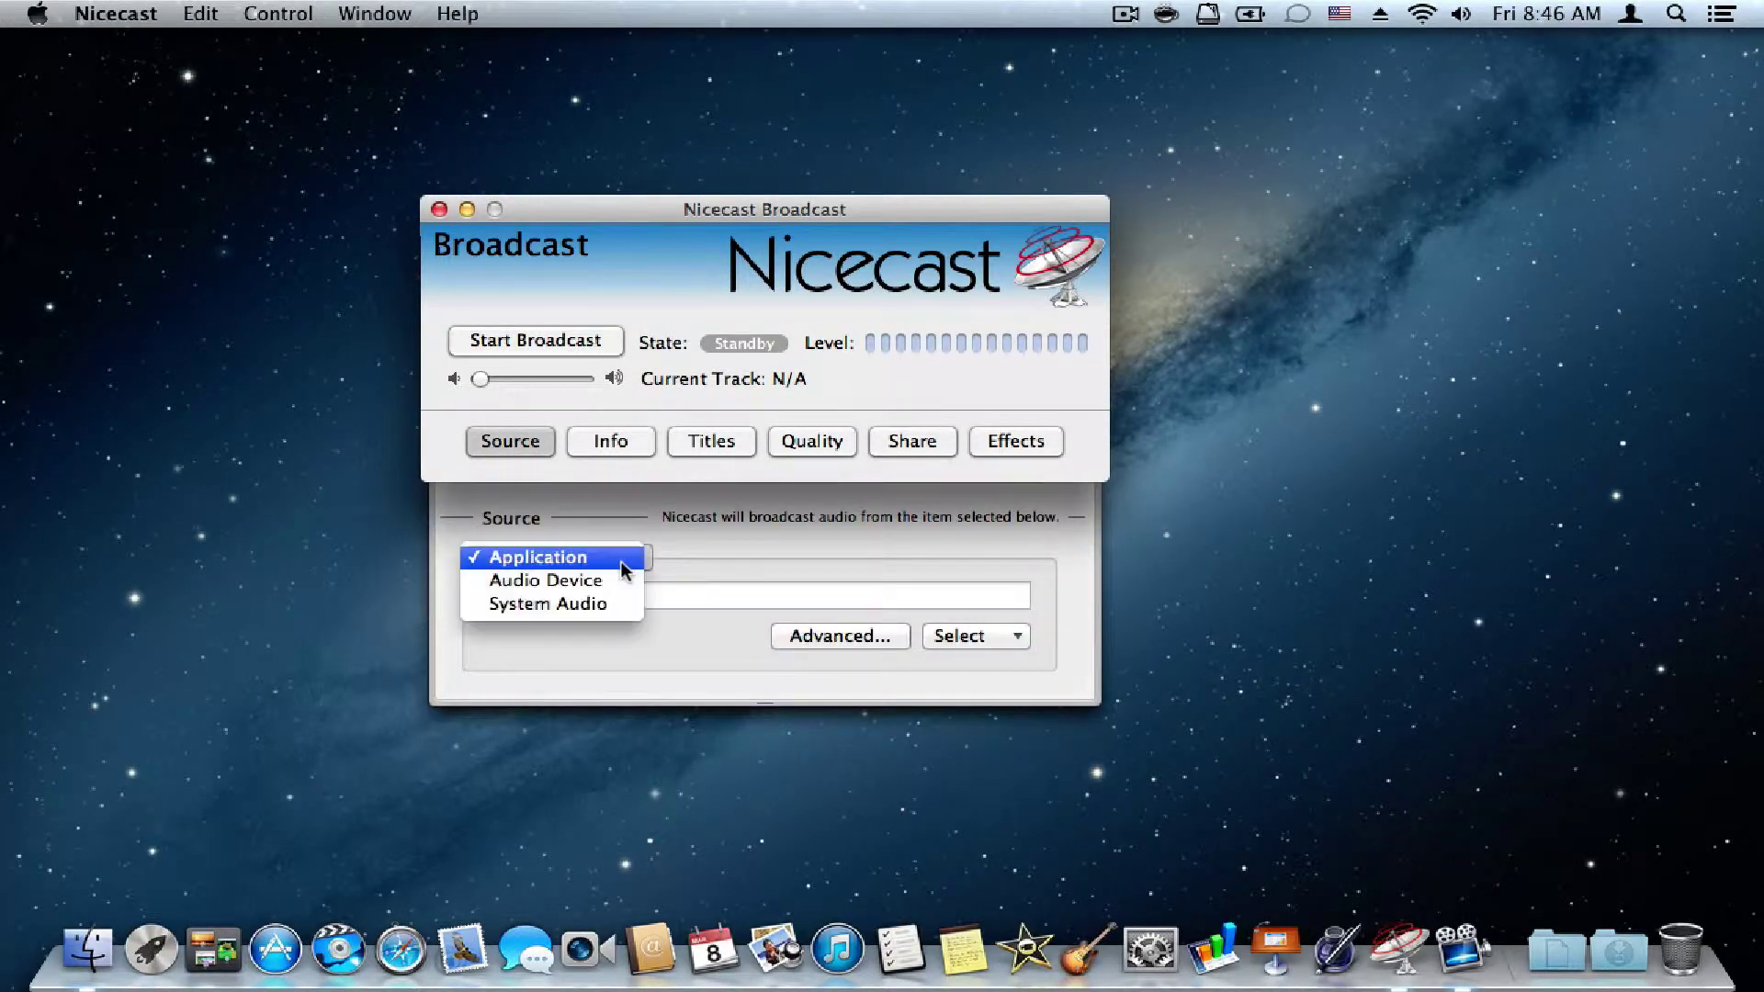
pyautogui.click(700, 546)
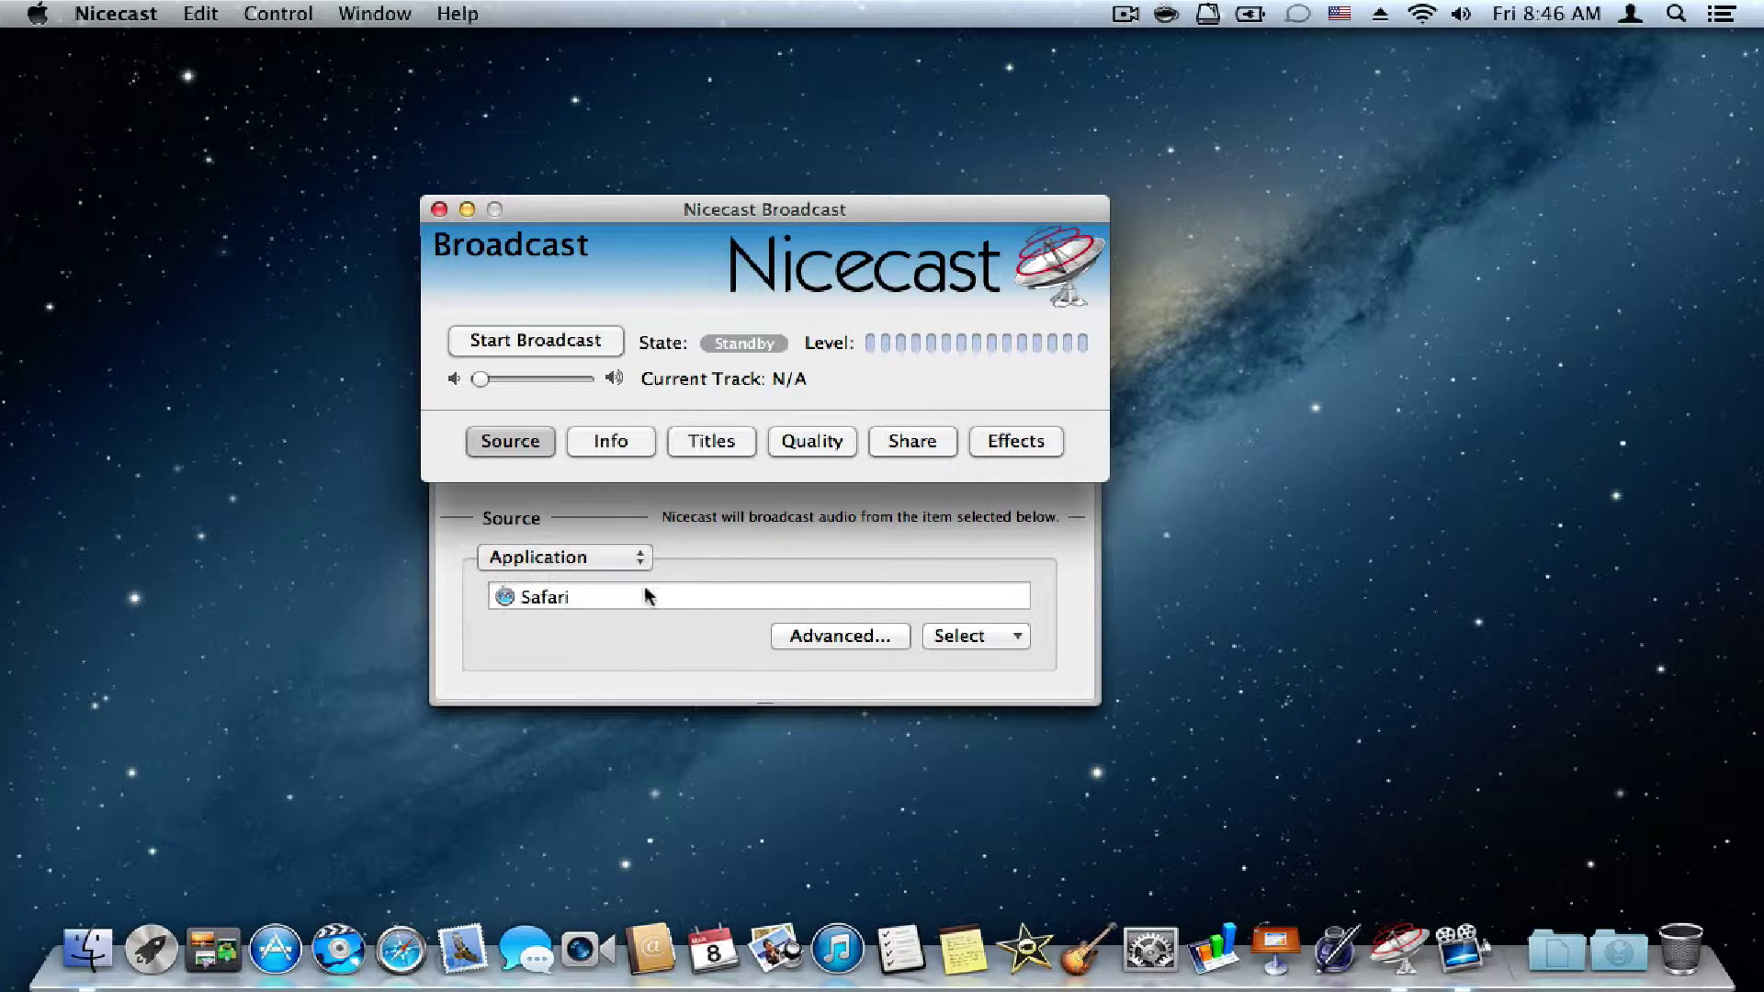
pyautogui.click(983, 637)
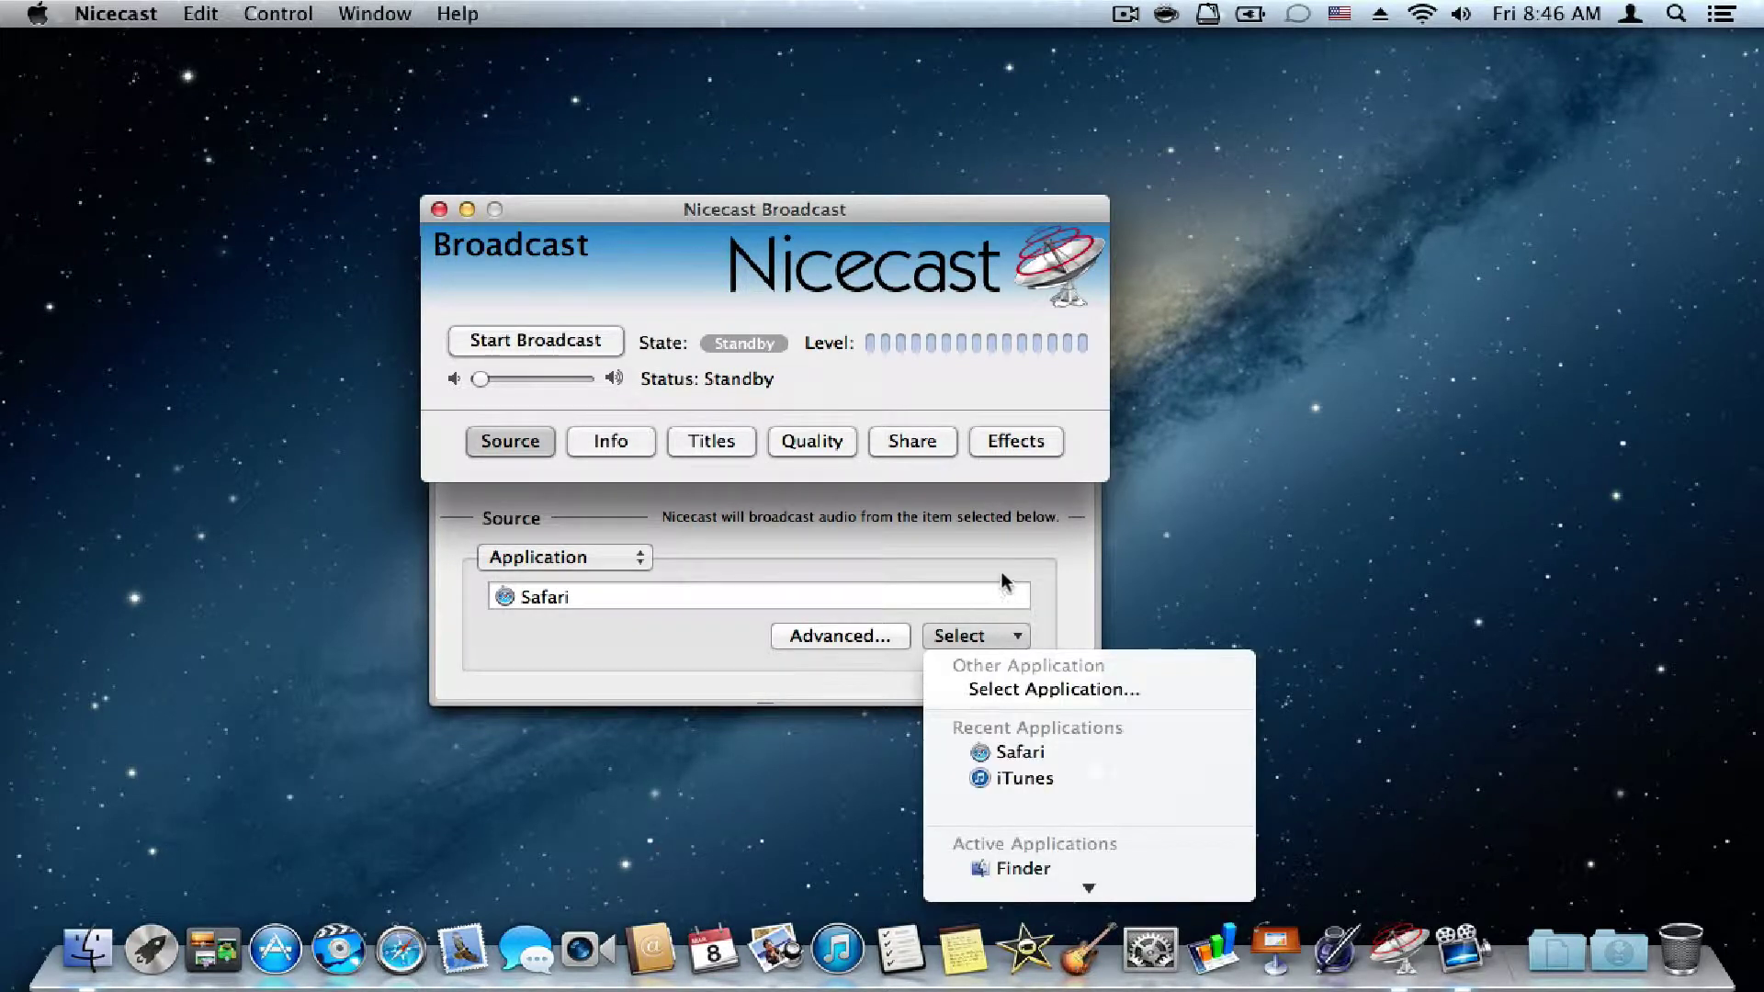
pyautogui.click(976, 778)
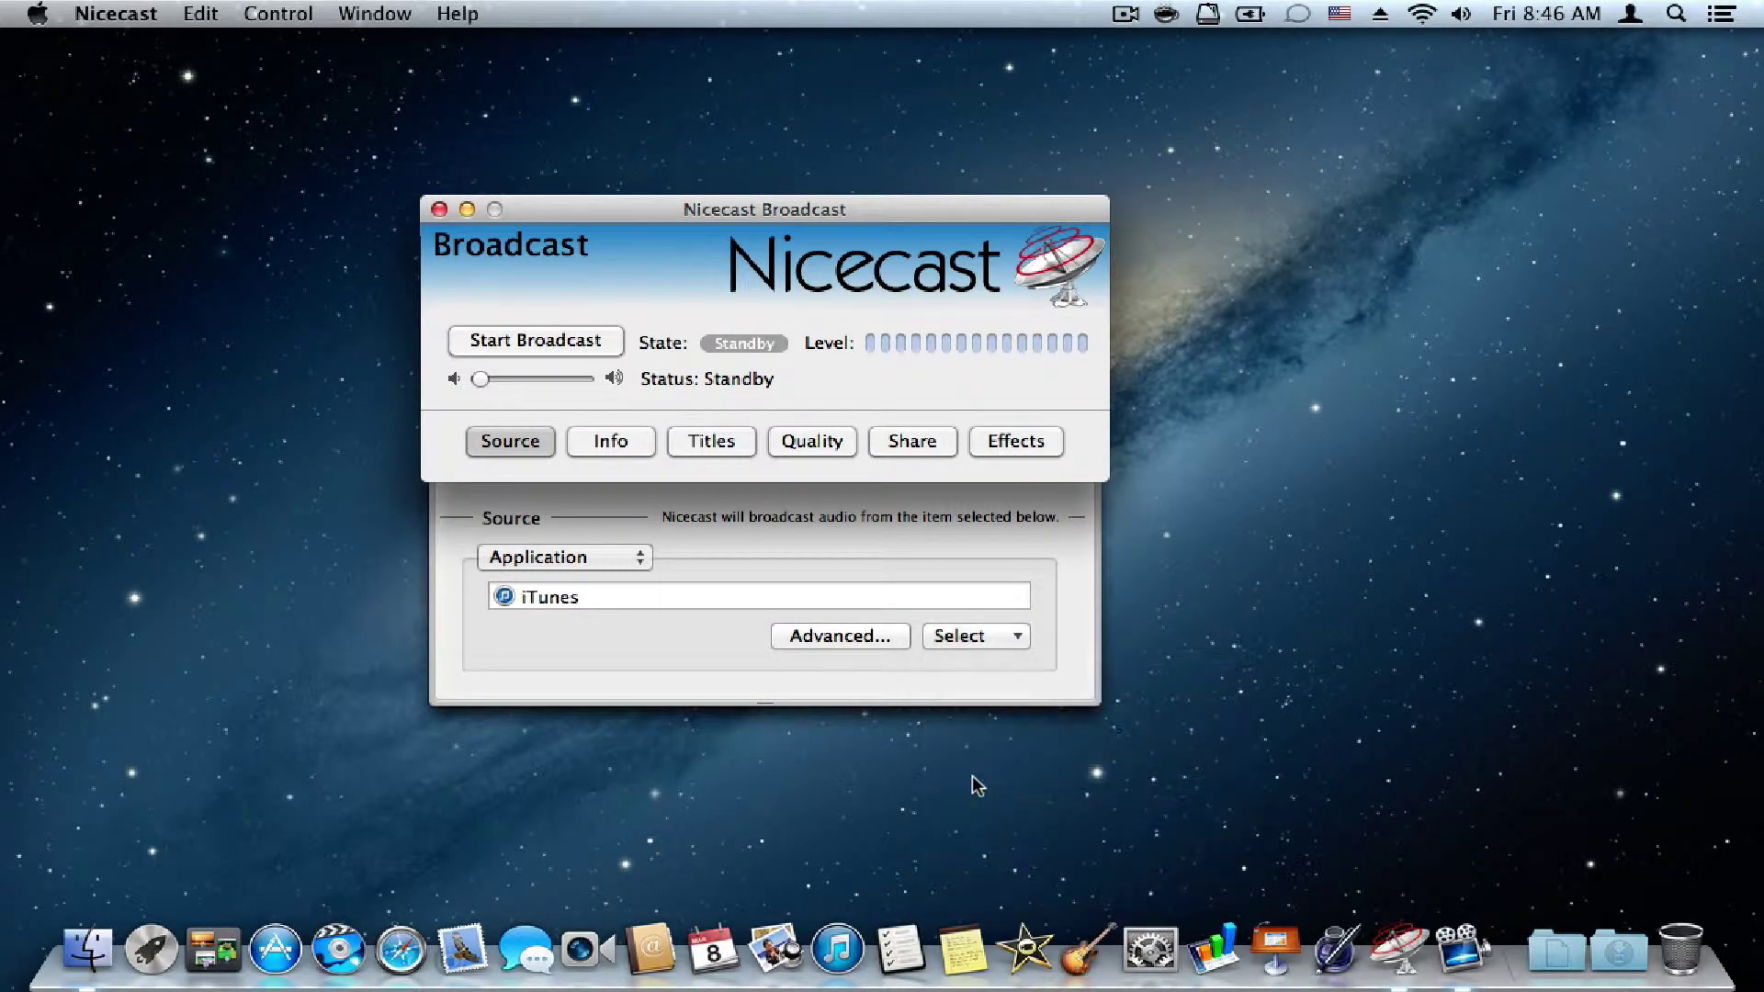
pyautogui.click(998, 636)
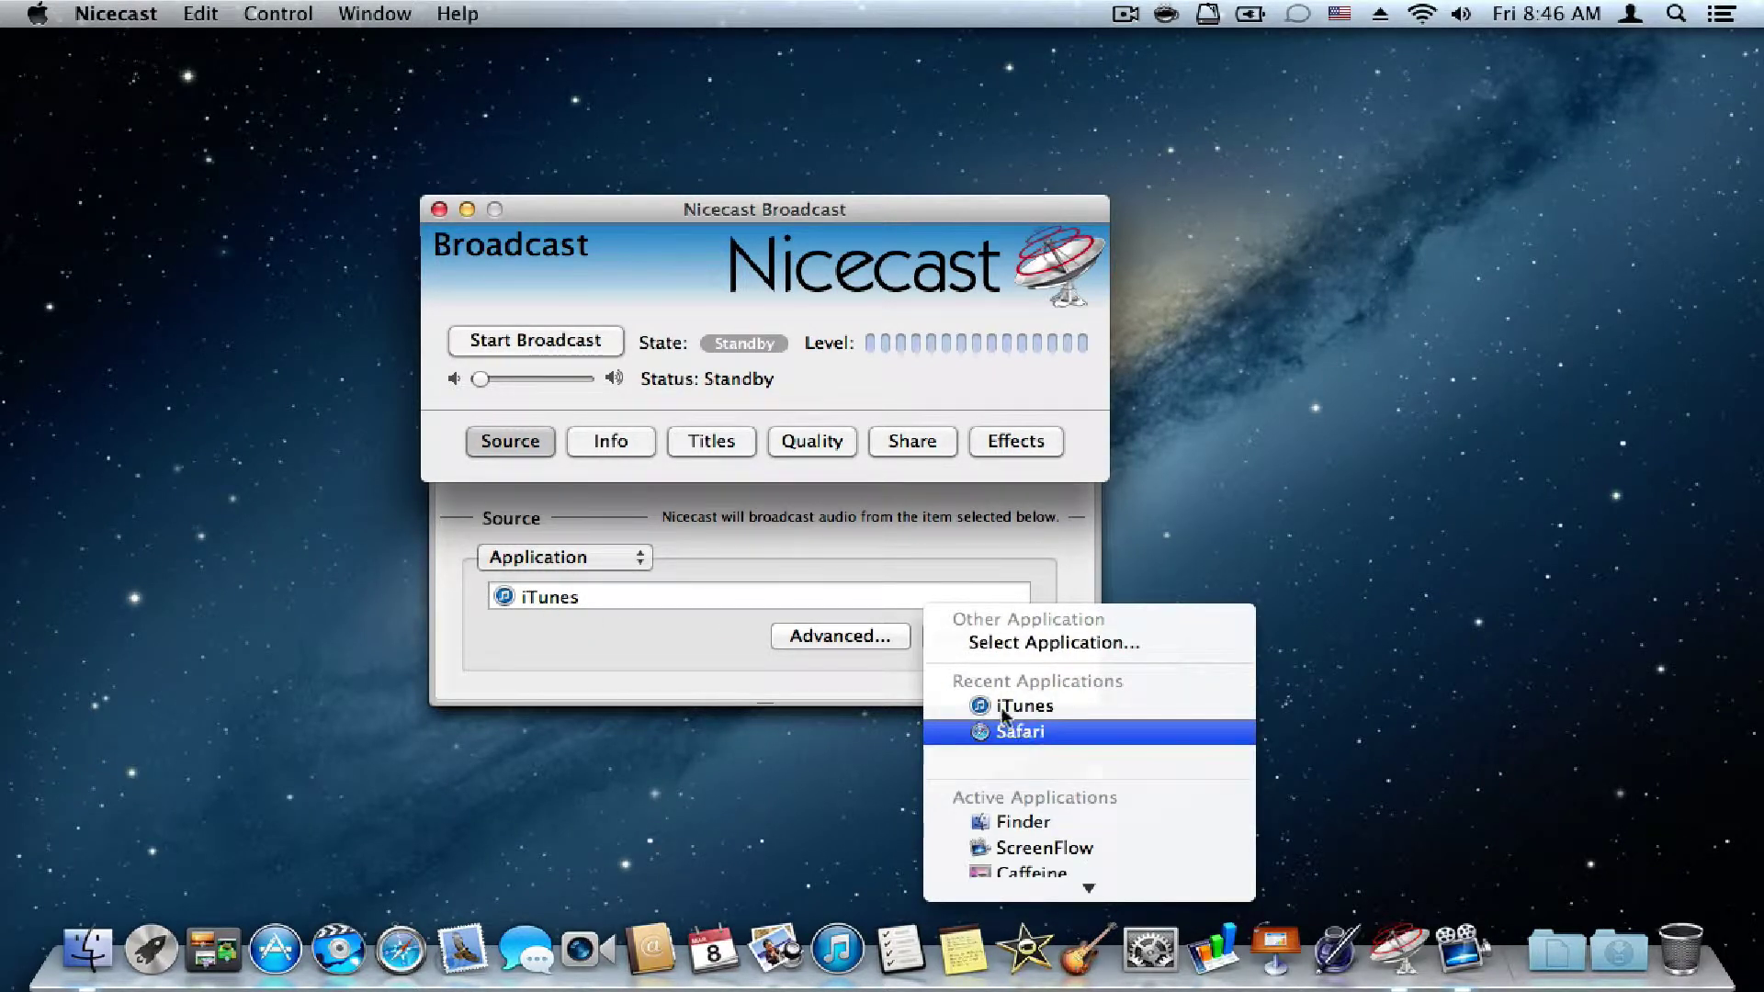
pyautogui.click(863, 790)
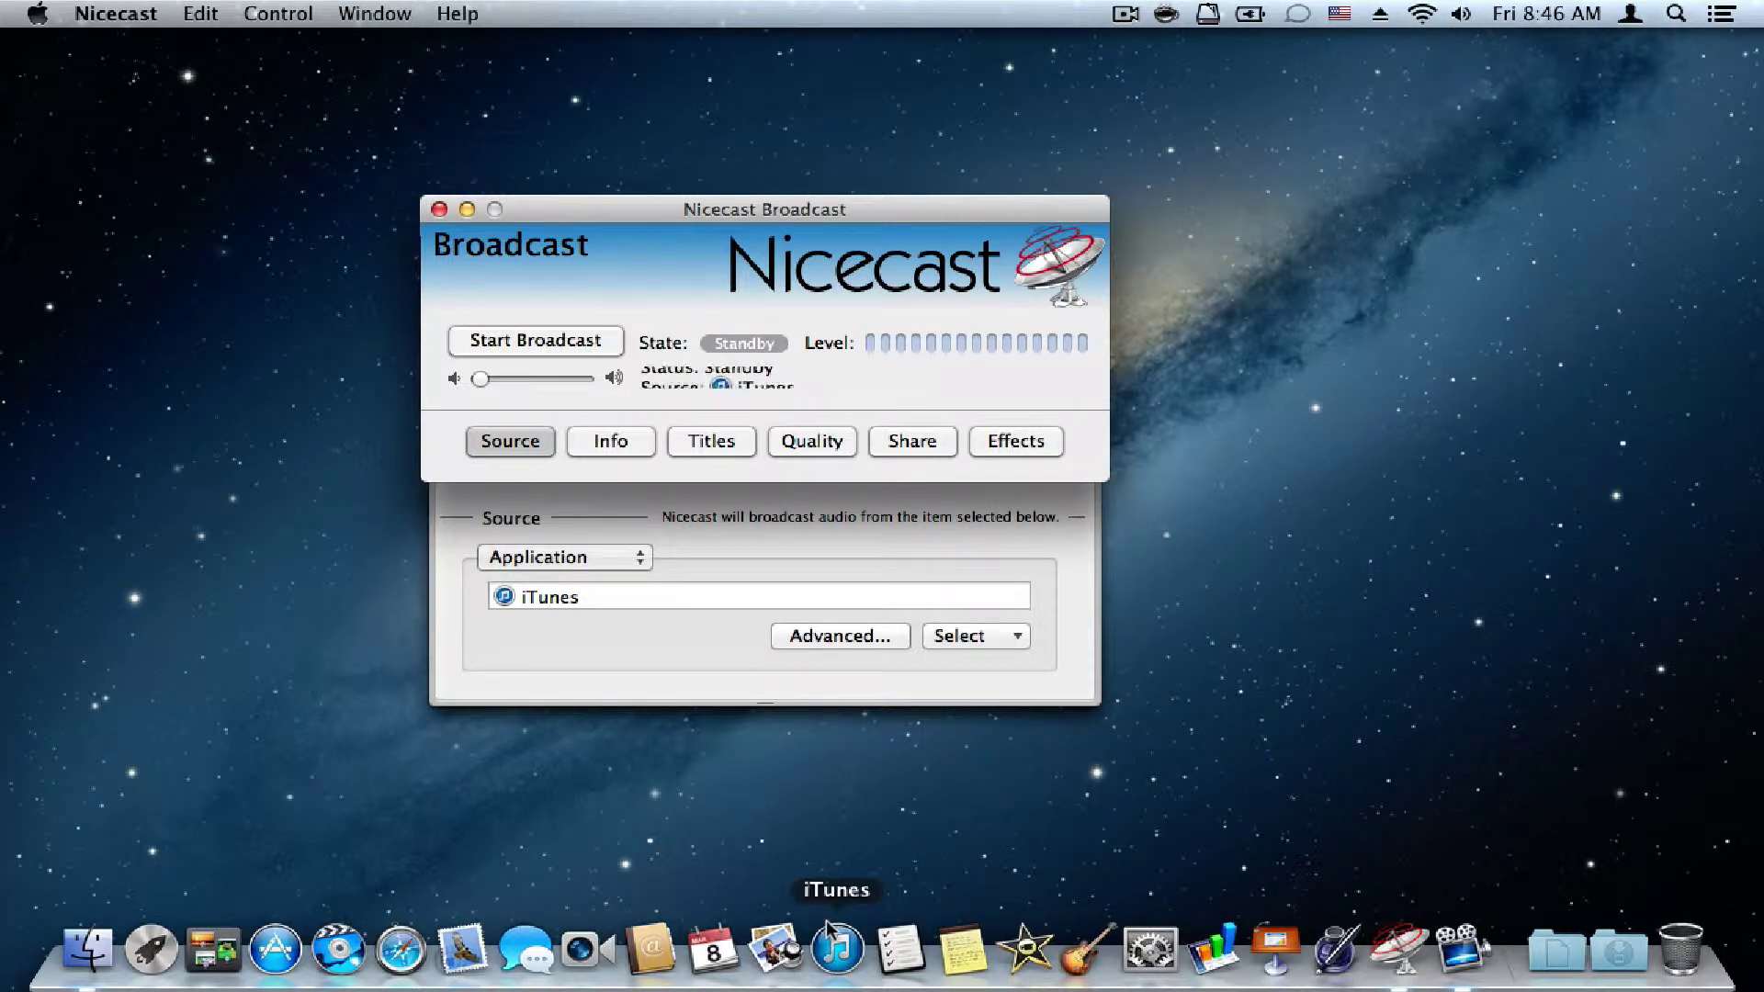
# Force-quit iTunes and switch the source to Audio Device with Default System Input.
pyautogui.click(837, 948)
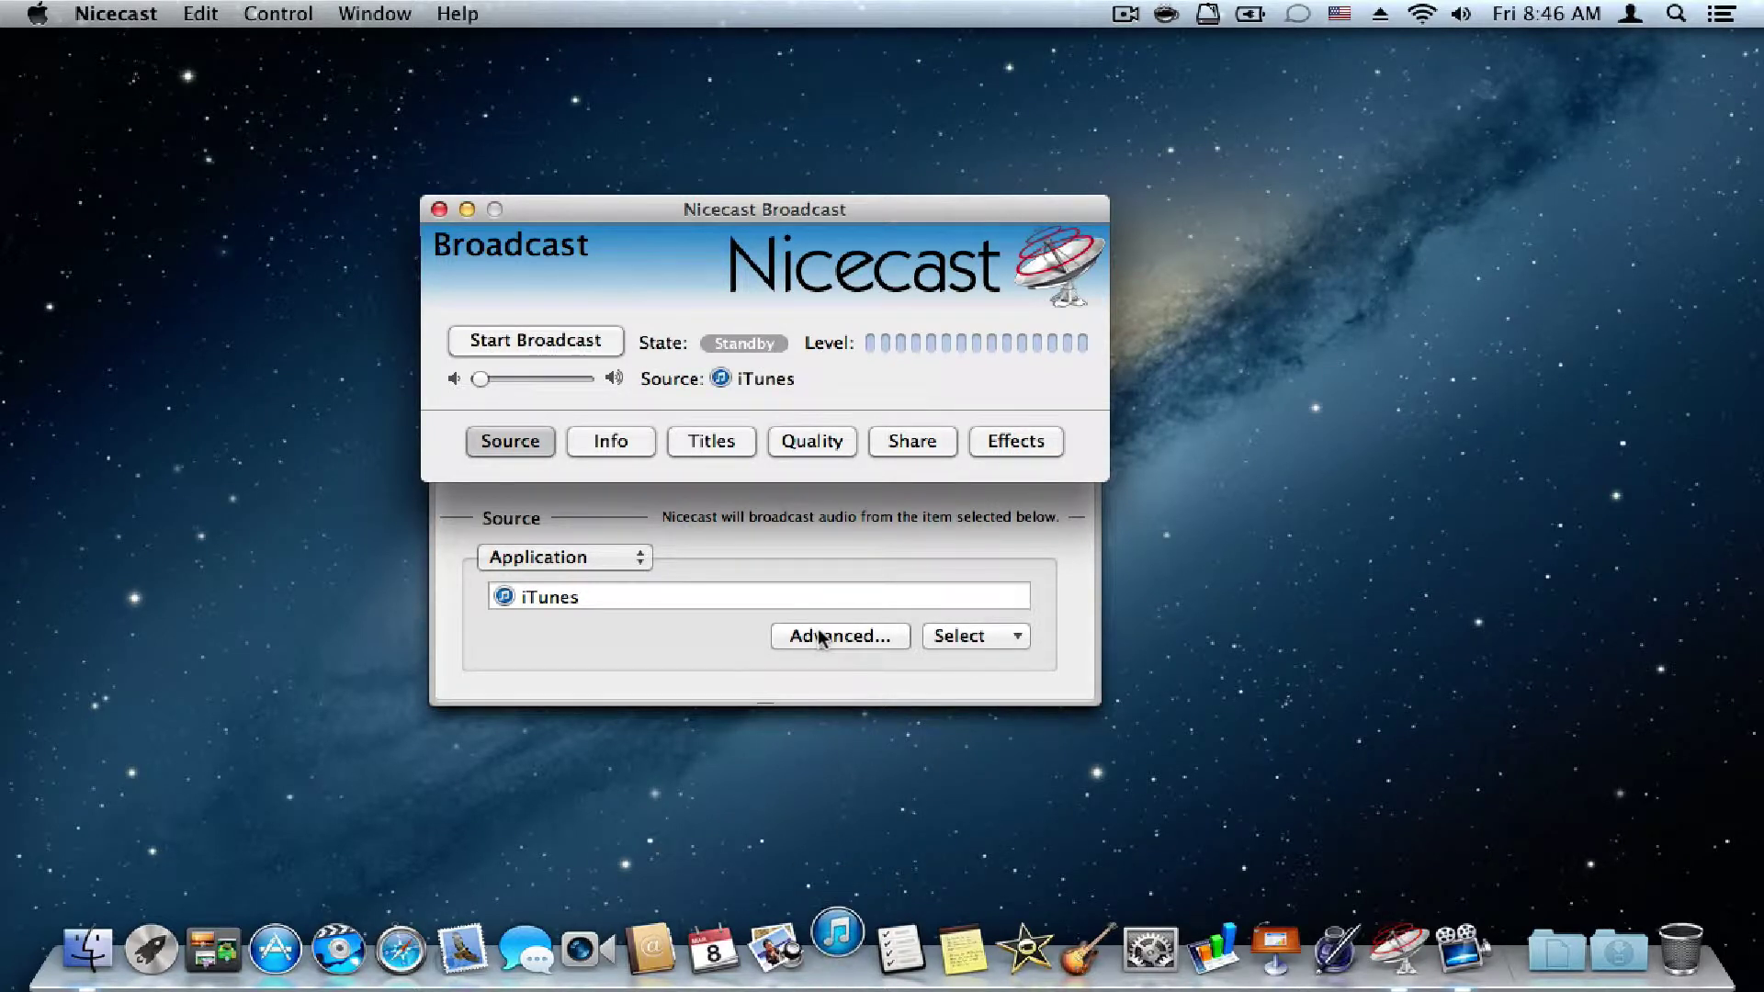
pyautogui.rightClick(837, 937)
pyautogui.click(867, 860)
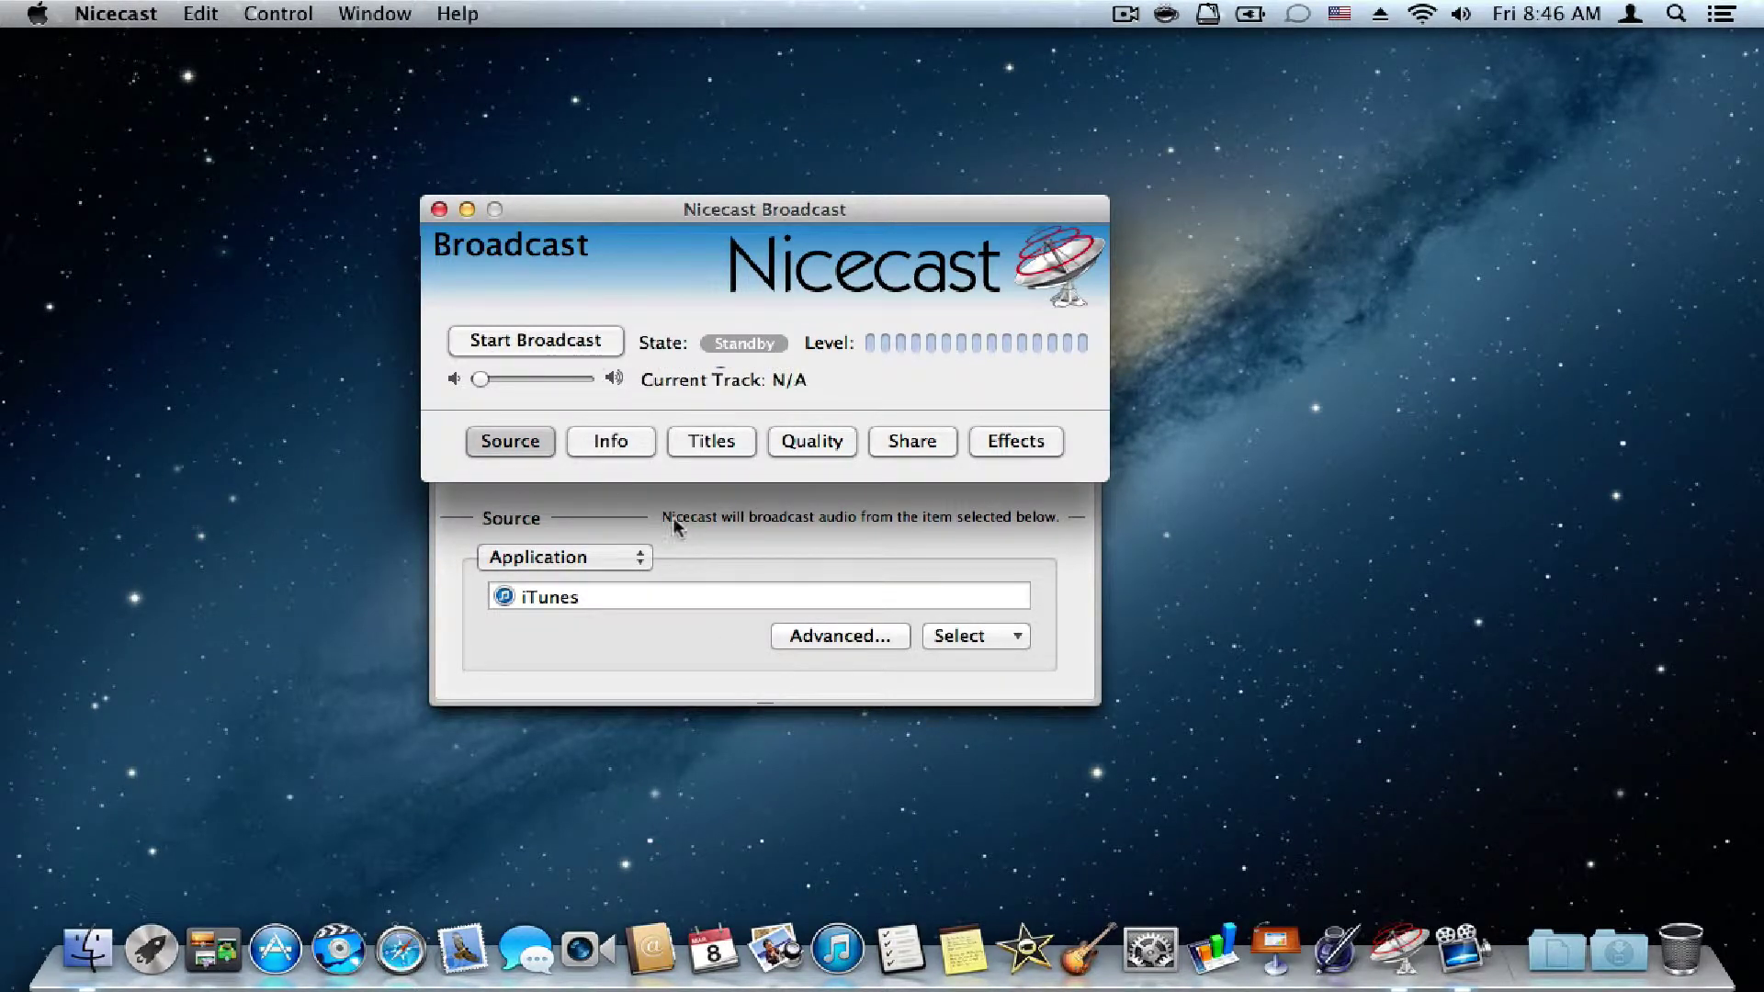
pyautogui.click(639, 558)
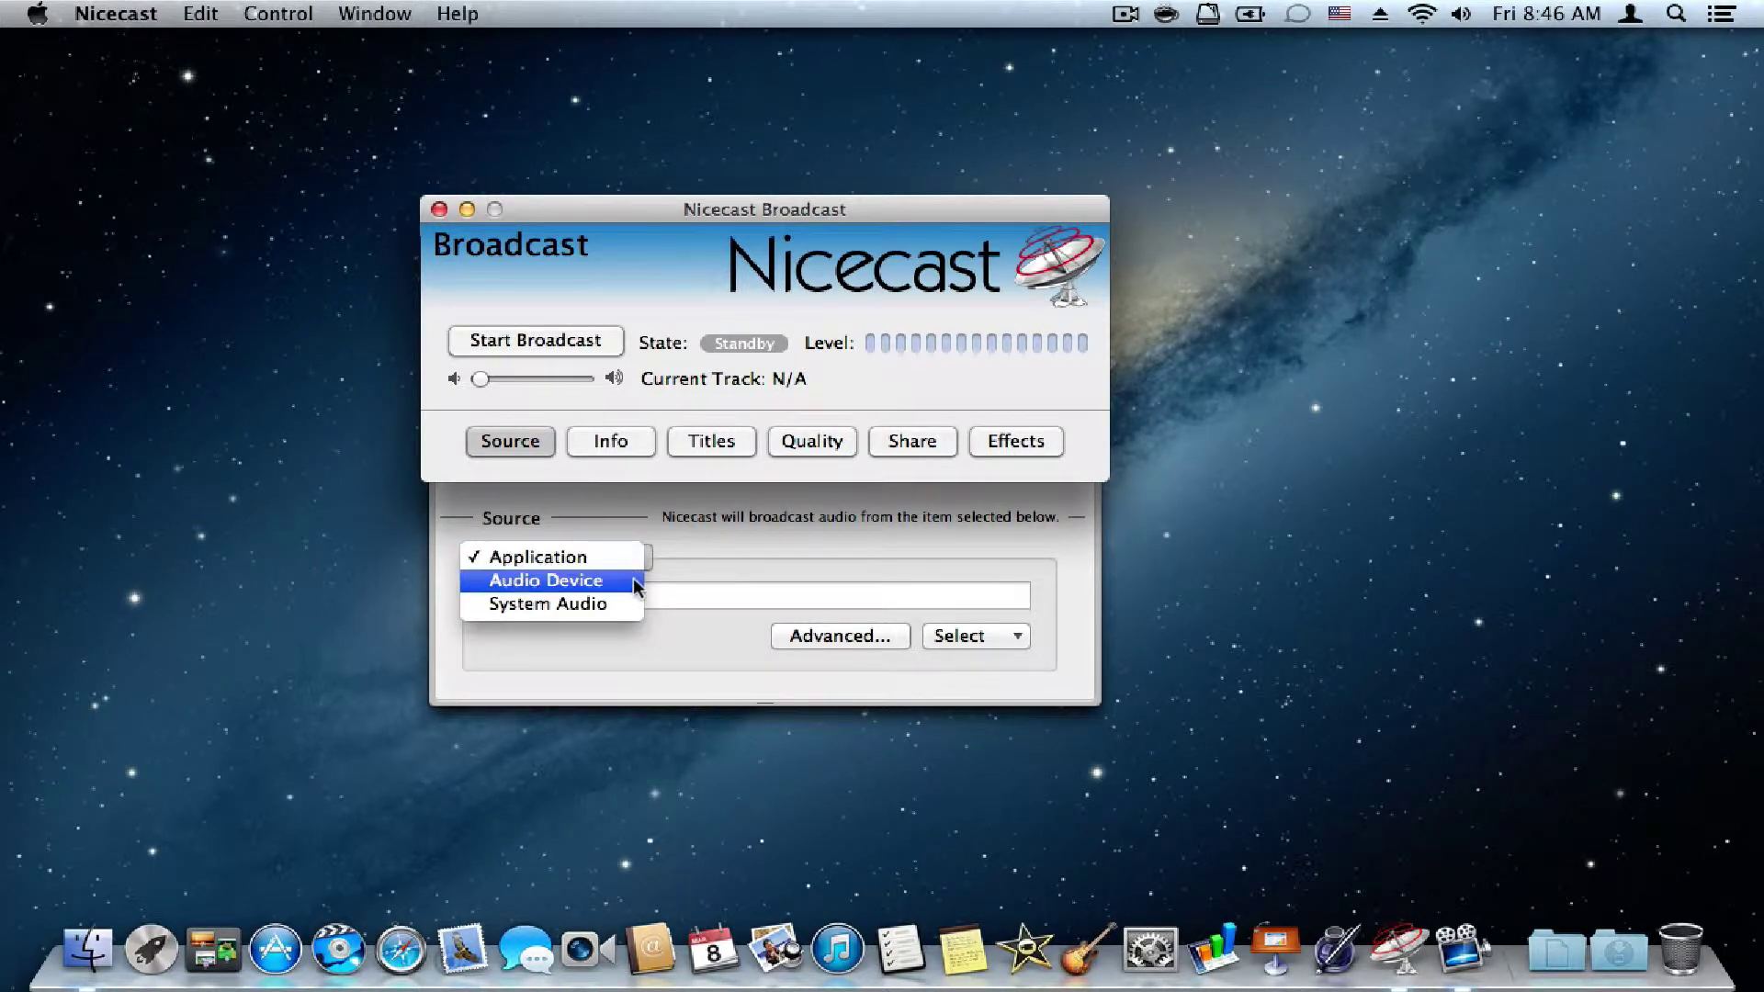
pyautogui.click(638, 580)
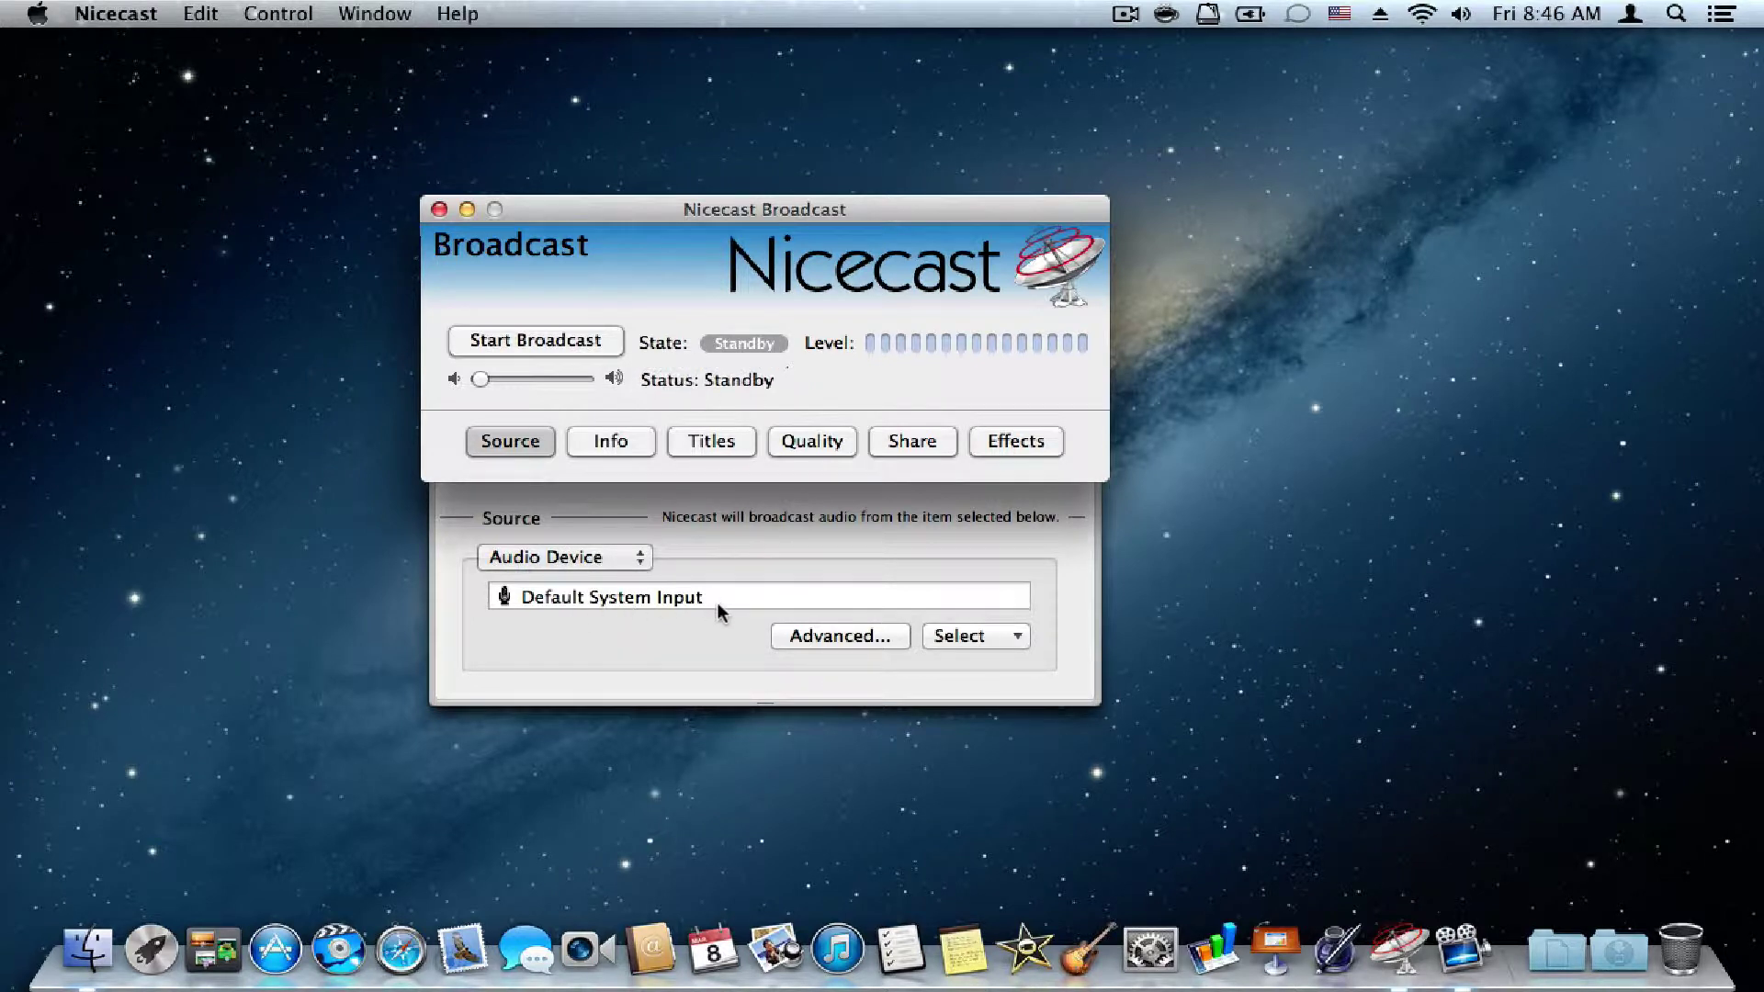
# Review the Info, Titles and Quality panes, keeping the High preset, then show the Share addresses.
pyautogui.click(608, 448)
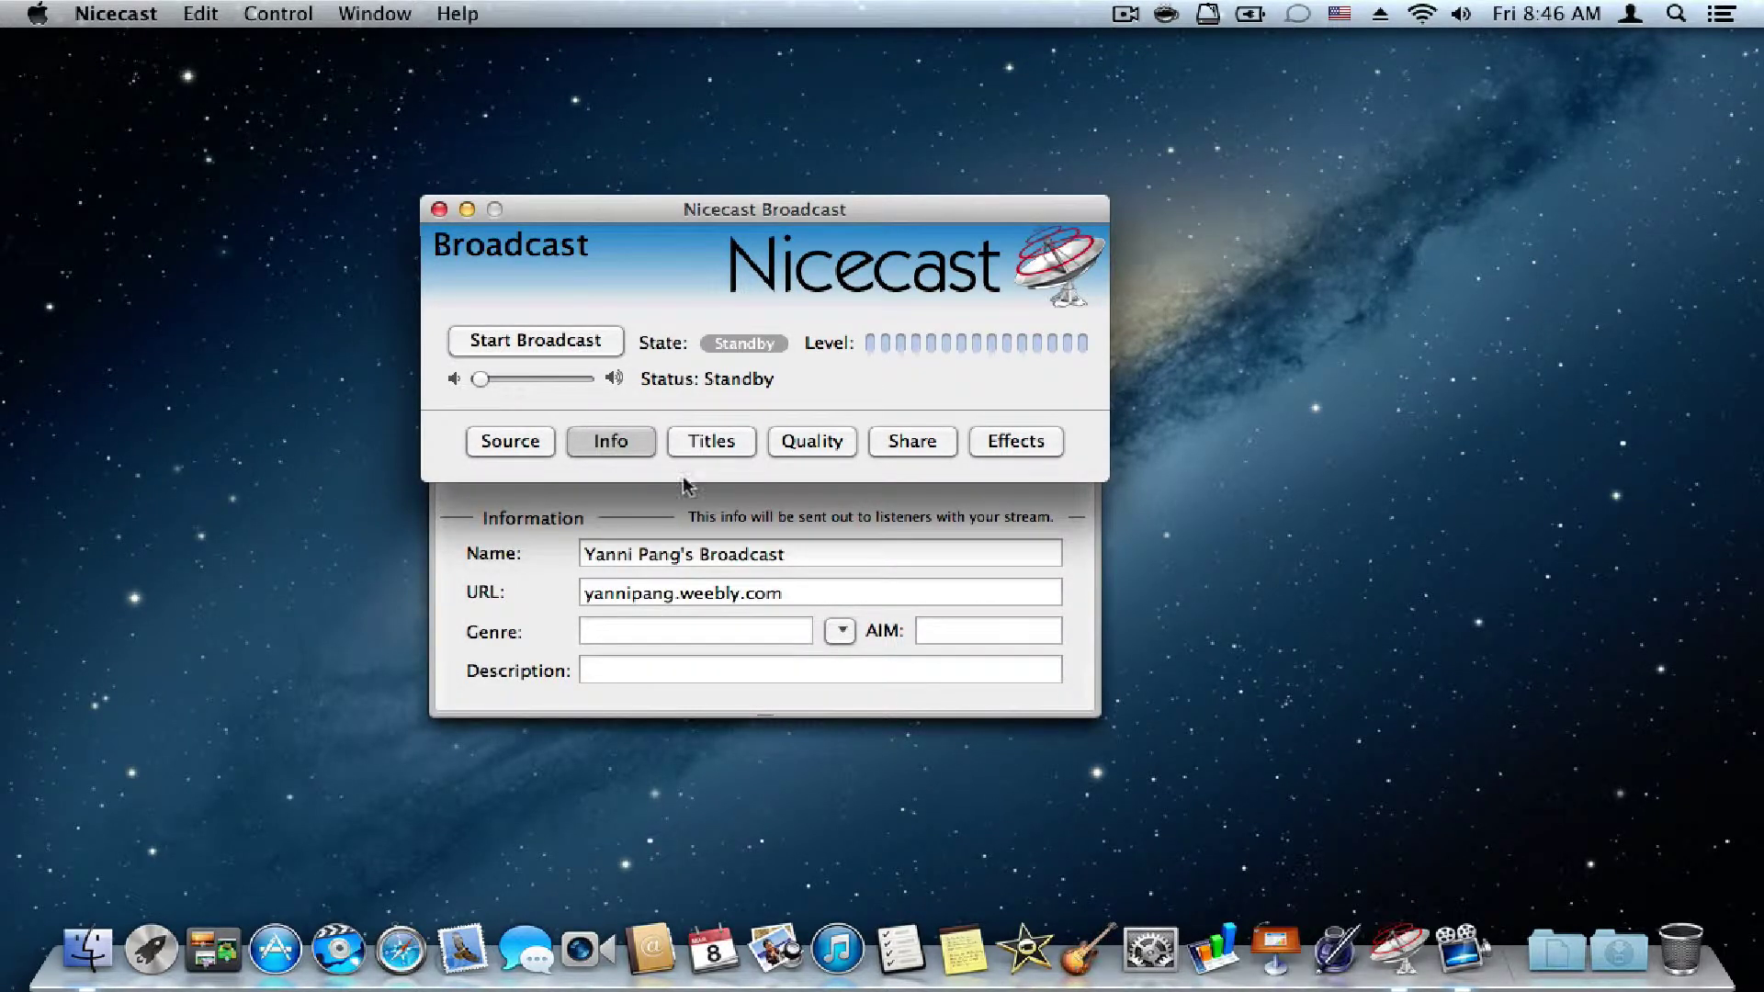
pyautogui.tripleClick(801, 548)
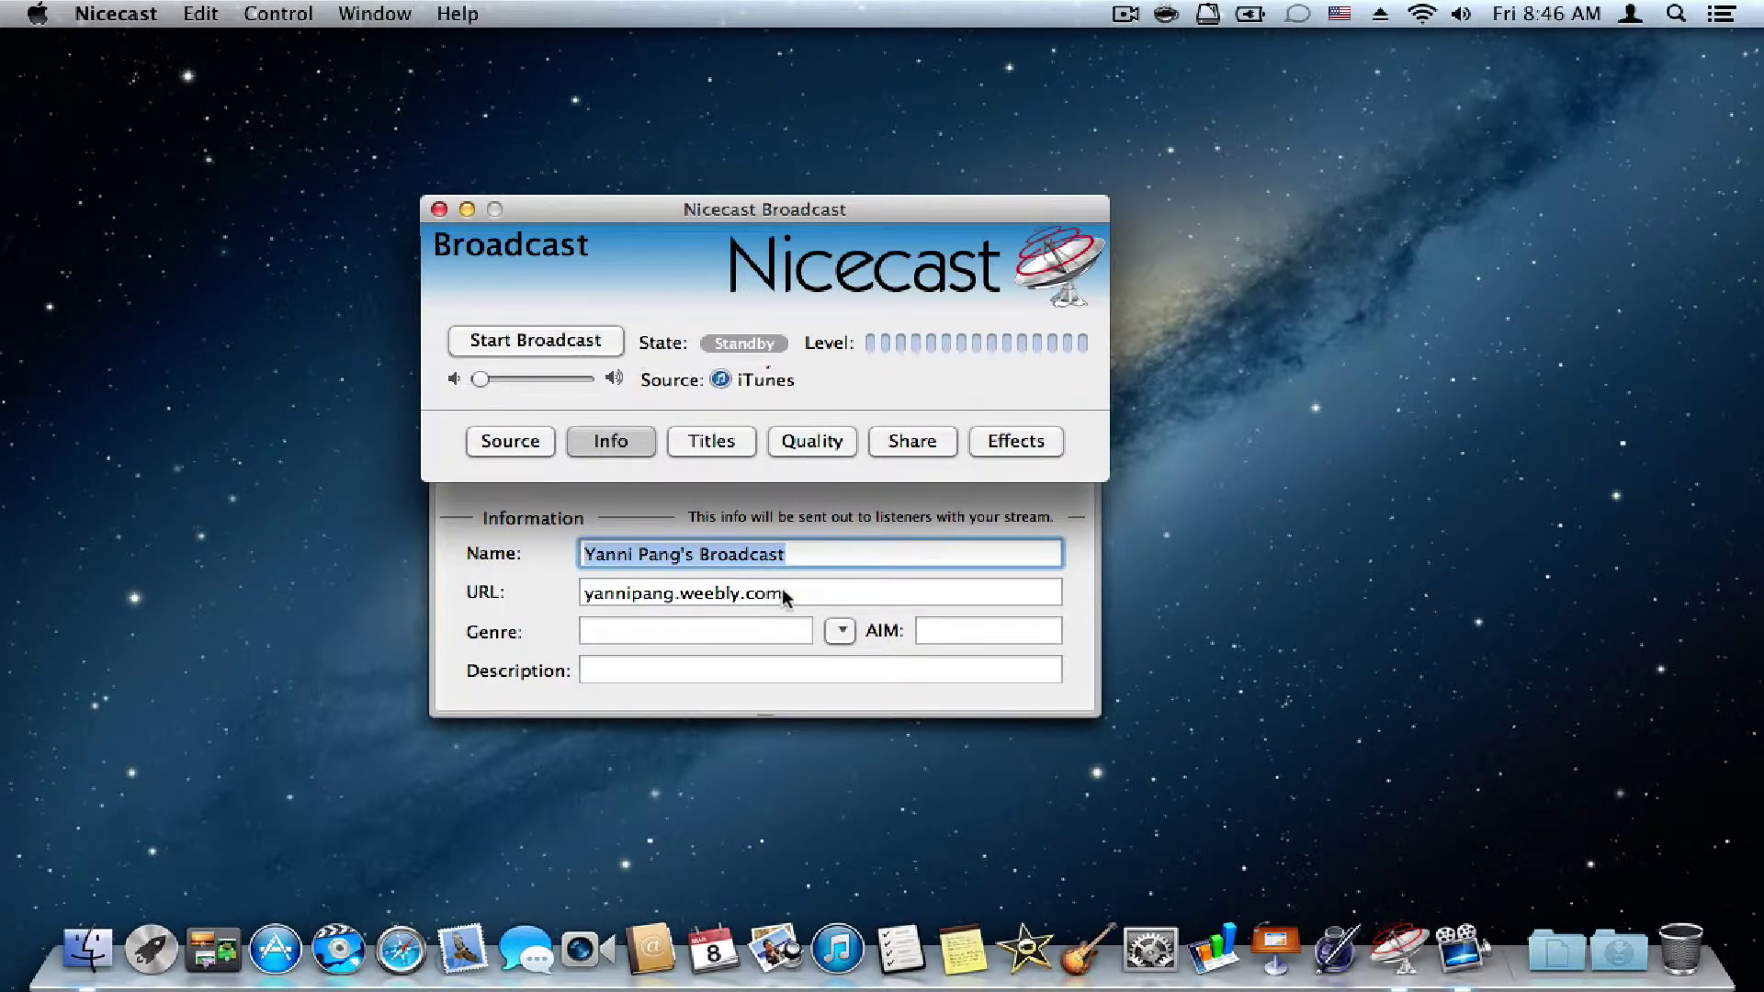
pyautogui.press('Tab')
pyautogui.click(712, 442)
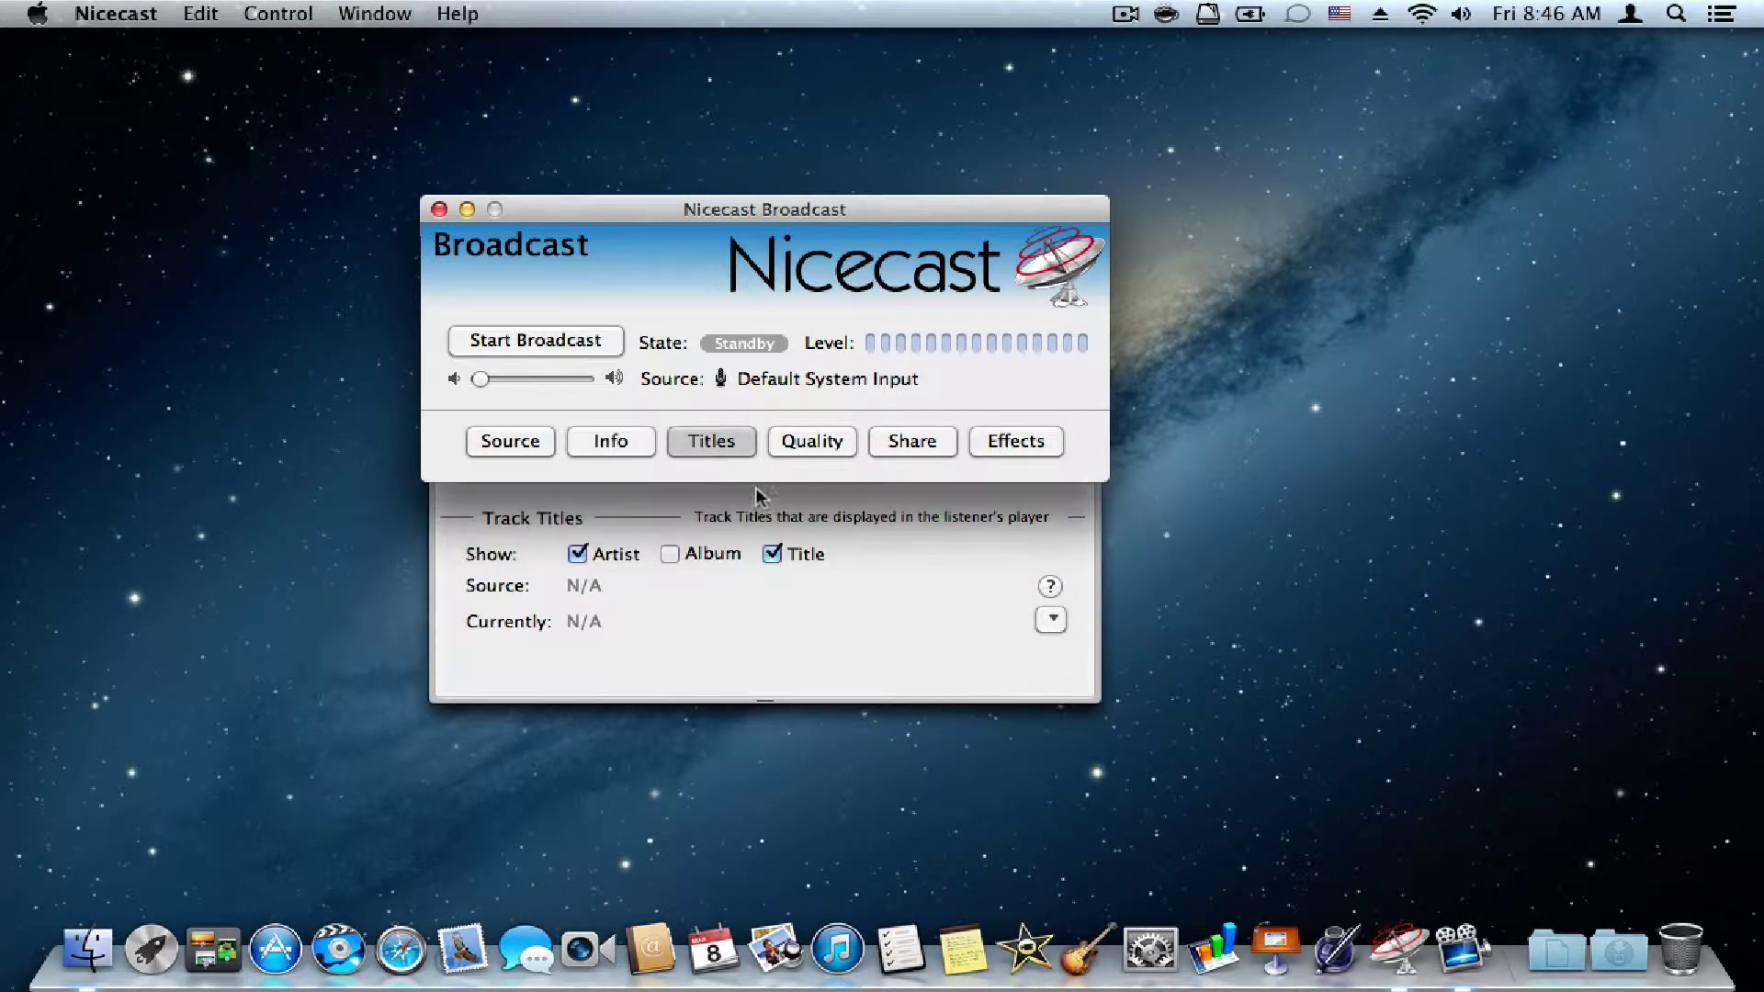
pyautogui.click(805, 442)
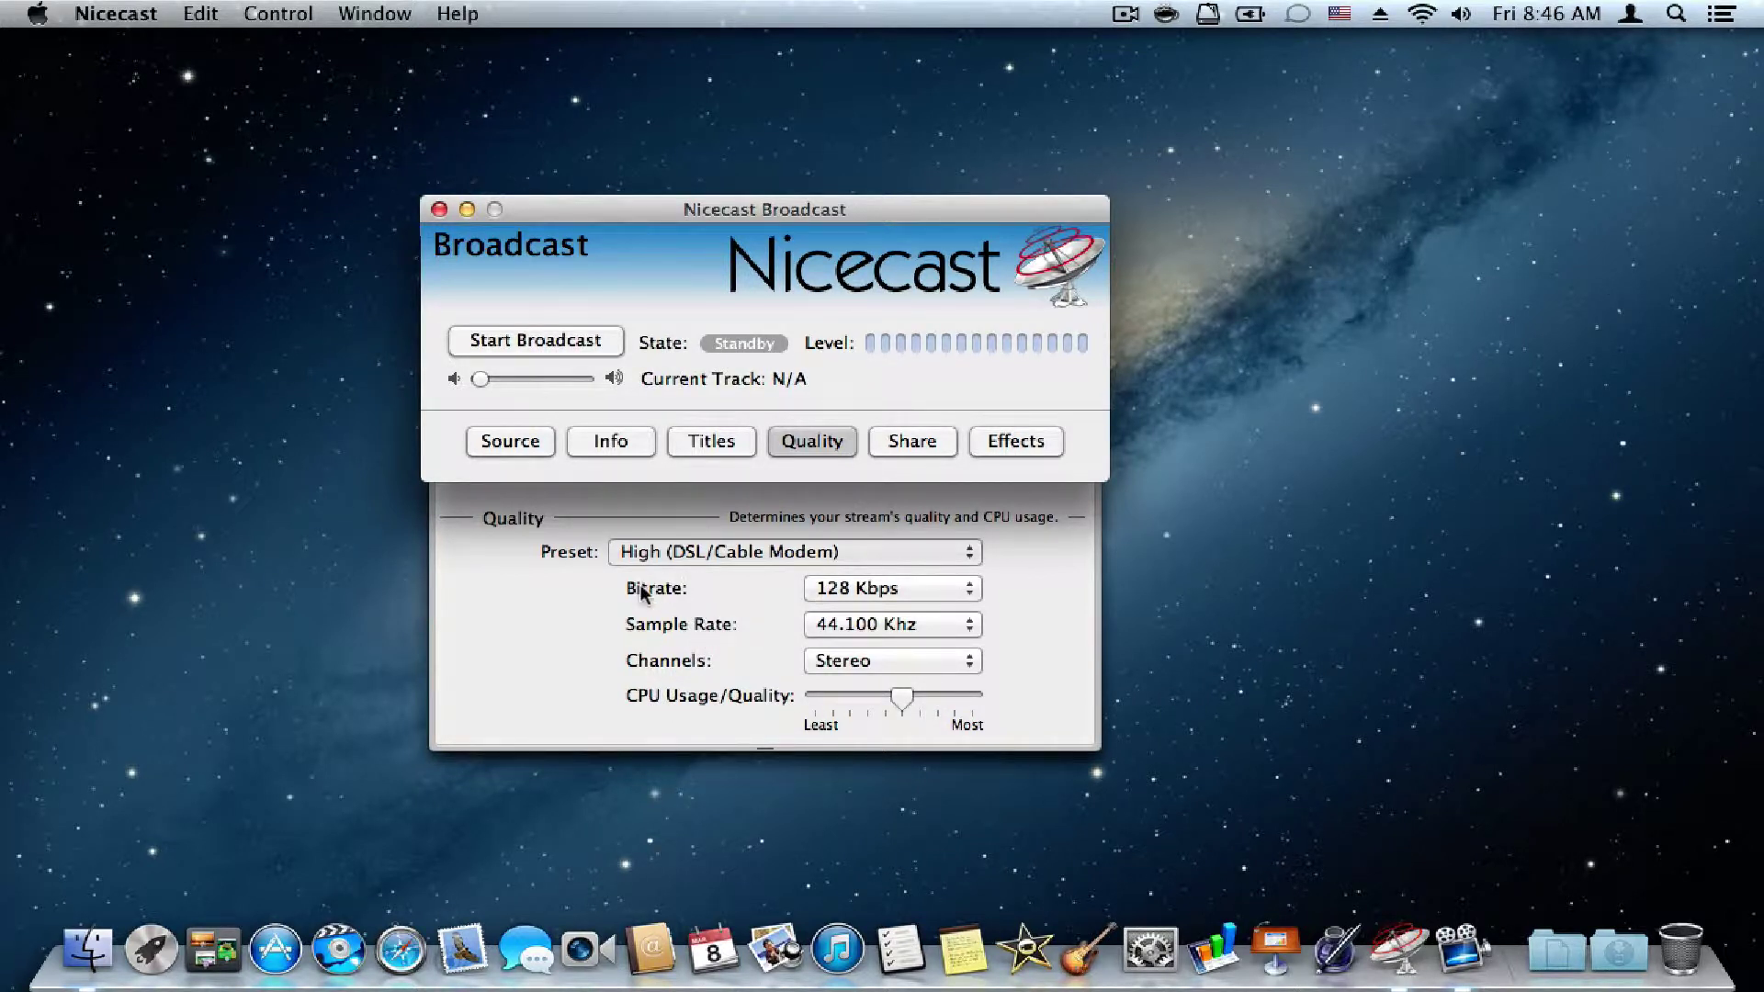
pyautogui.click(666, 552)
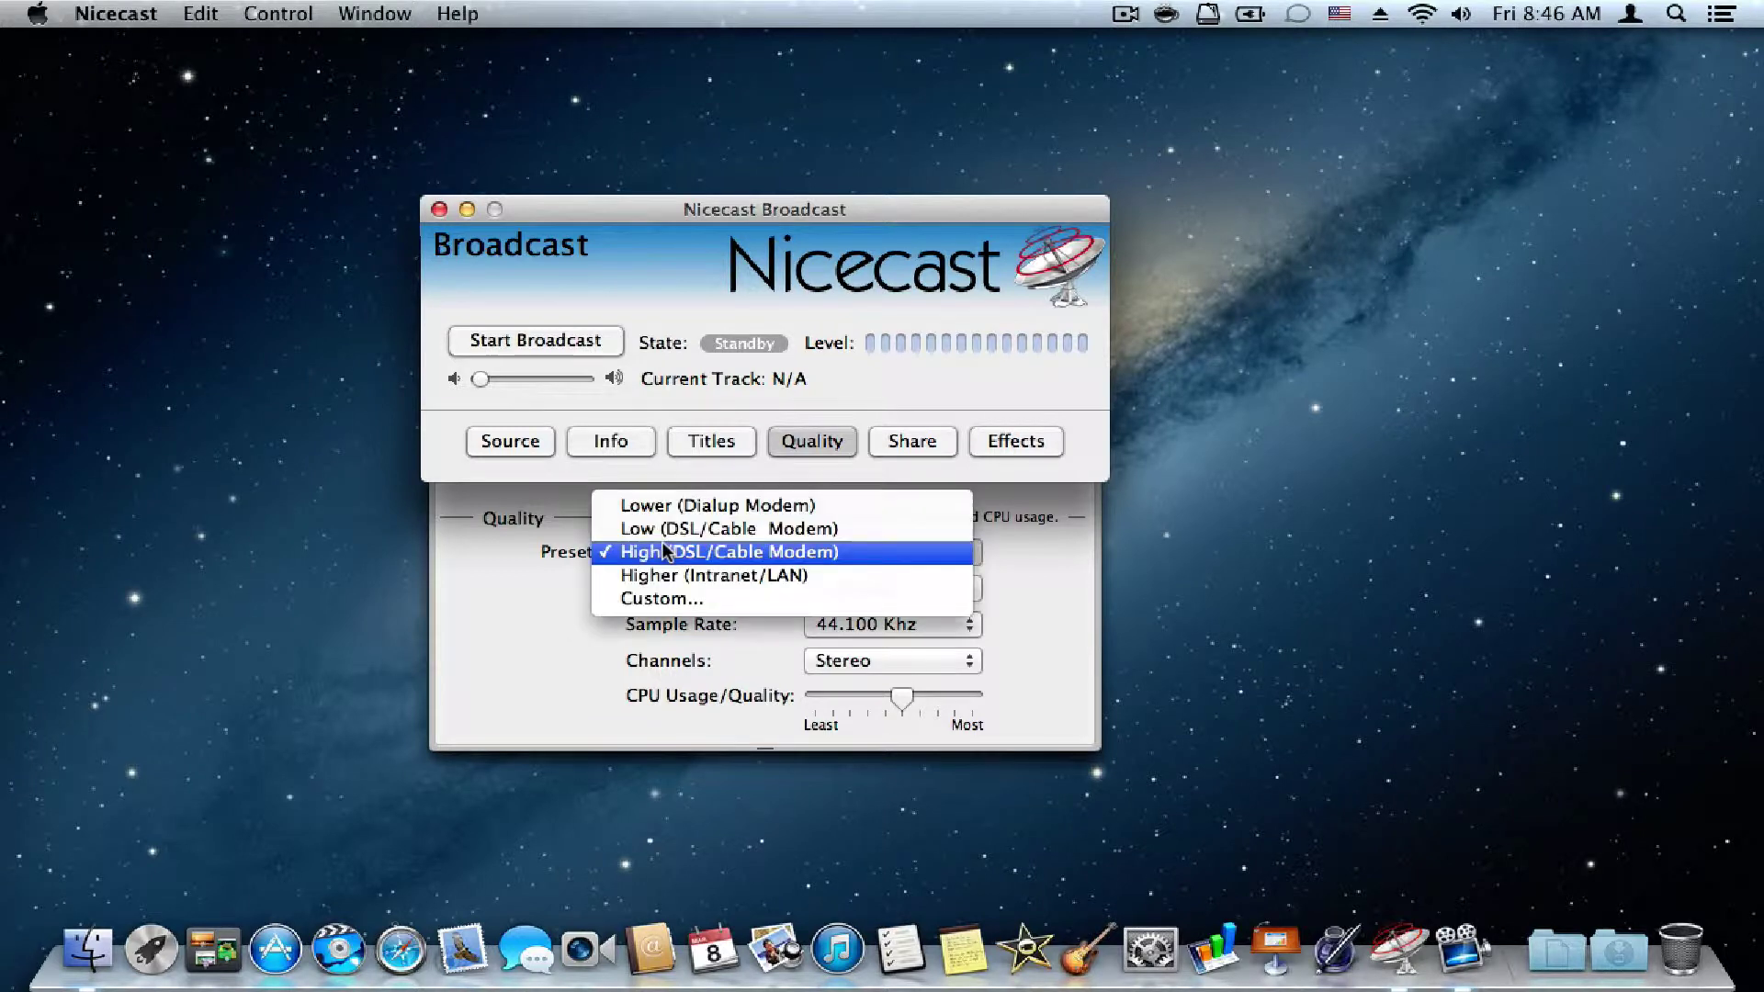
pyautogui.click(556, 571)
pyautogui.click(880, 455)
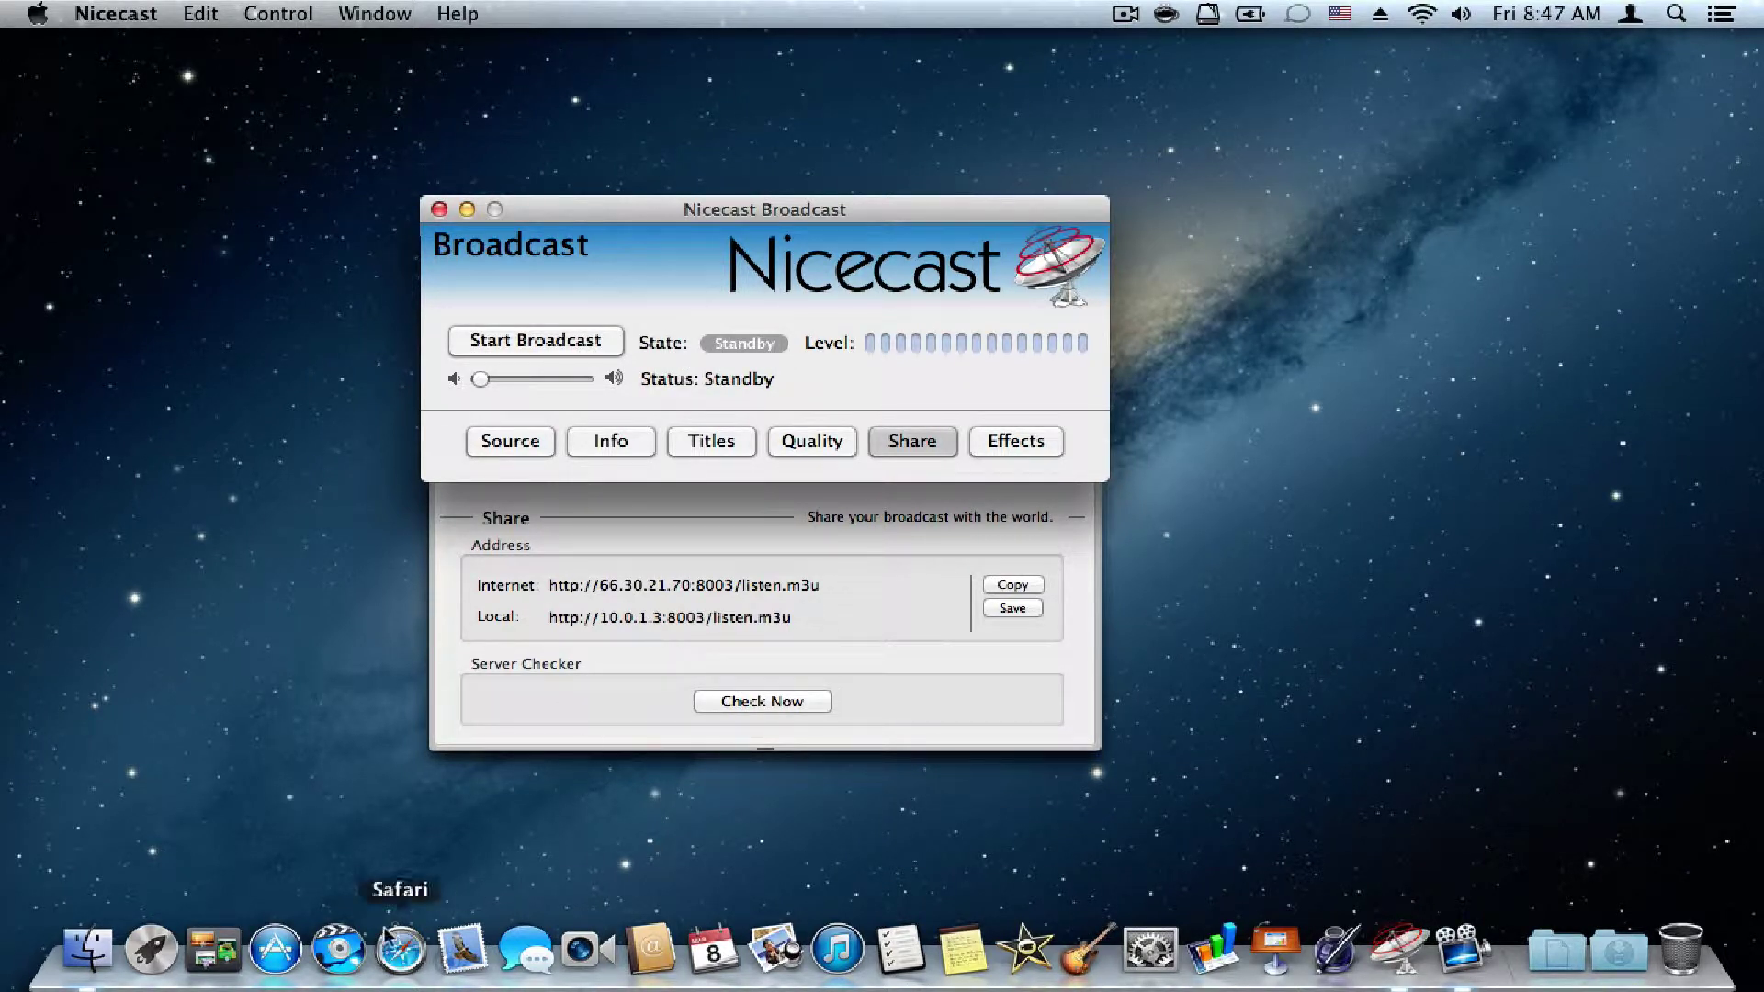
pyautogui.click(151, 952)
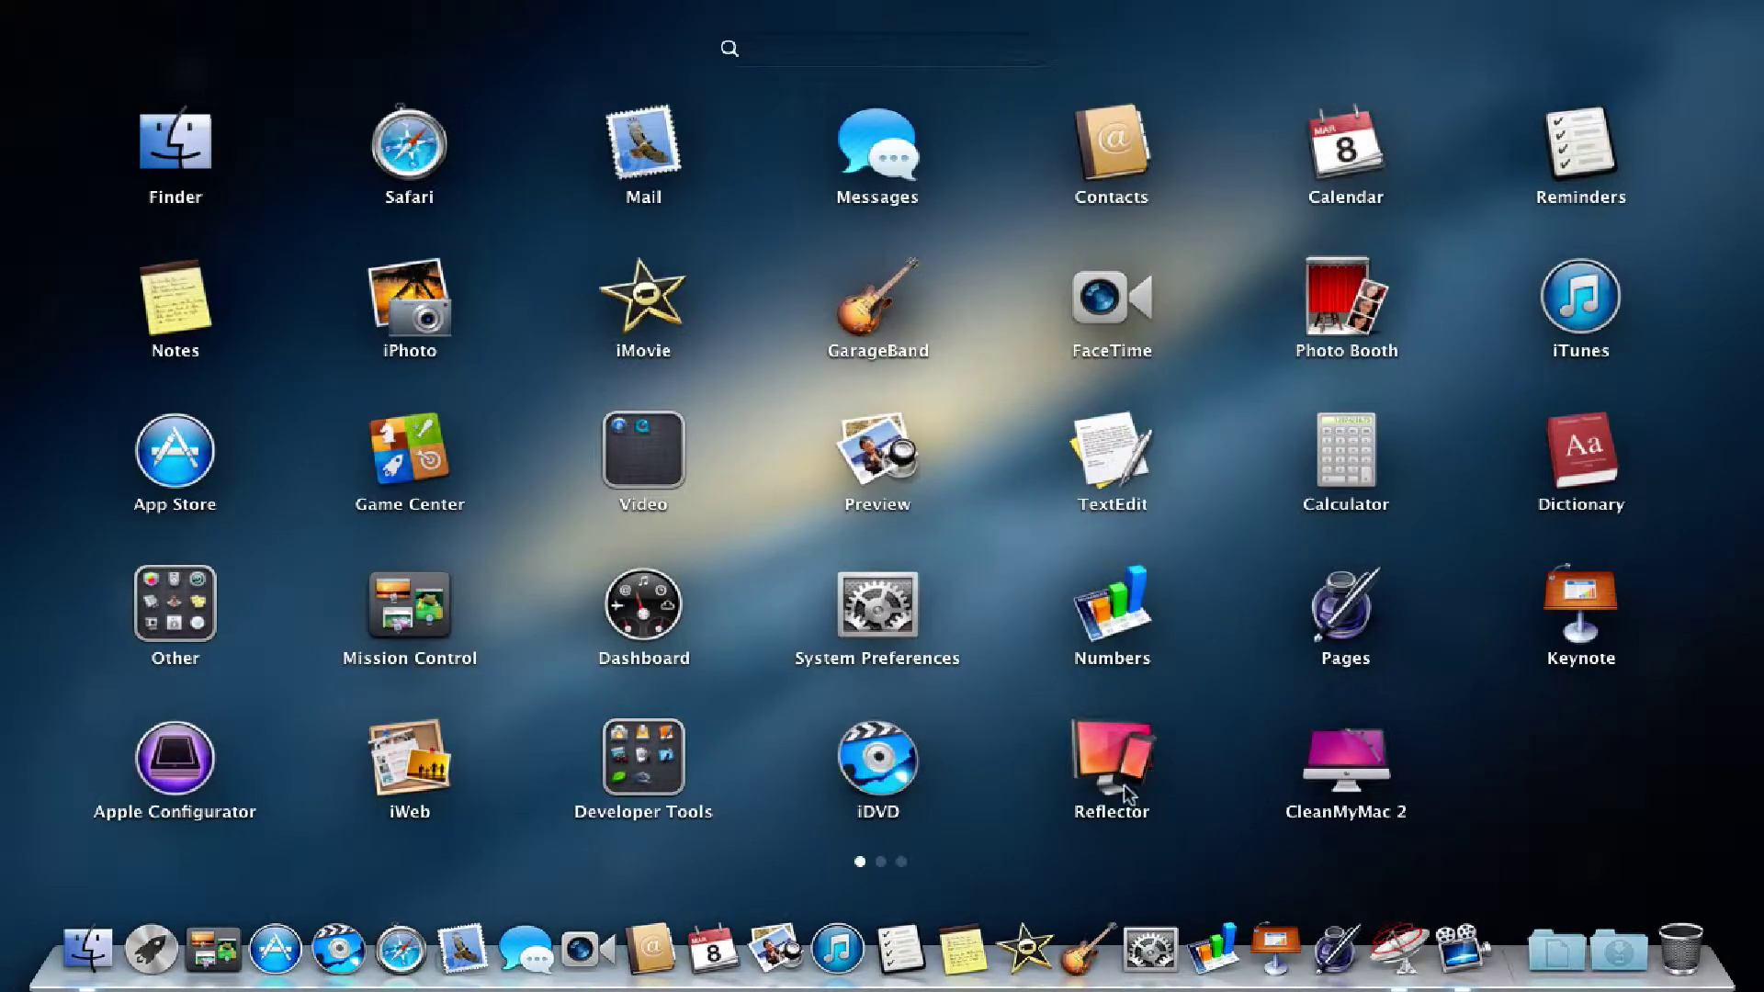
pyautogui.click(1093, 759)
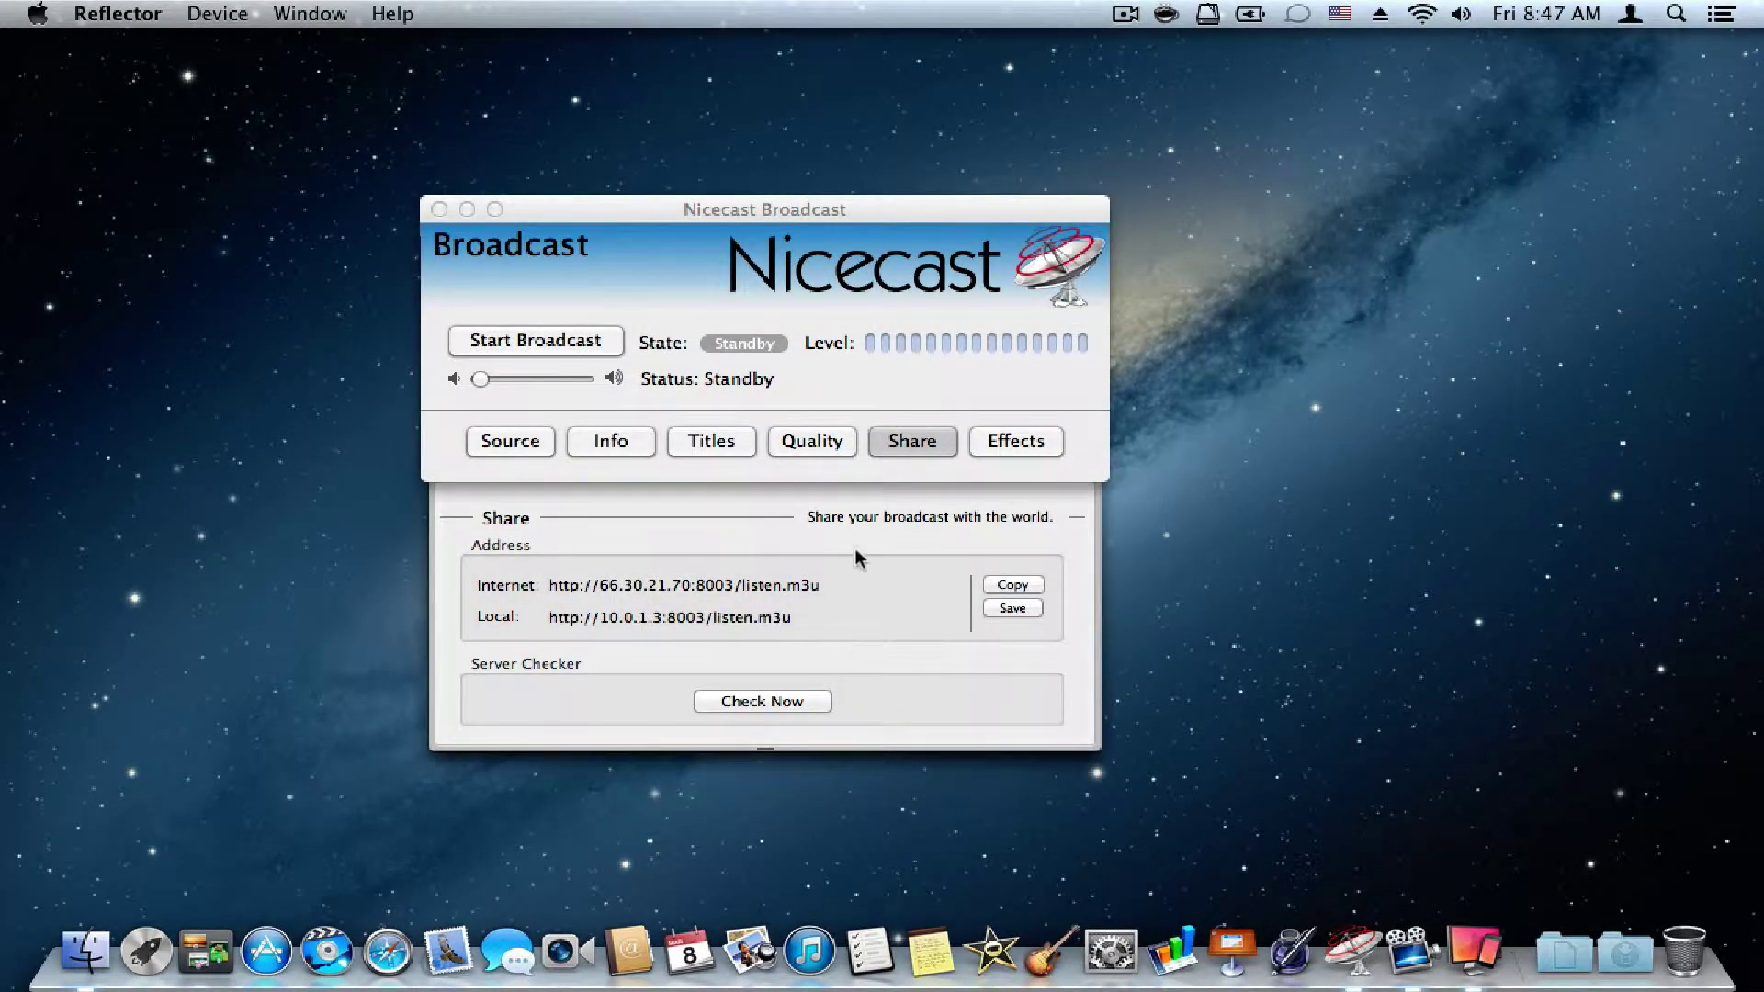
pyautogui.moveTo(824, 582); pyautogui.dragTo(555, 596)
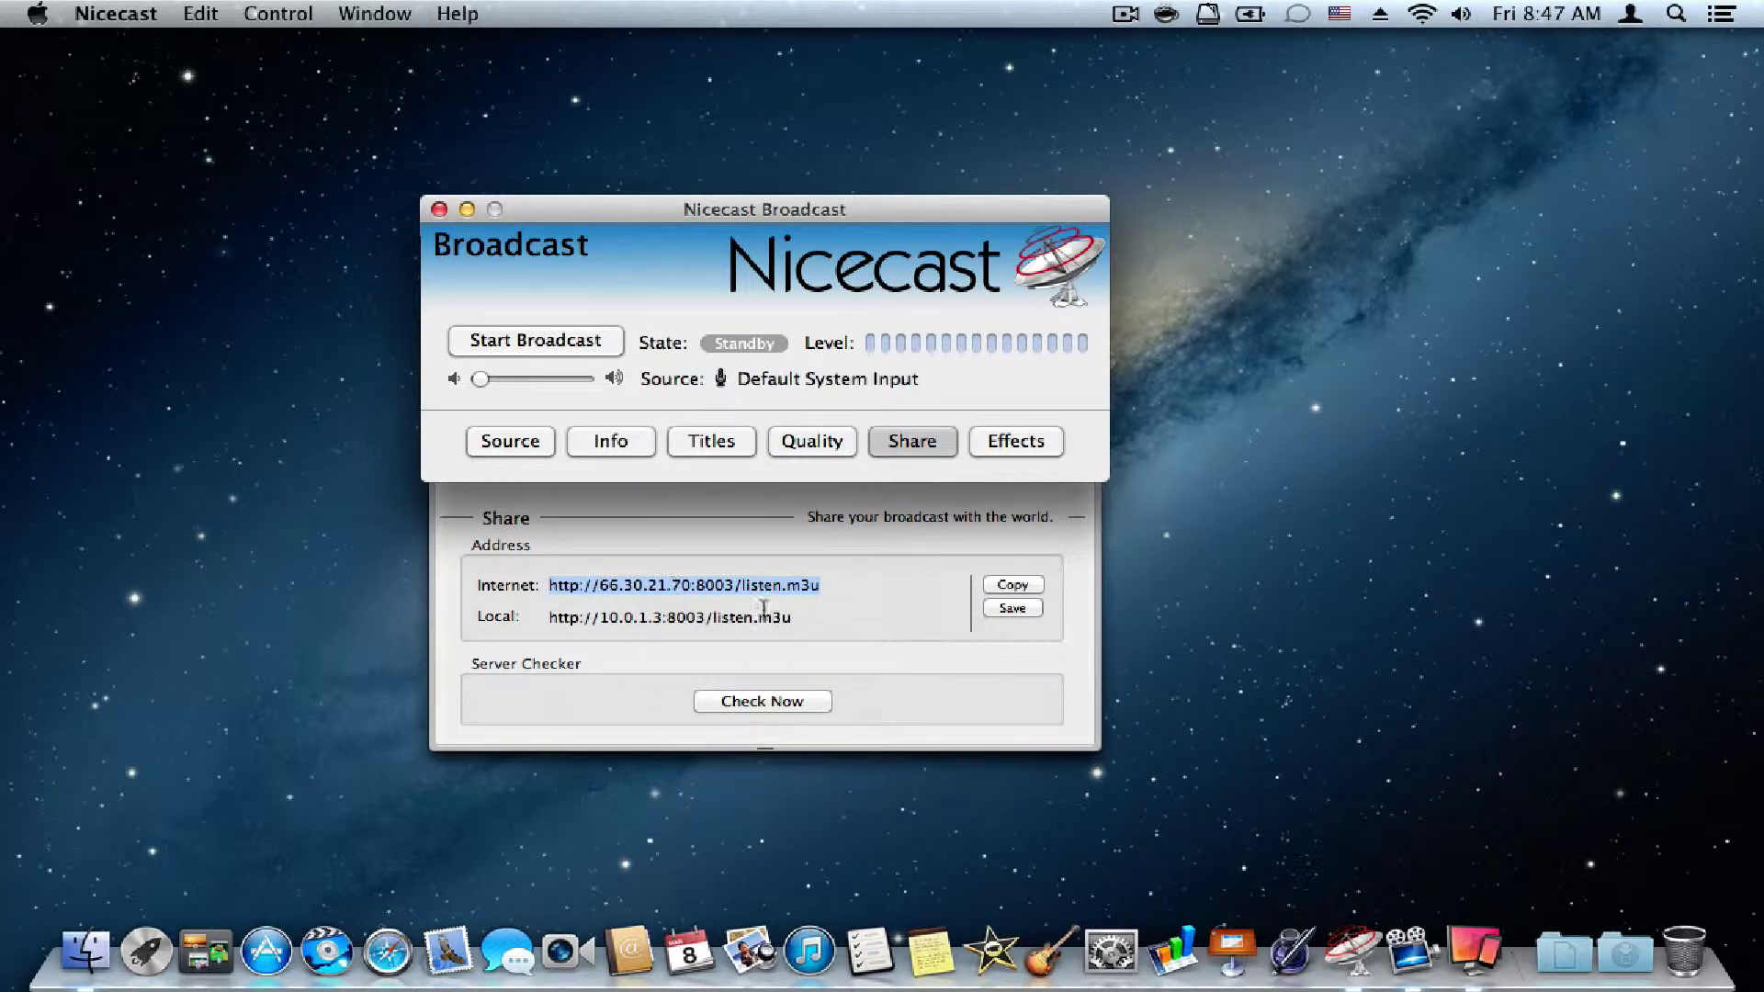
pyautogui.click(914, 611)
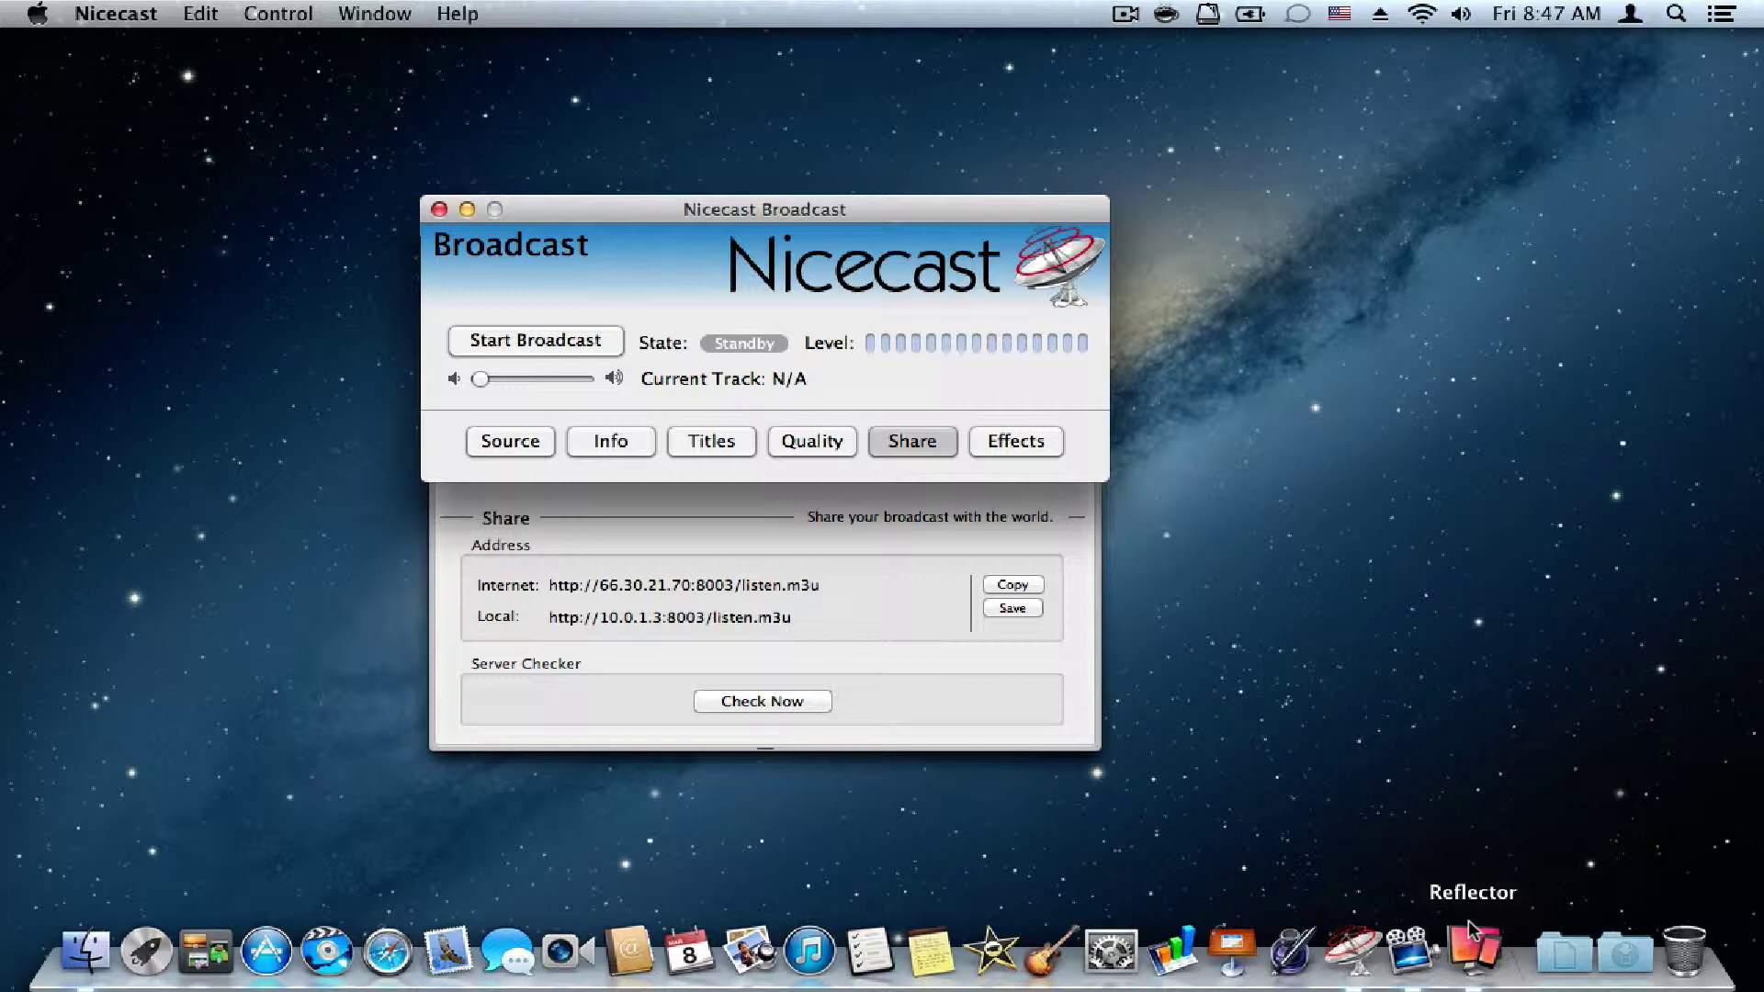
pyautogui.click(1470, 933)
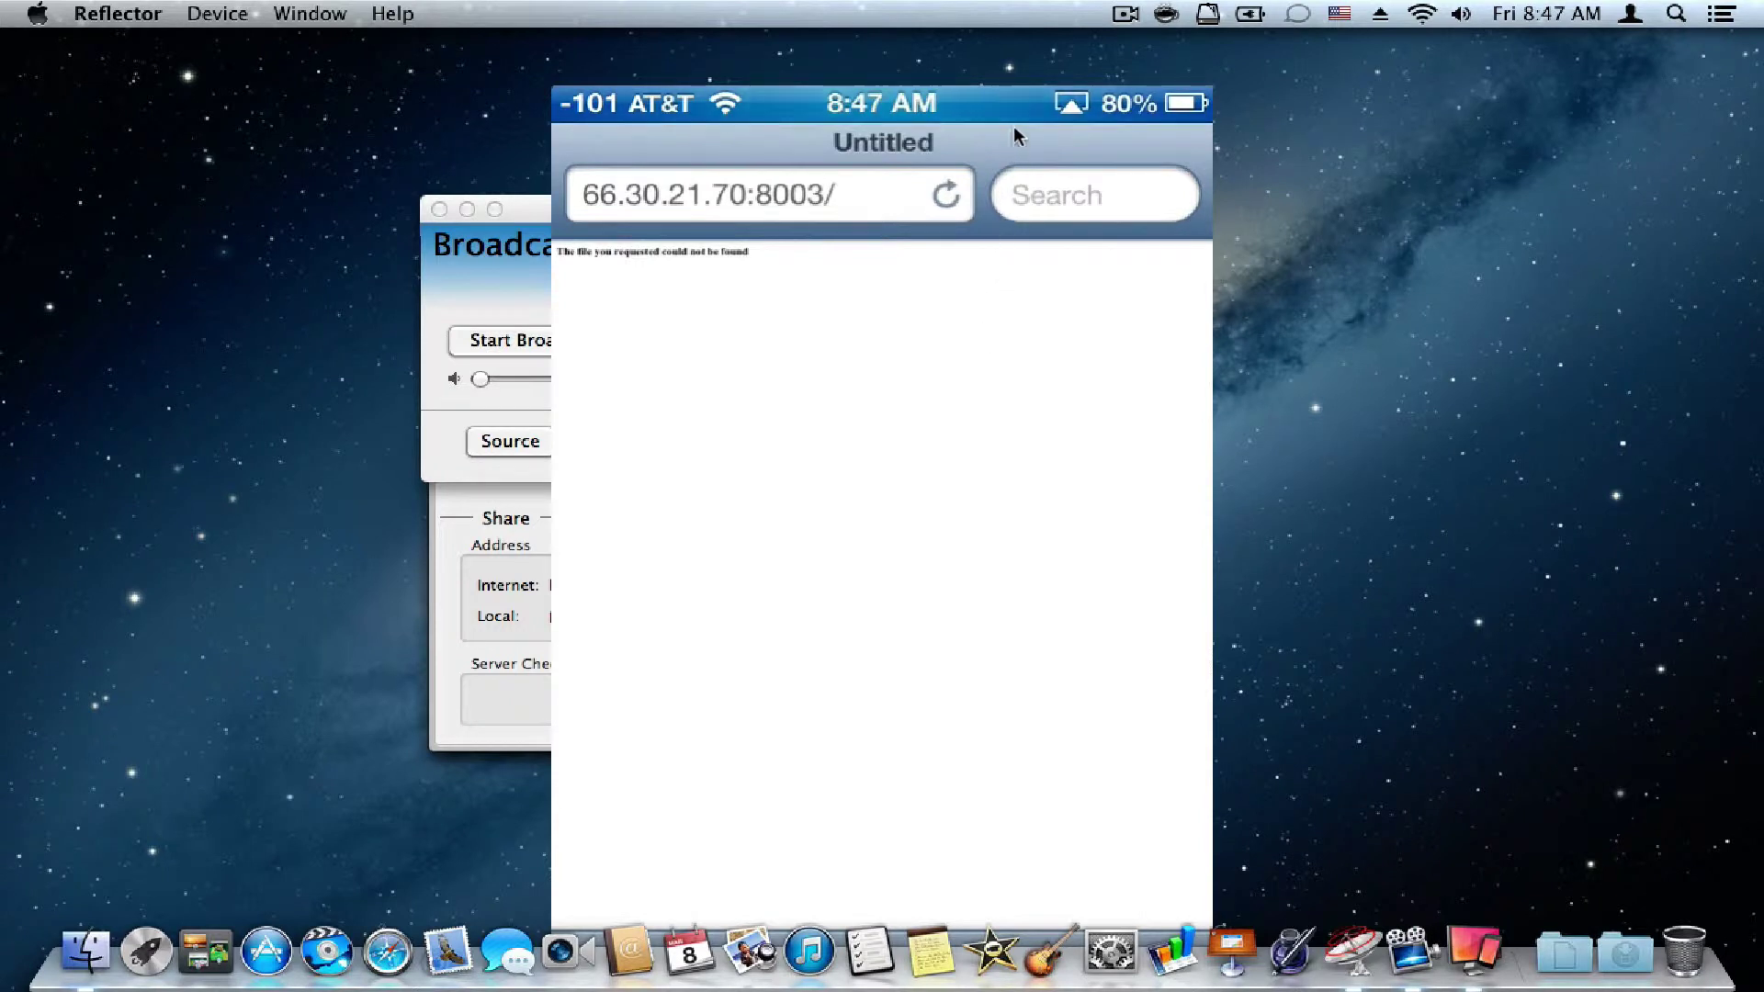
pyautogui.click(147, 11)
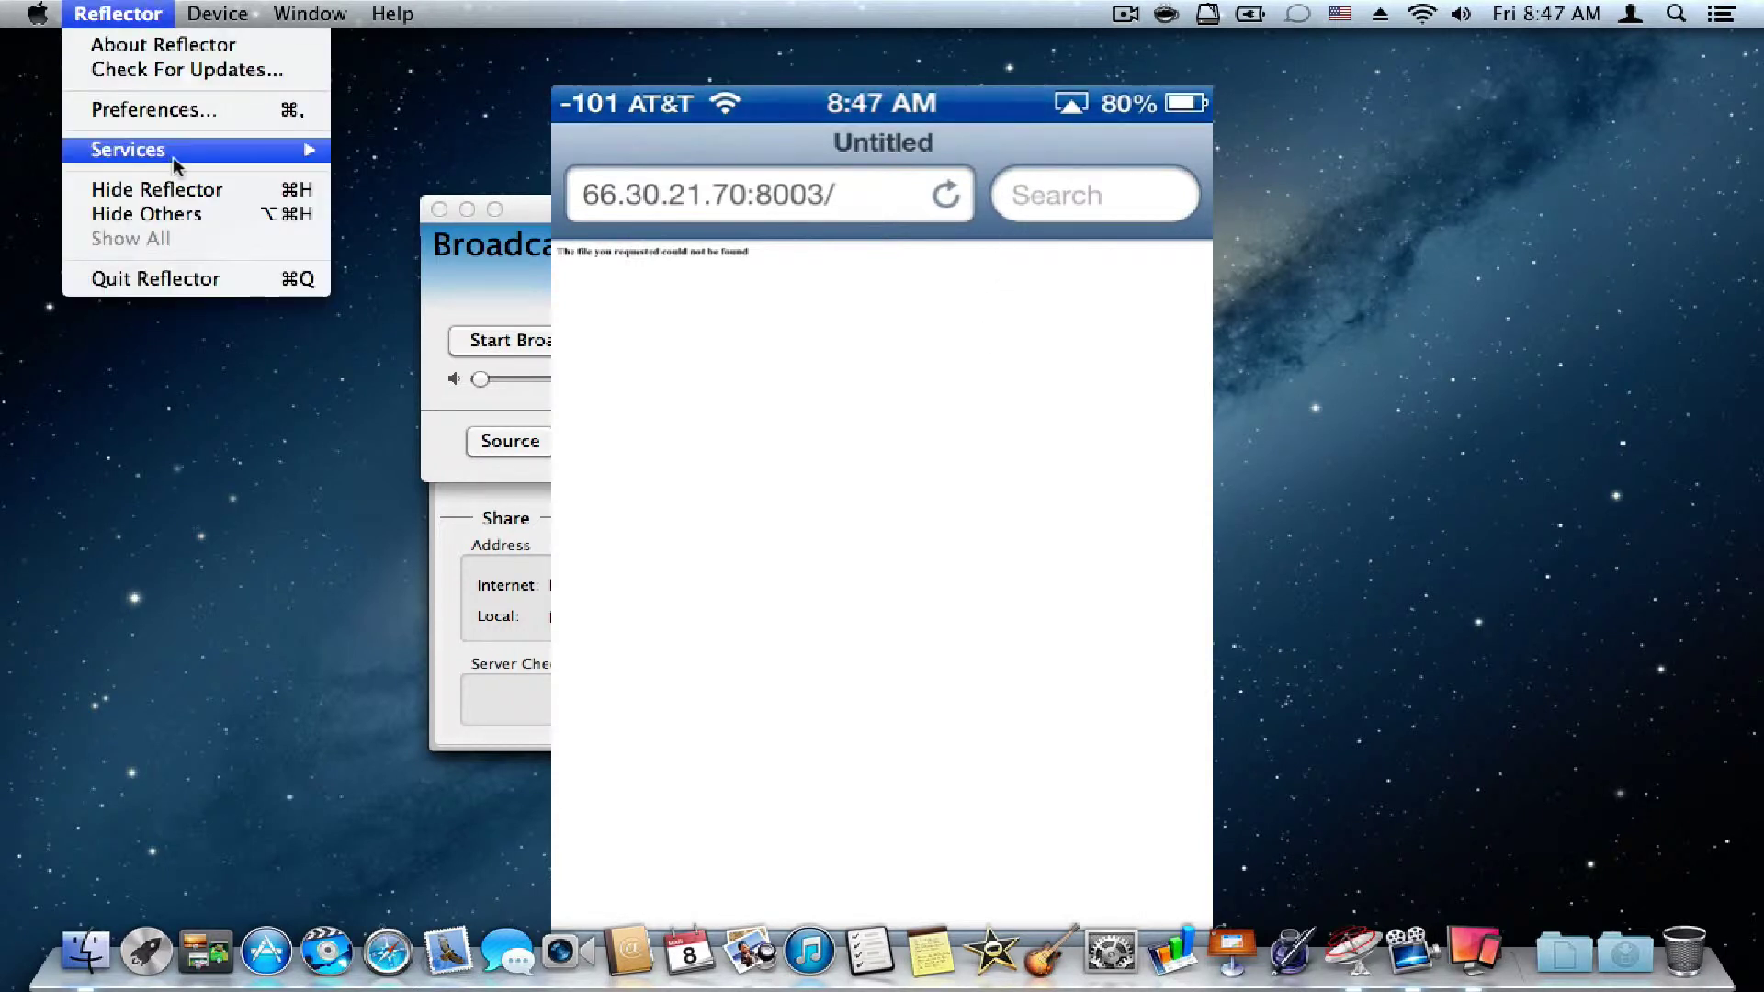
pyautogui.moveTo(420, 235)
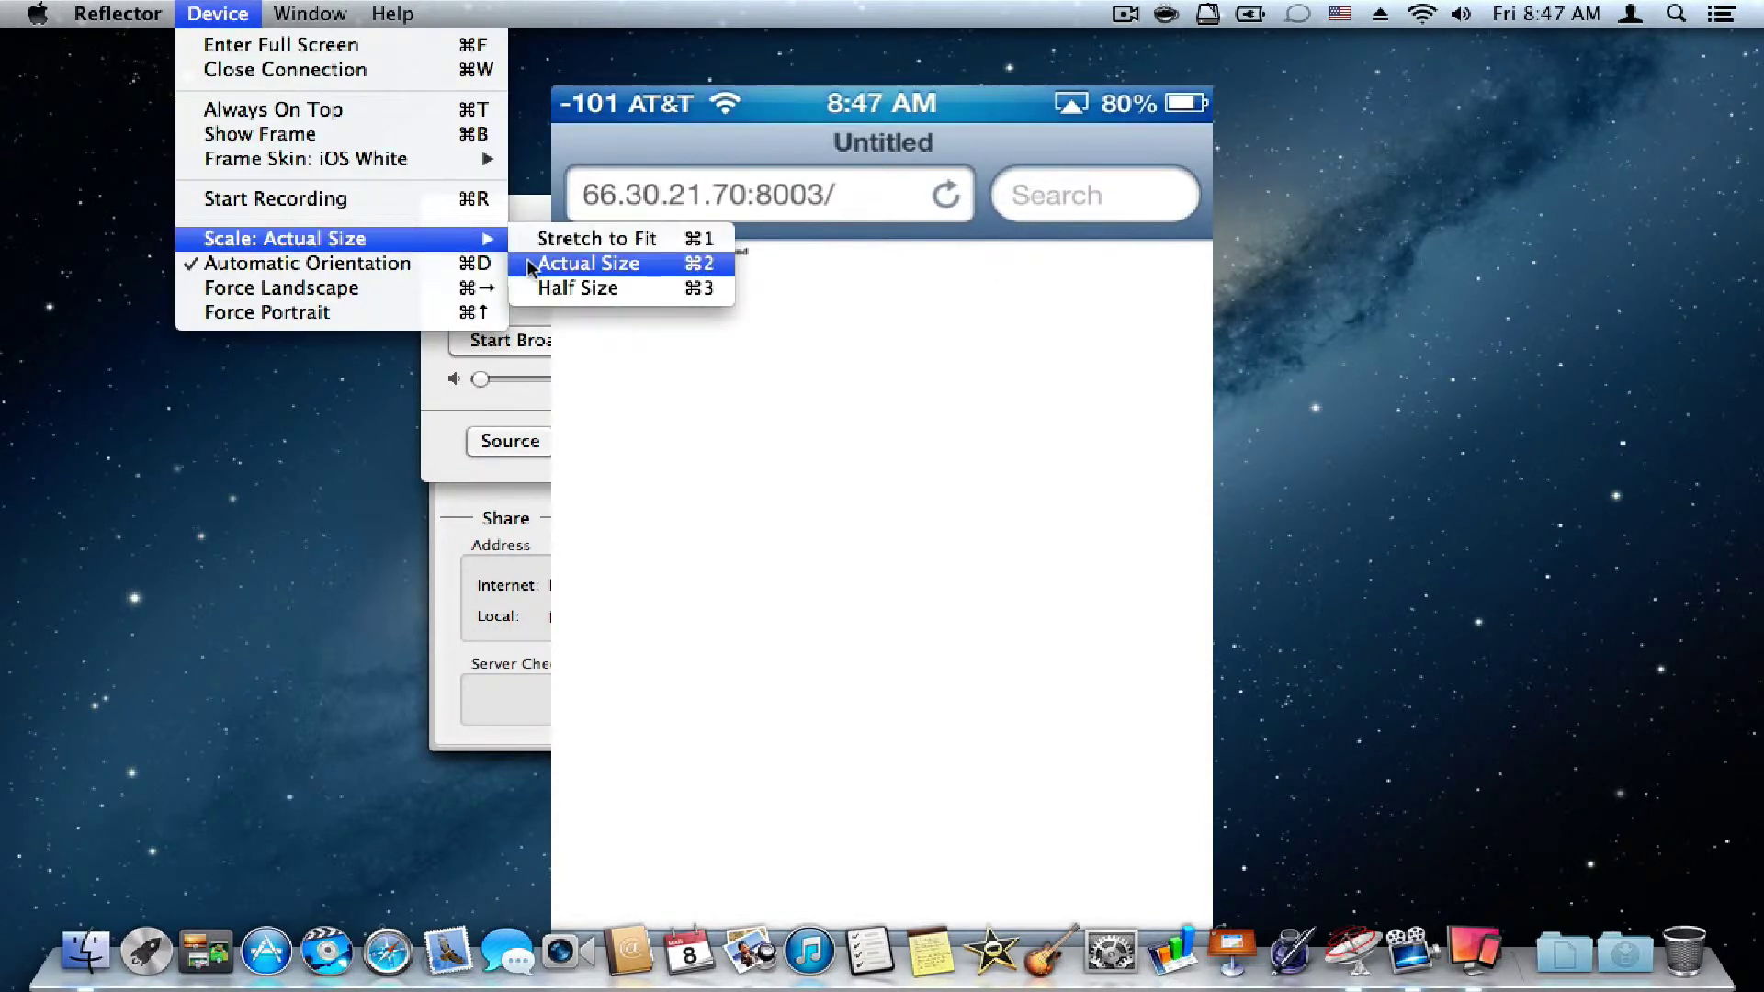
pyautogui.click(540, 286)
pyautogui.moveTo(925, 421); pyautogui.dragTo(1359, 414)
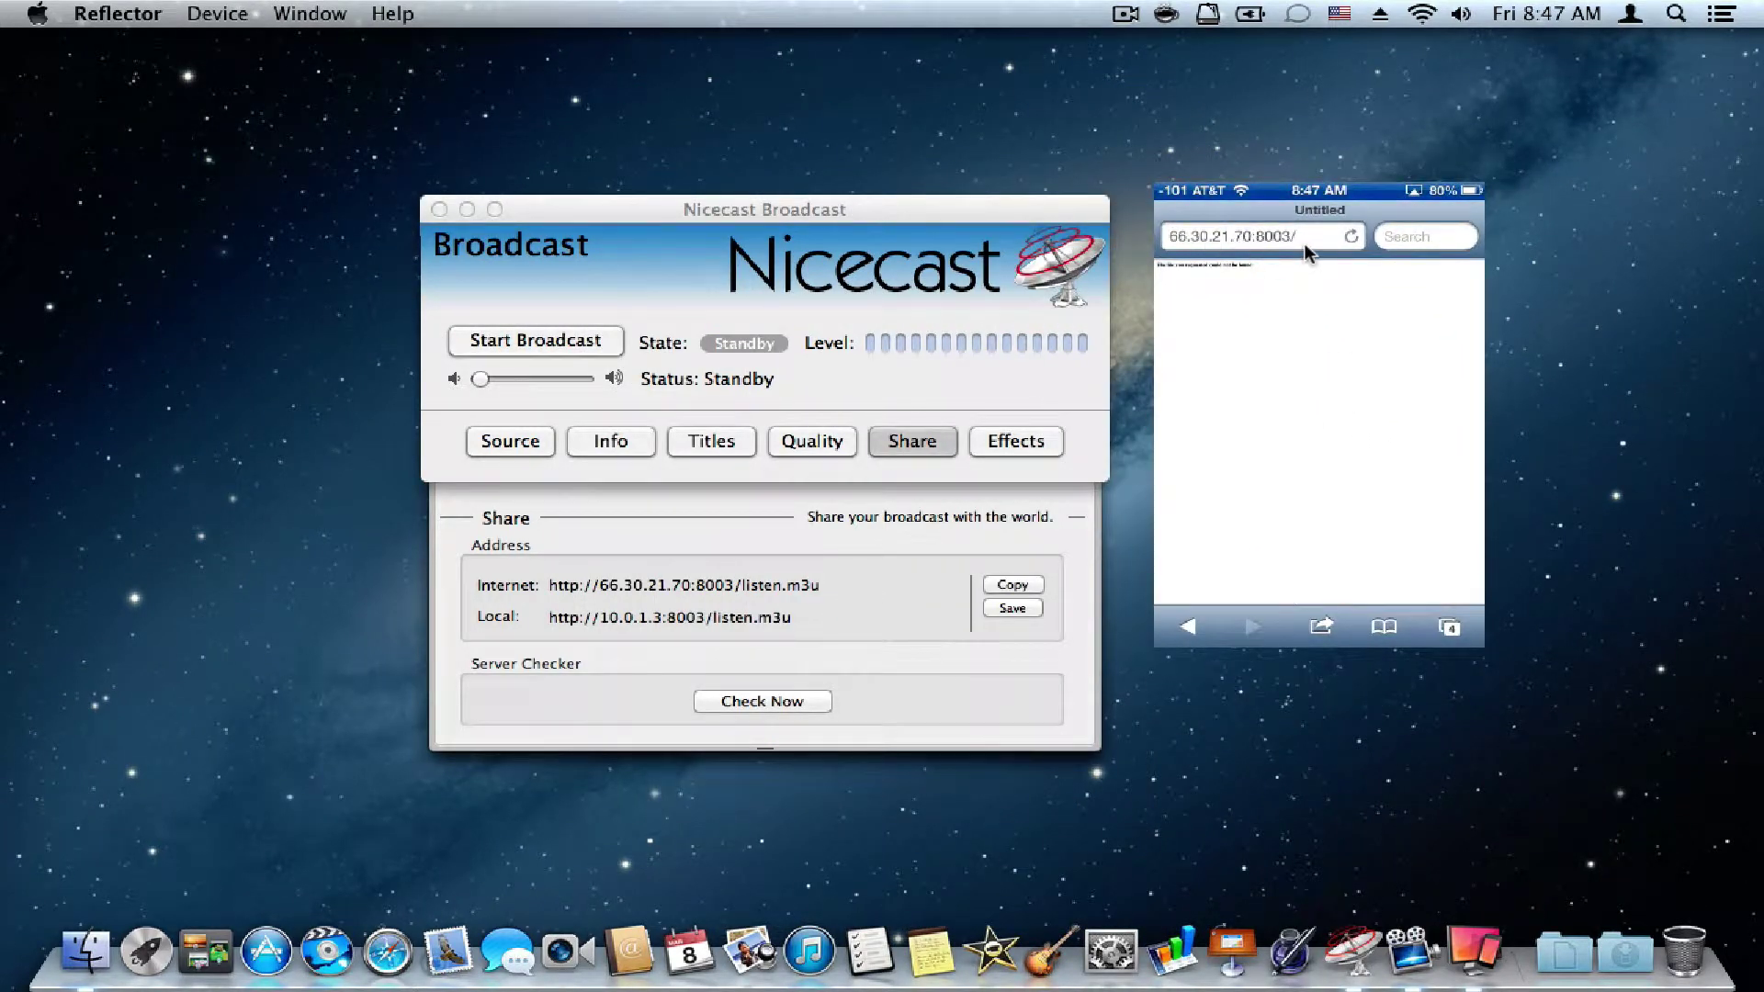
# Select m3u in Nicecast's Internet address, then return to the mirrored iPhone.
pyautogui.click(829, 587)
pyautogui.doubleClick(809, 586)
pyautogui.click(1256, 365)
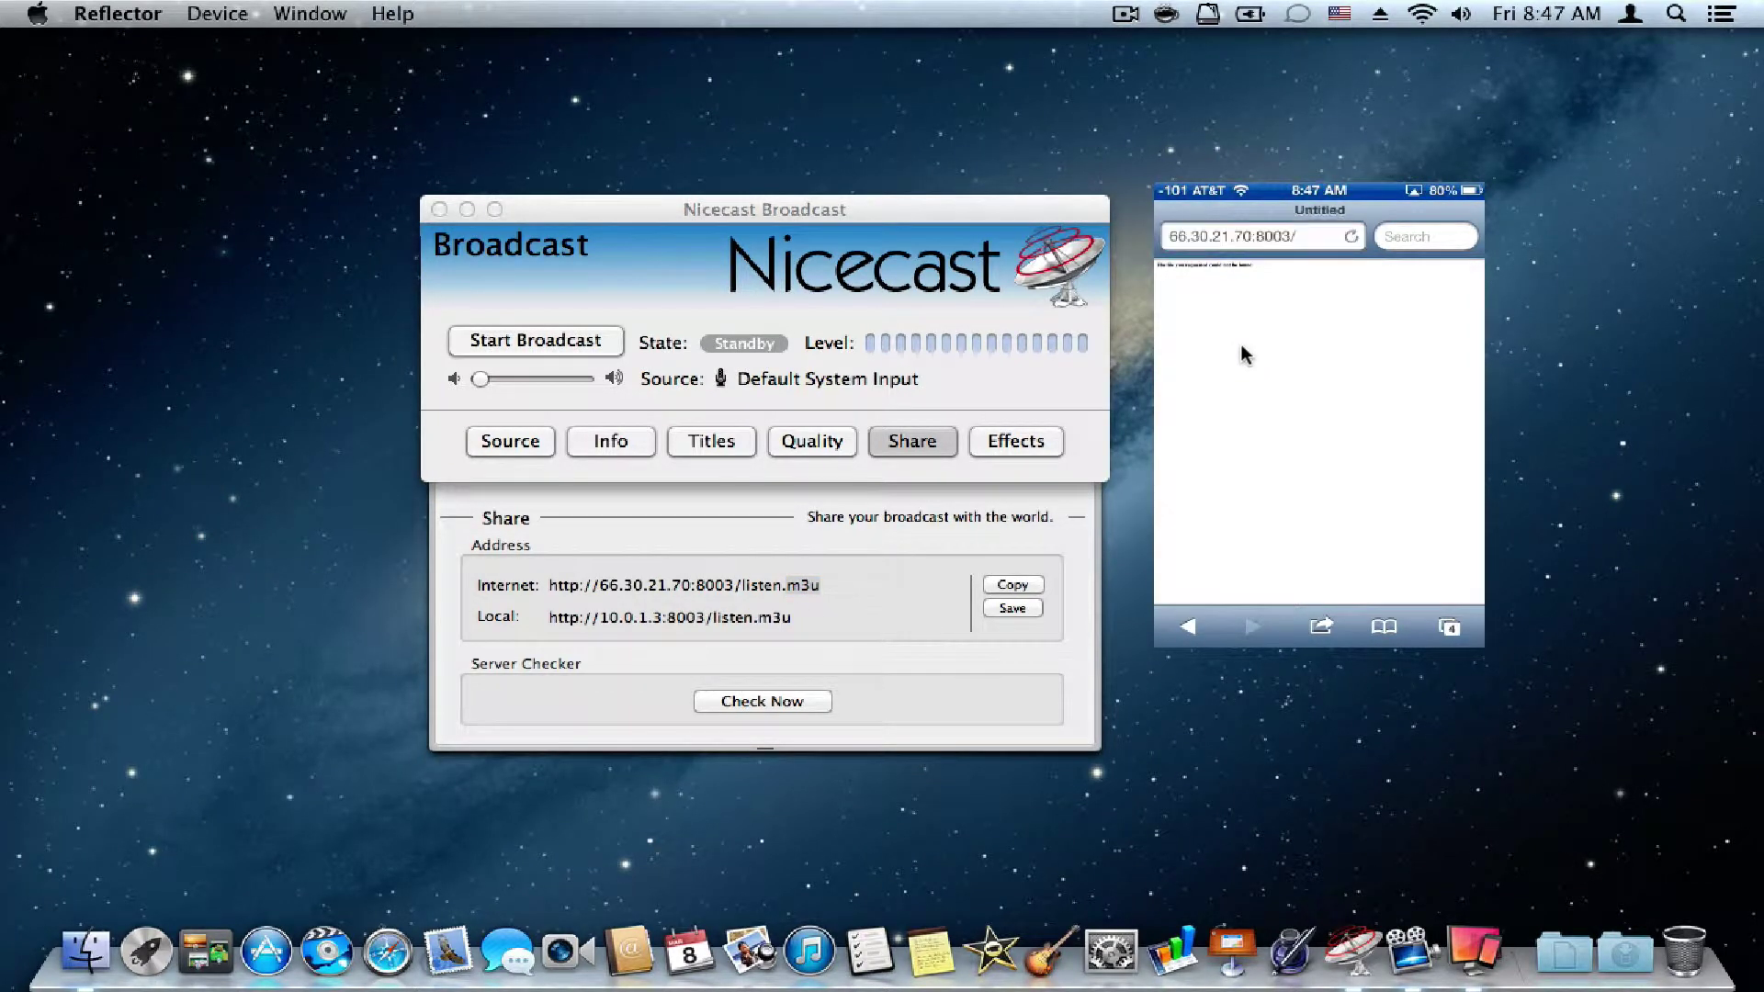
# Put the broadcast On Air, nudge its volume up, and move the iPhone mirror closer.
pyautogui.click(507, 349)
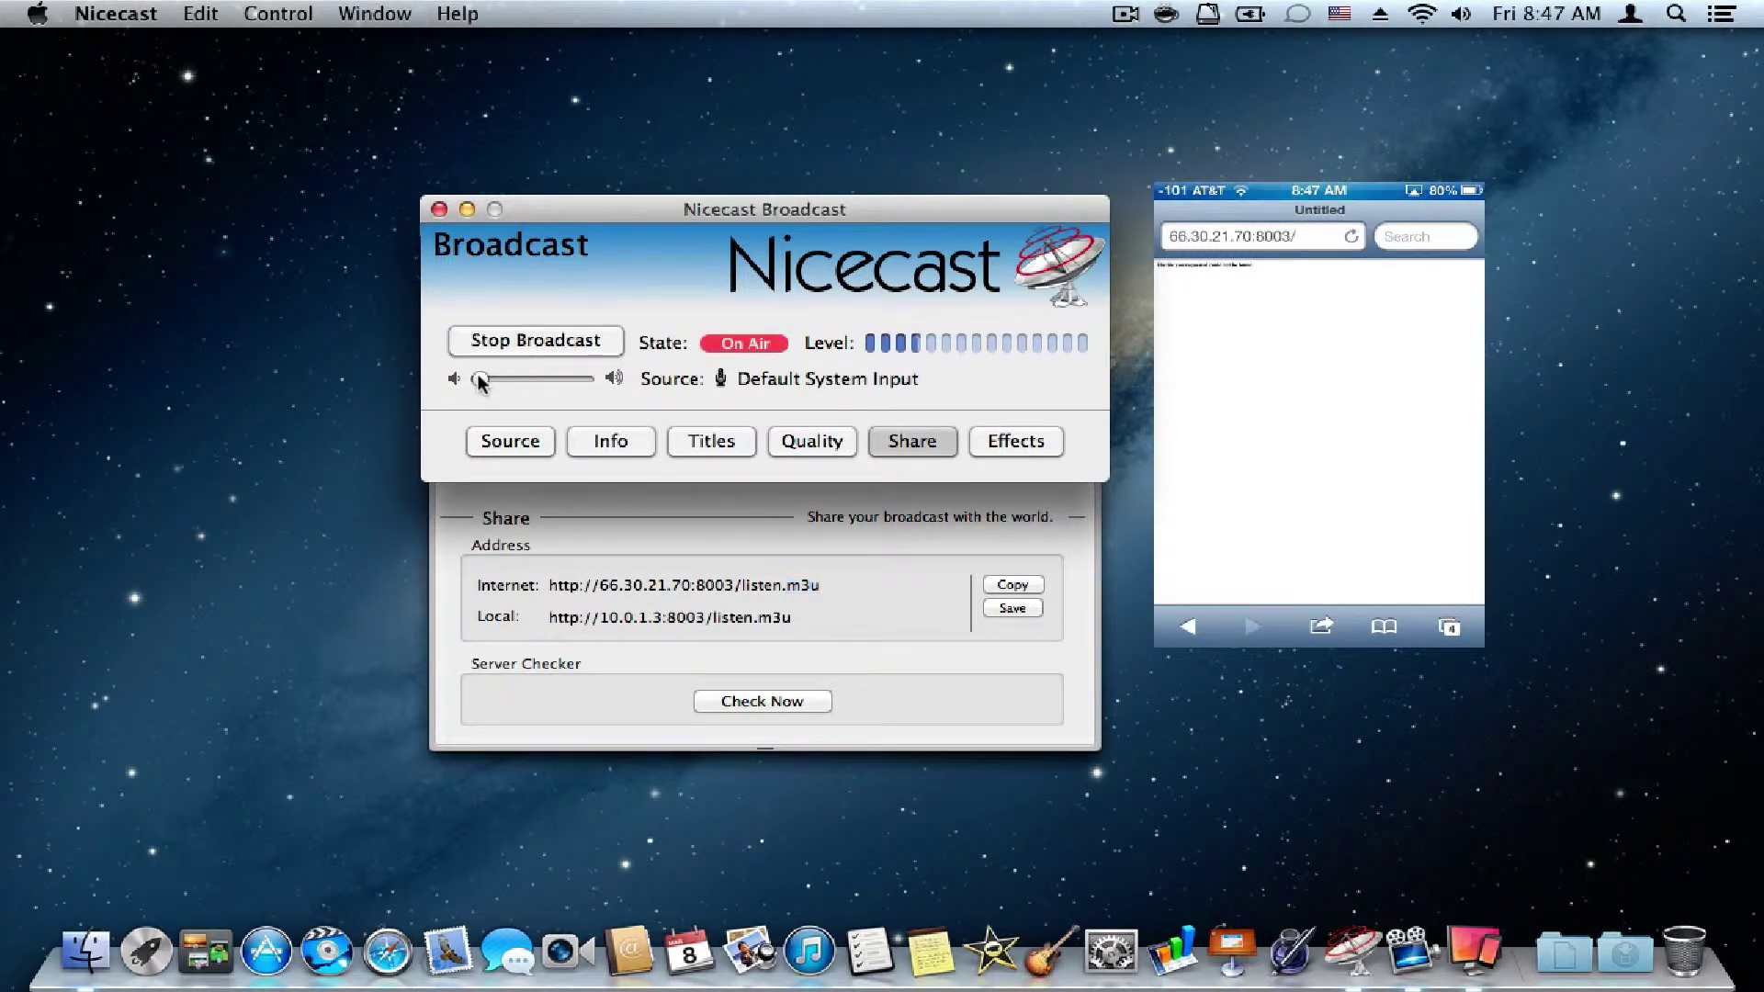
pyautogui.moveTo(480, 378)
pyautogui.mouseDown()
pyautogui.moveTo(543, 378)
pyautogui.moveTo(485, 384)
pyautogui.mouseUp()
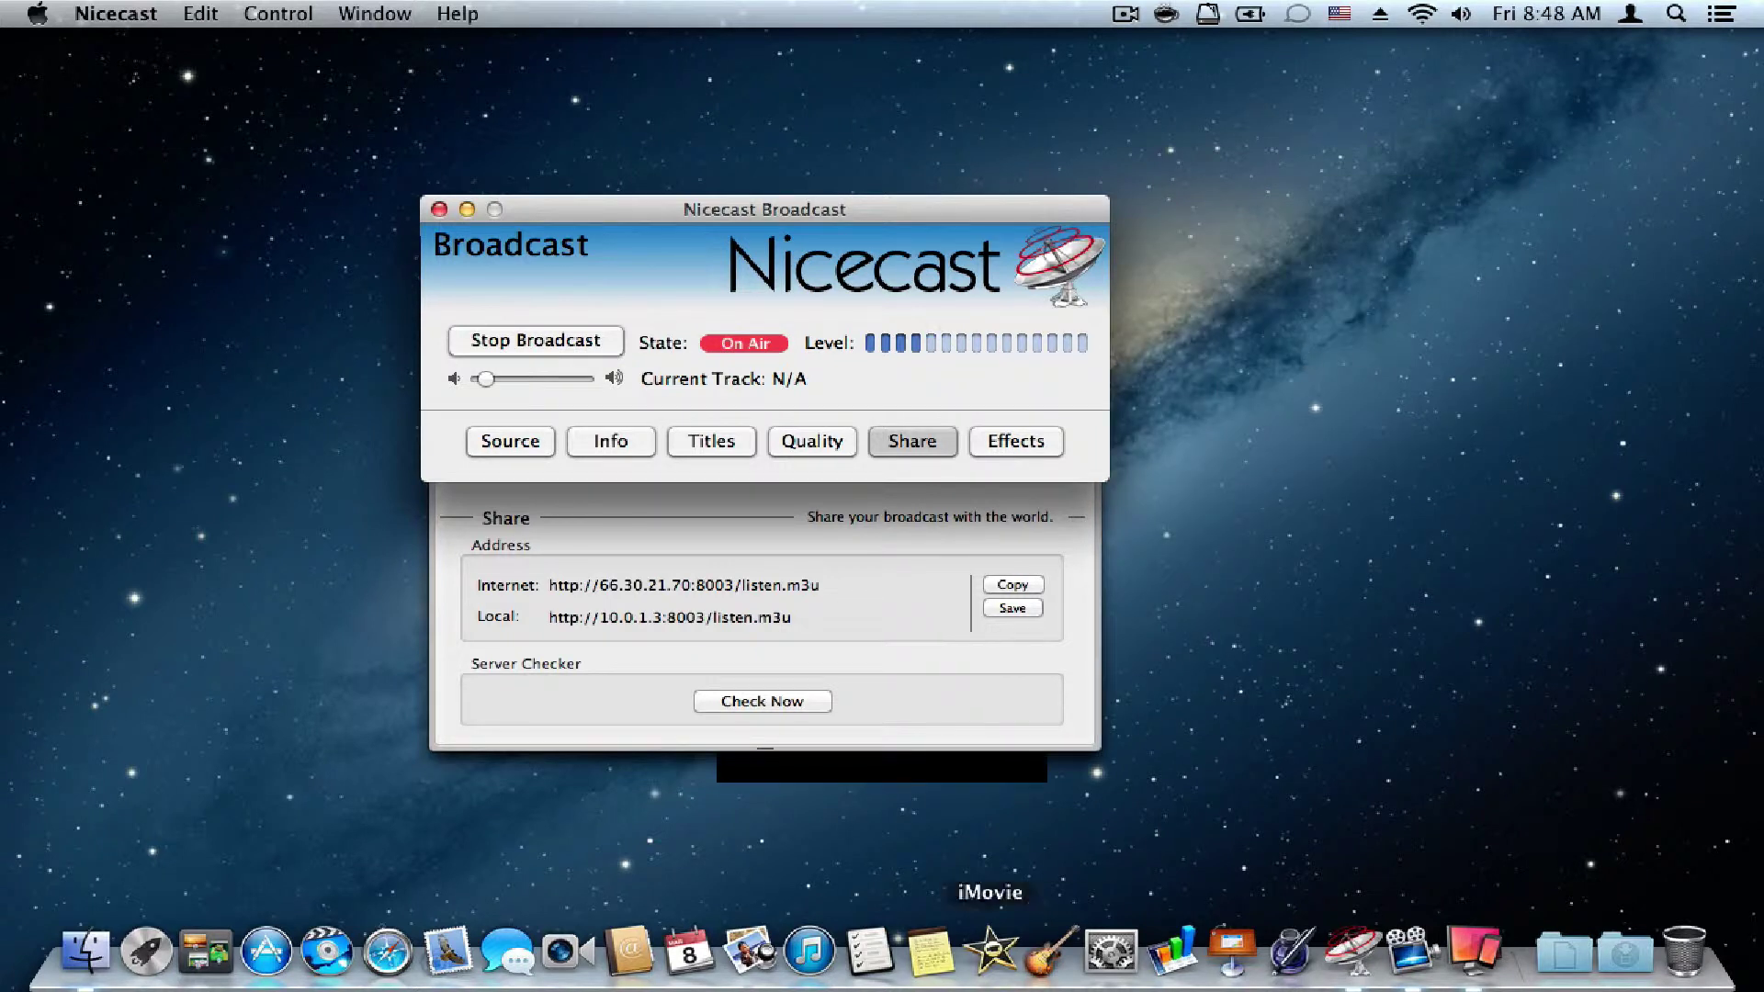
pyautogui.moveTo(1707, 580); pyautogui.dragTo(1370, 567)
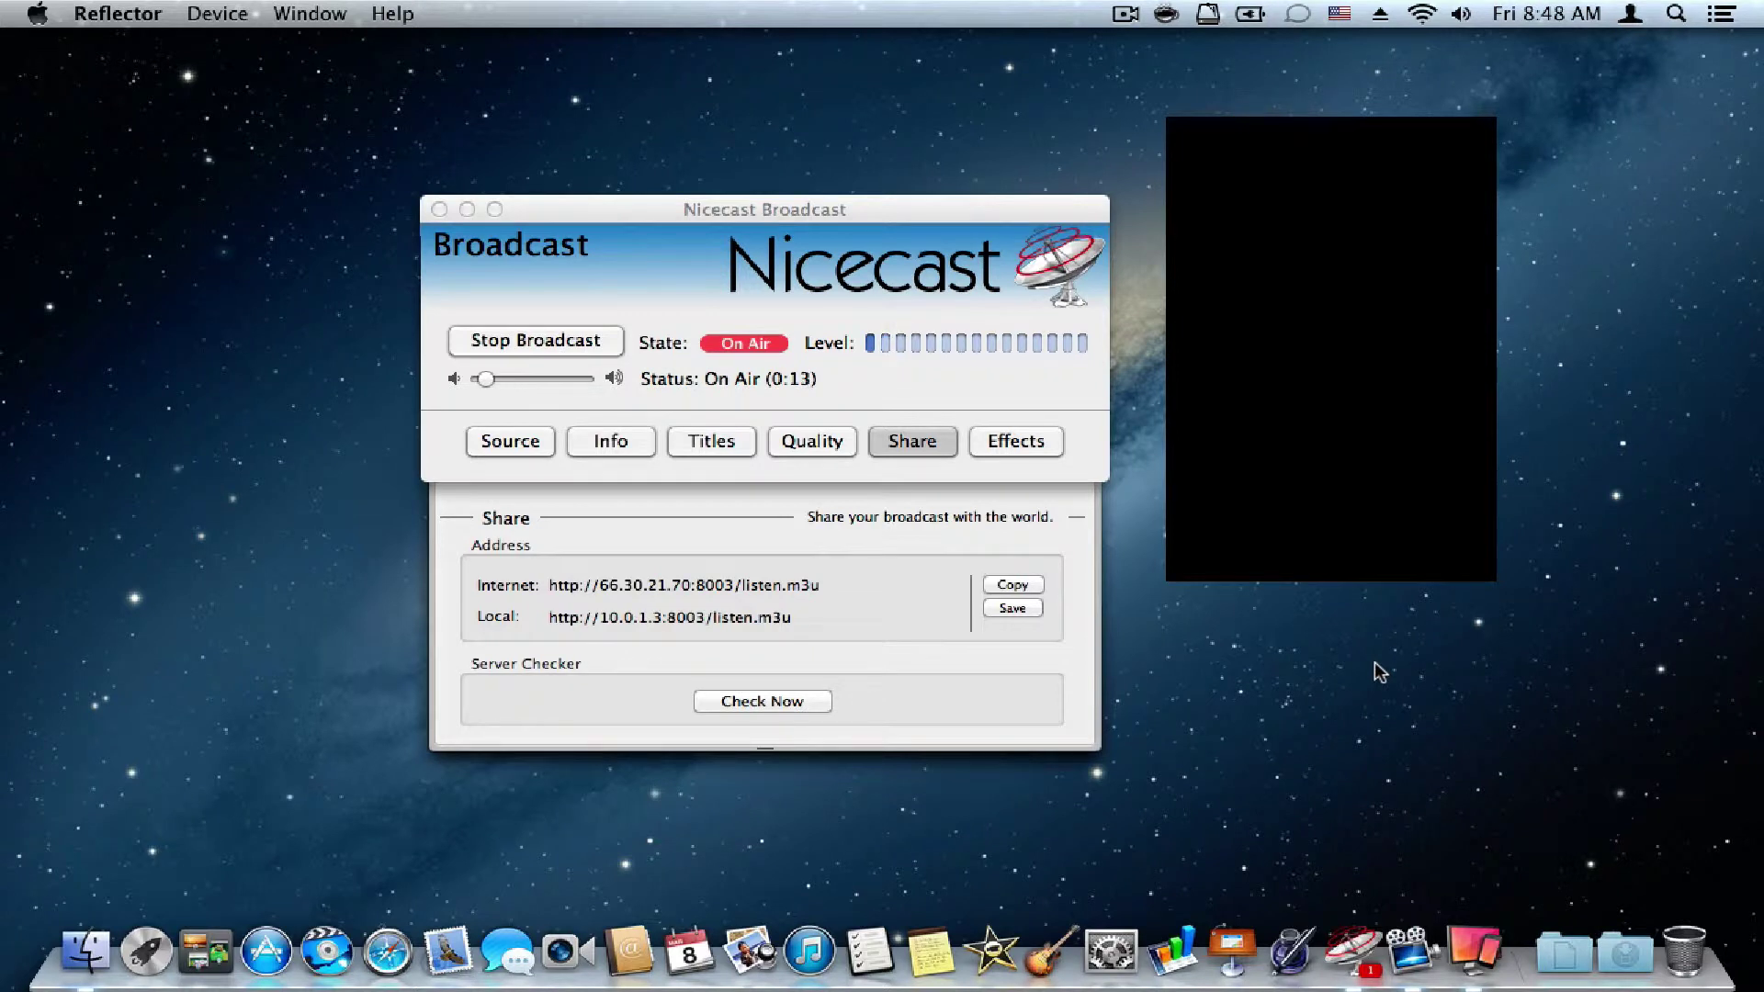
# Raise the Mac's output volume from the menu bar, then stop the broadcast.
pyautogui.click(1461, 13)
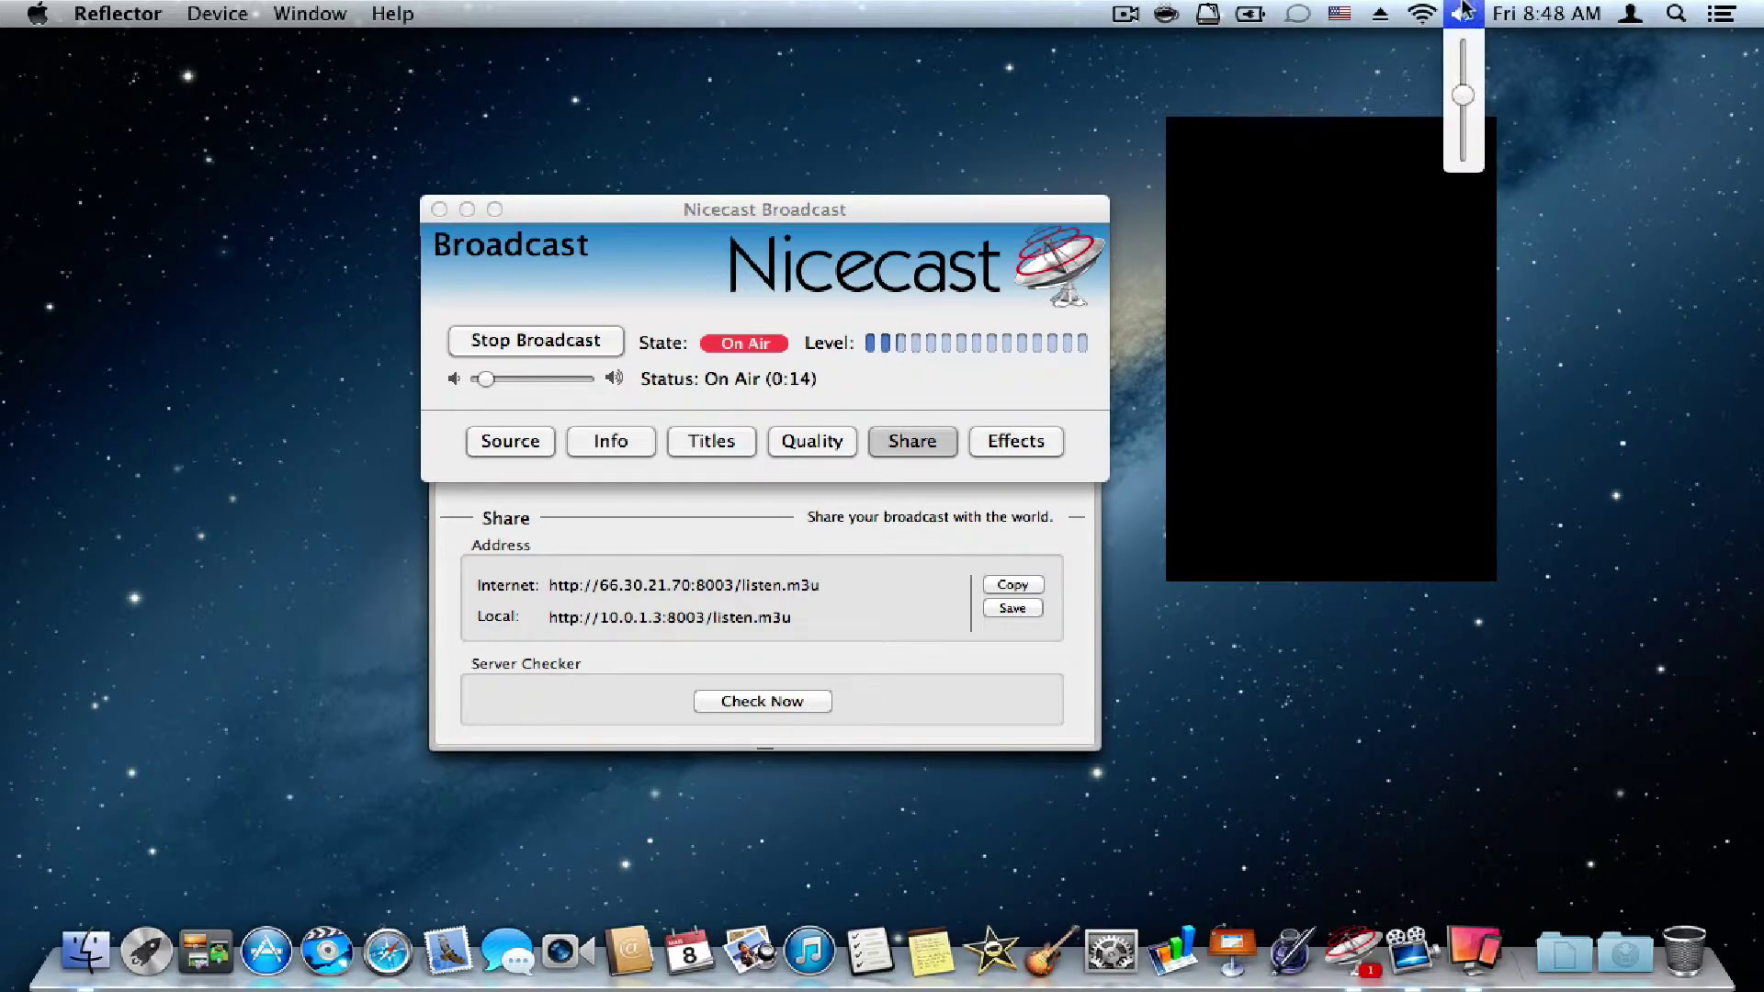
pyautogui.click(1462, 75)
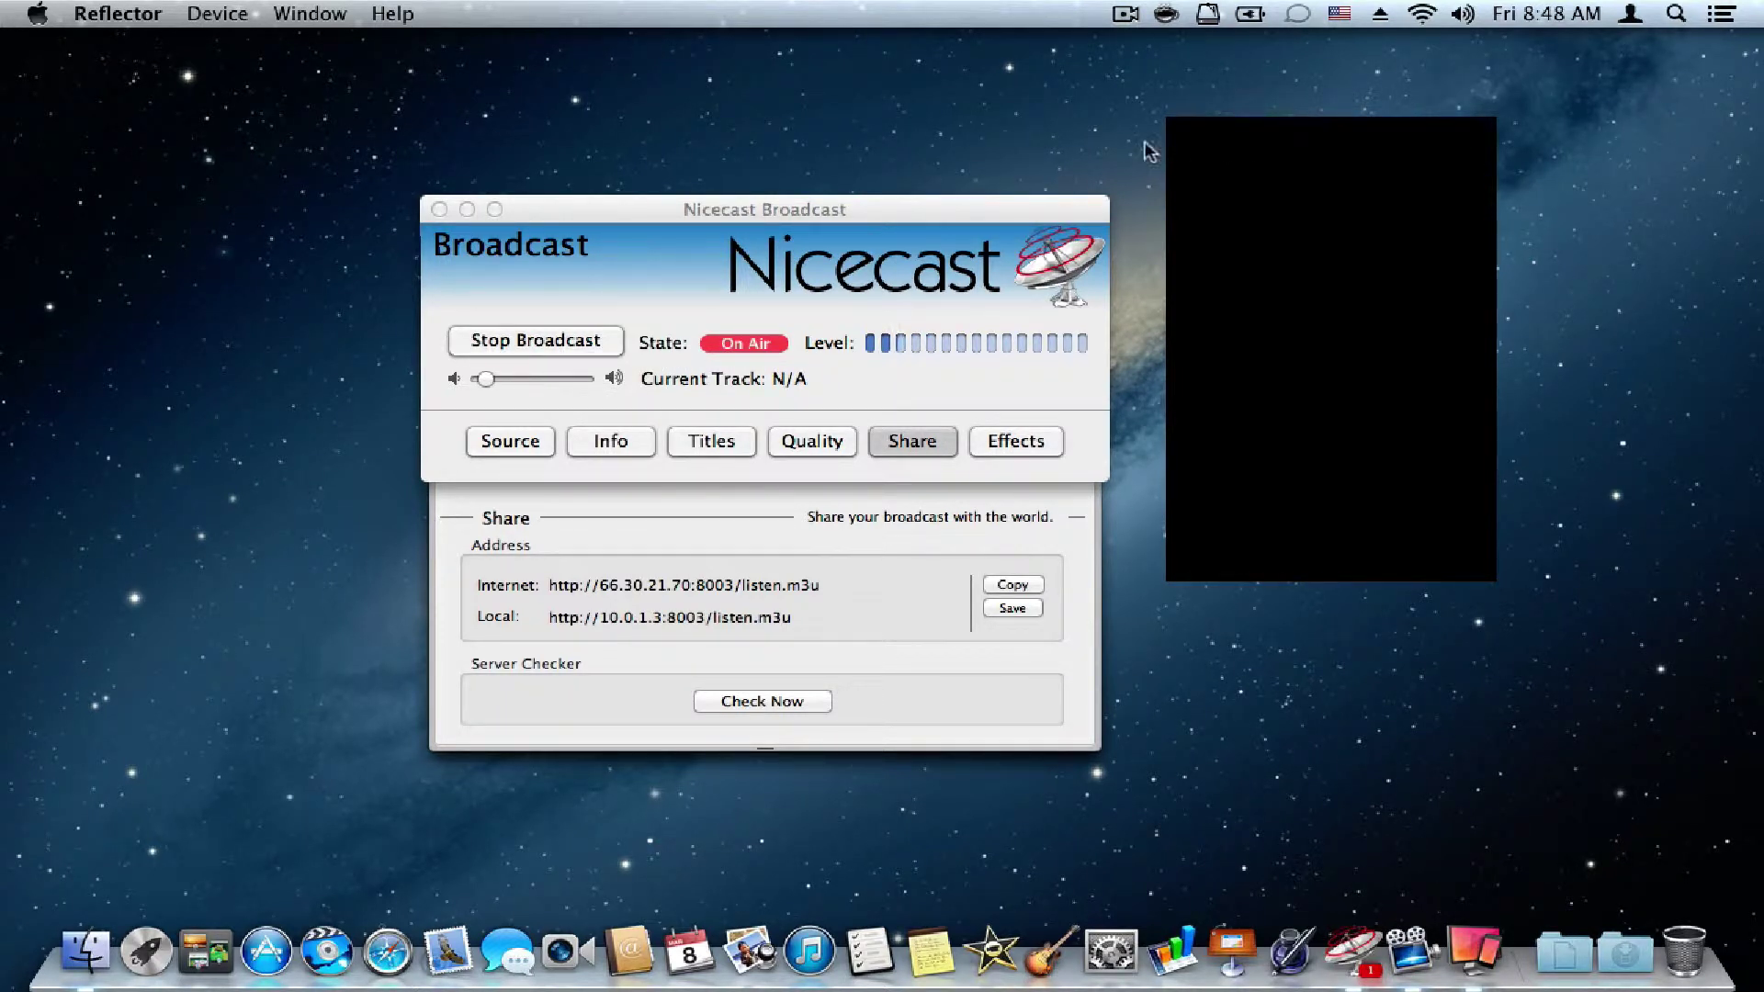
pyautogui.click(528, 343)
# Confirm stopping the broadcast and quit Reflector from the Dock.
pyautogui.click(1128, 411)
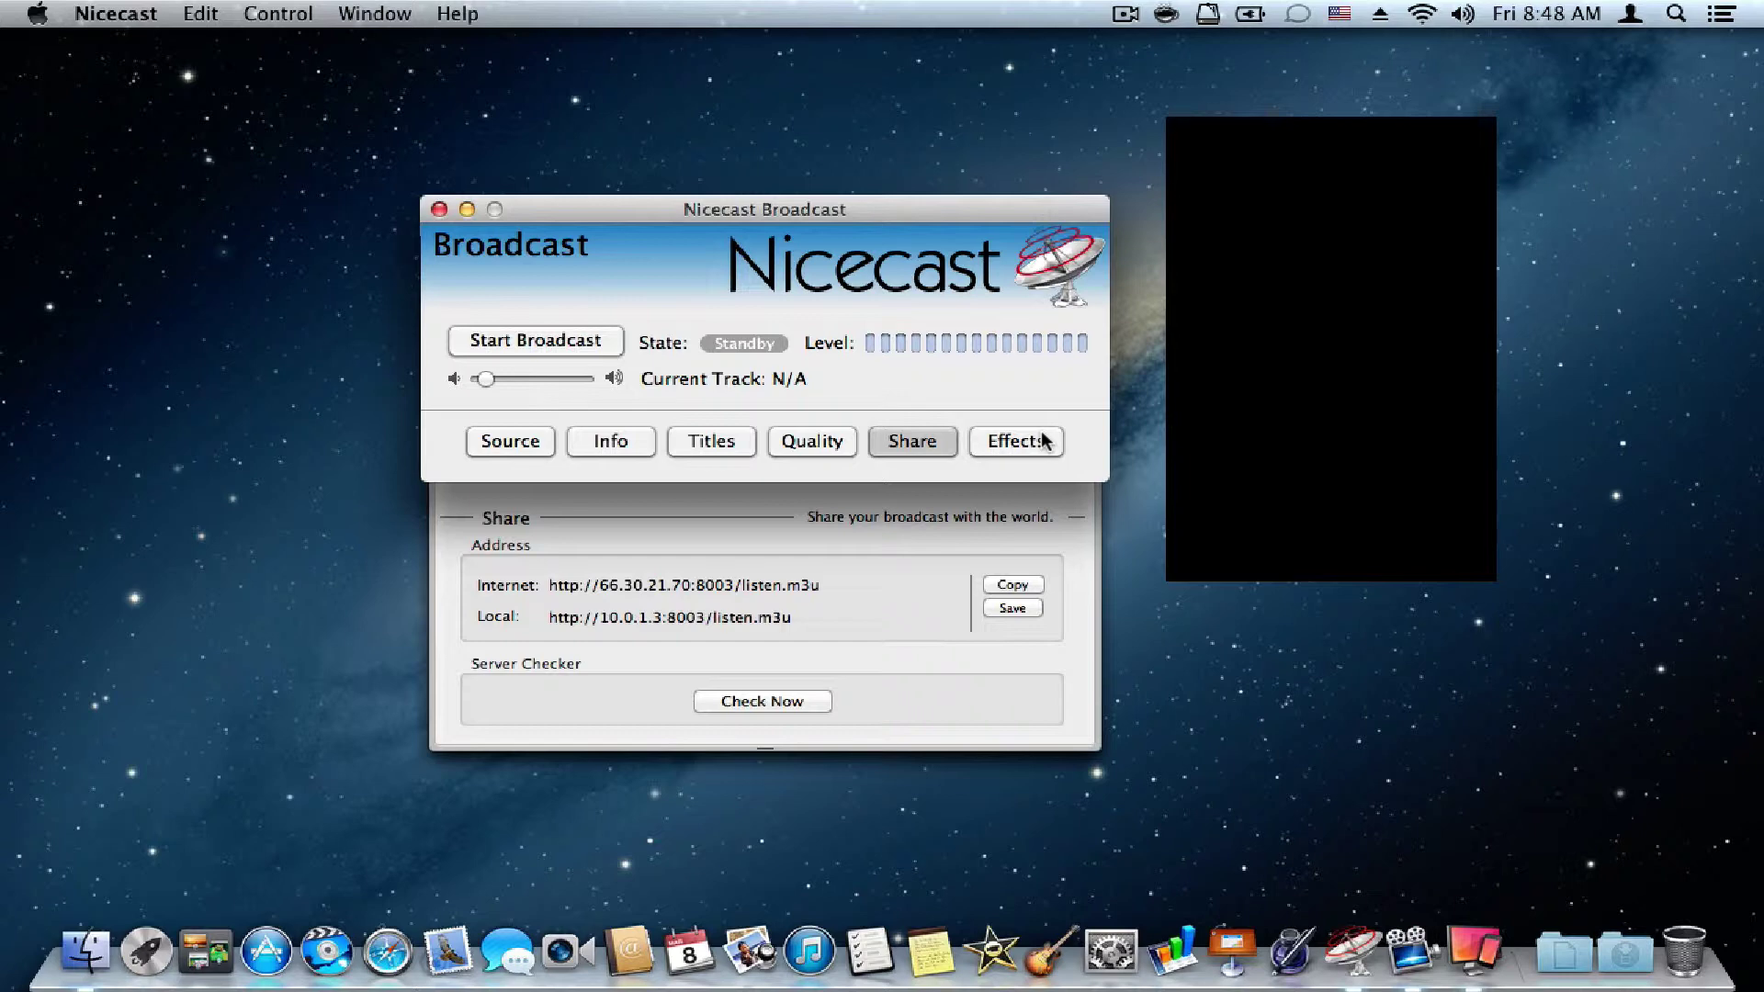
pyautogui.rightClick(1474, 951)
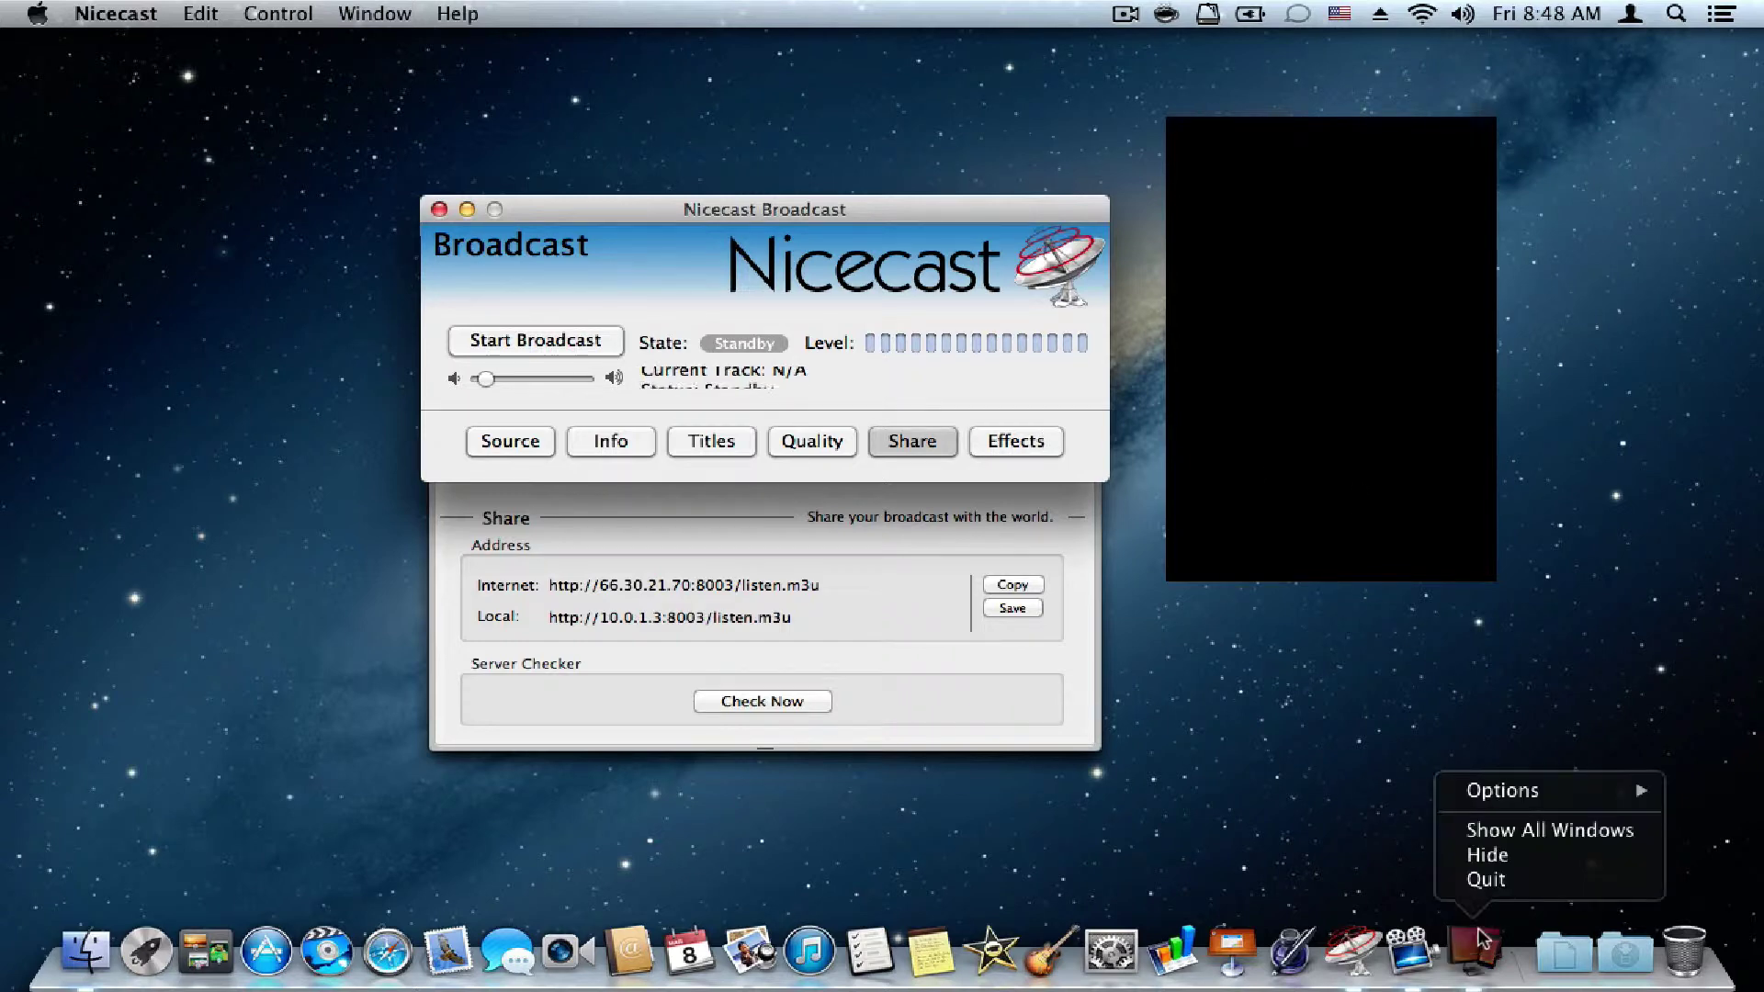
pyautogui.click(1489, 884)
# Open the Effects rack and browse the insert-effect menu without adding any effect.
pyautogui.click(993, 440)
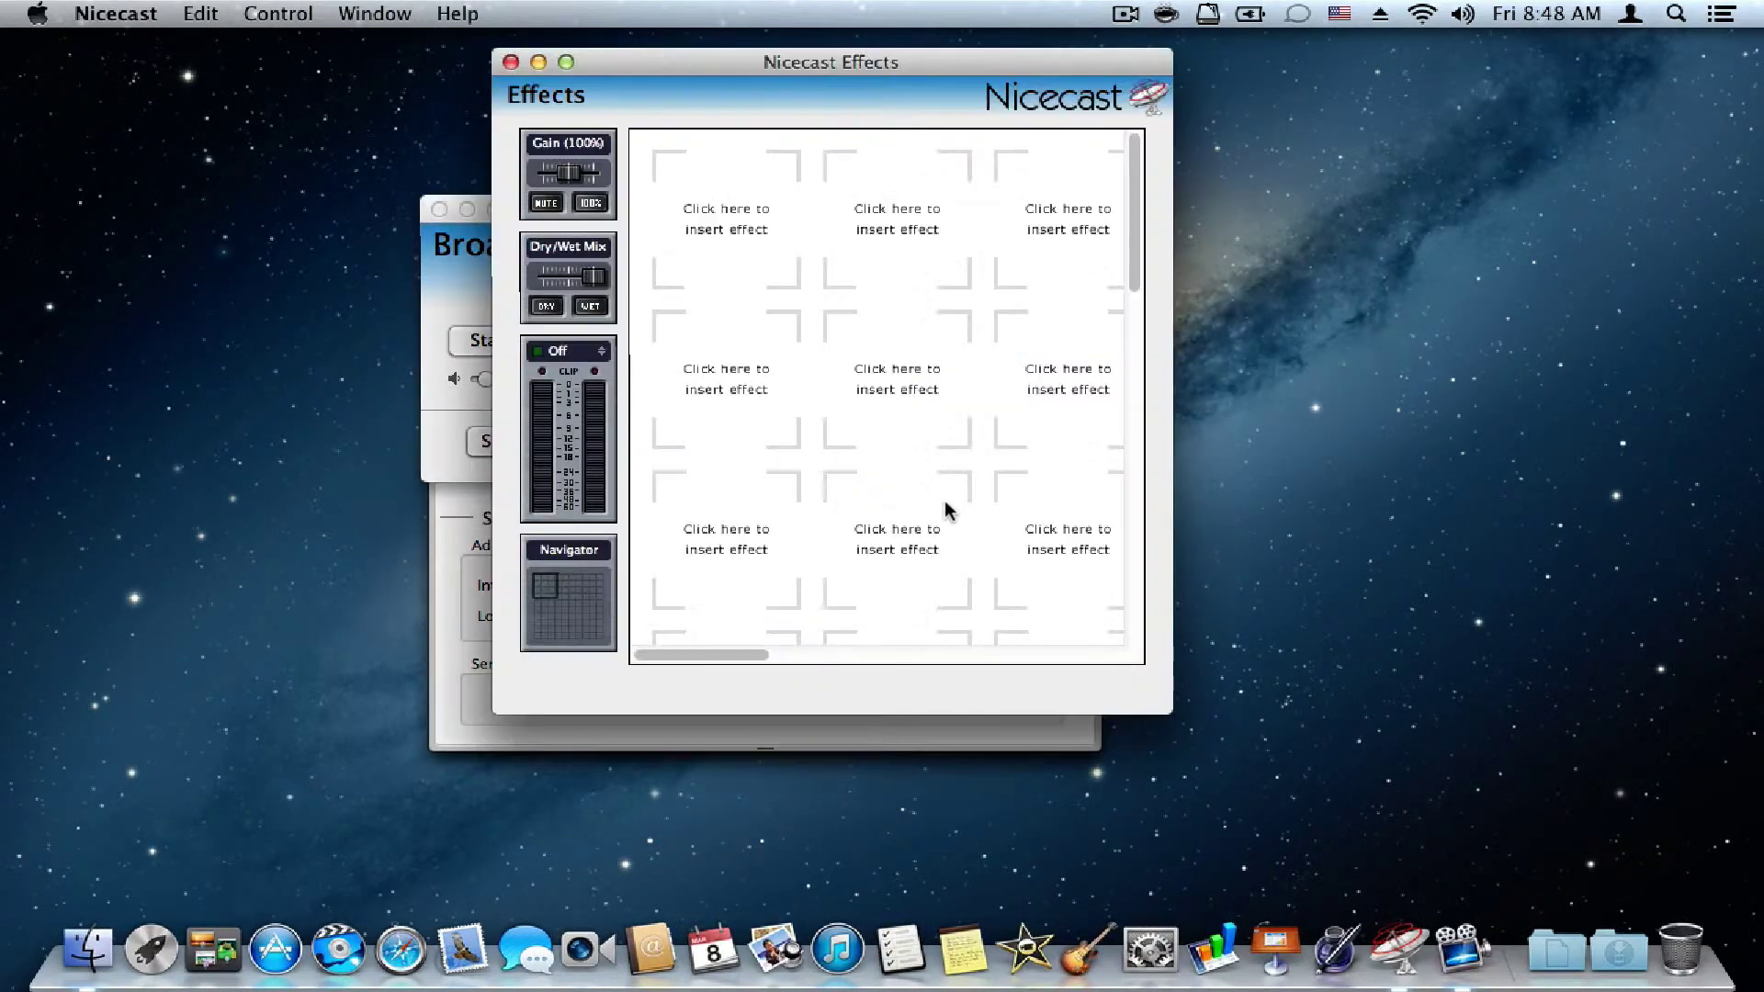
pyautogui.click(740, 230)
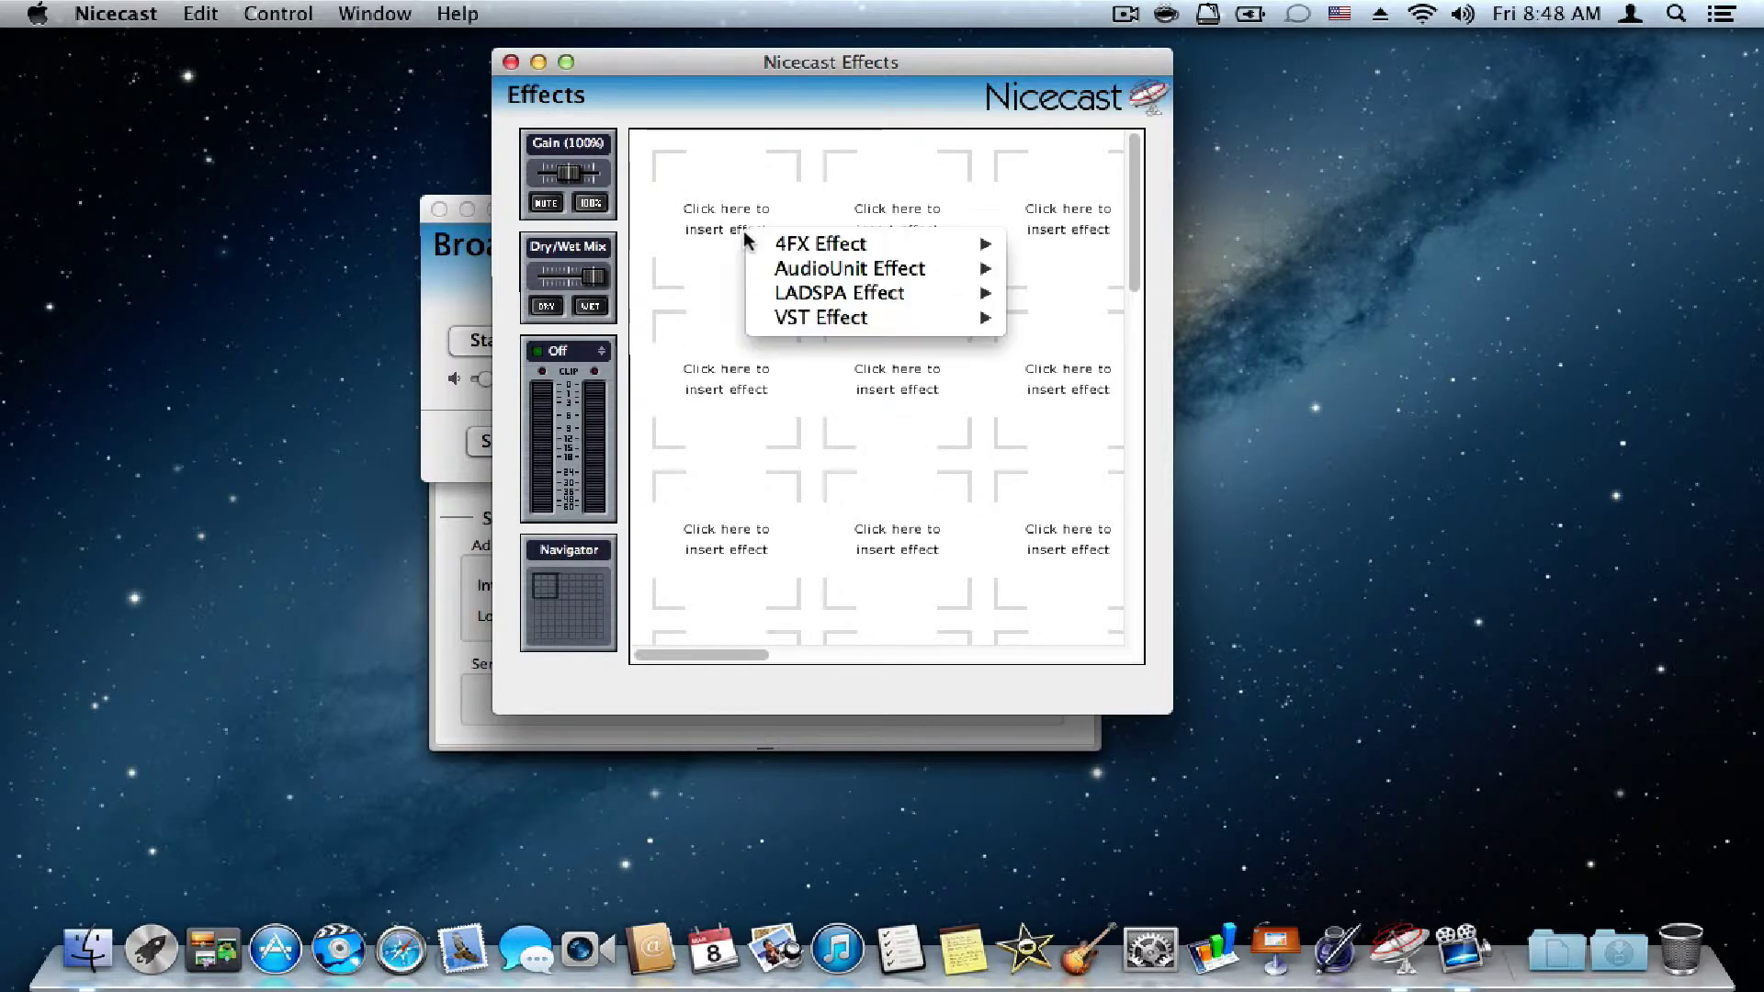
pyautogui.moveTo(751, 245)
pyautogui.click(691, 247)
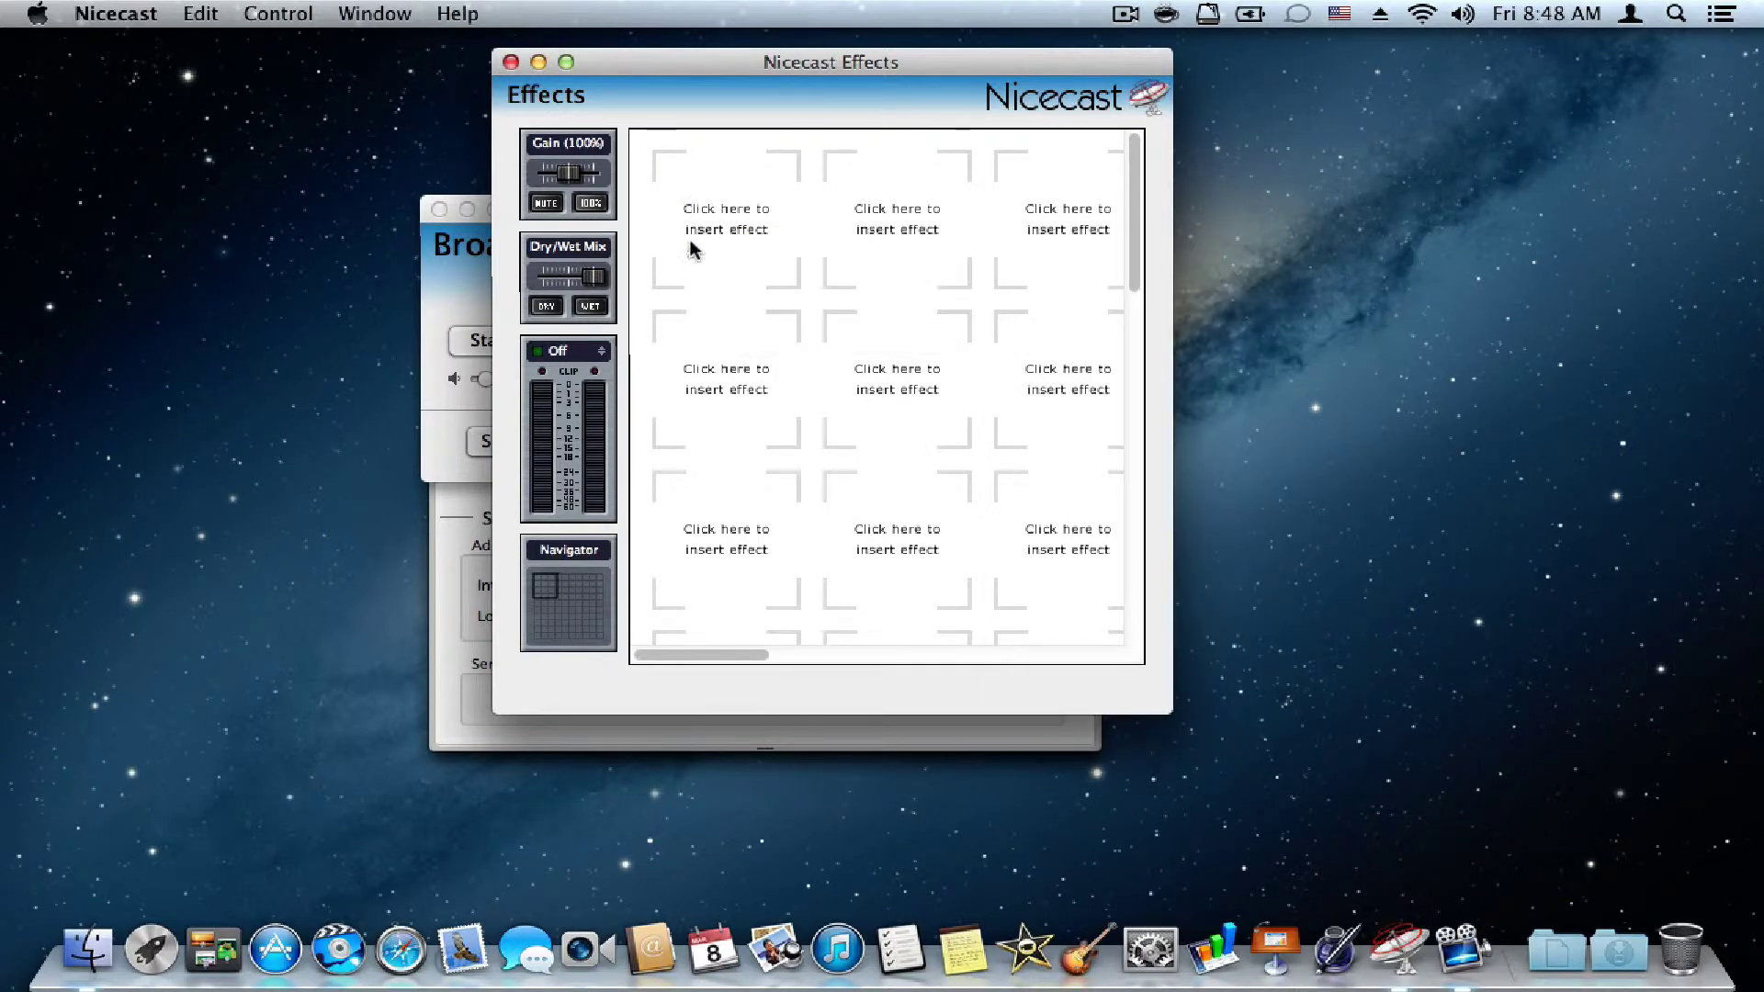
pyautogui.click(720, 203)
pyautogui.moveTo(873, 211)
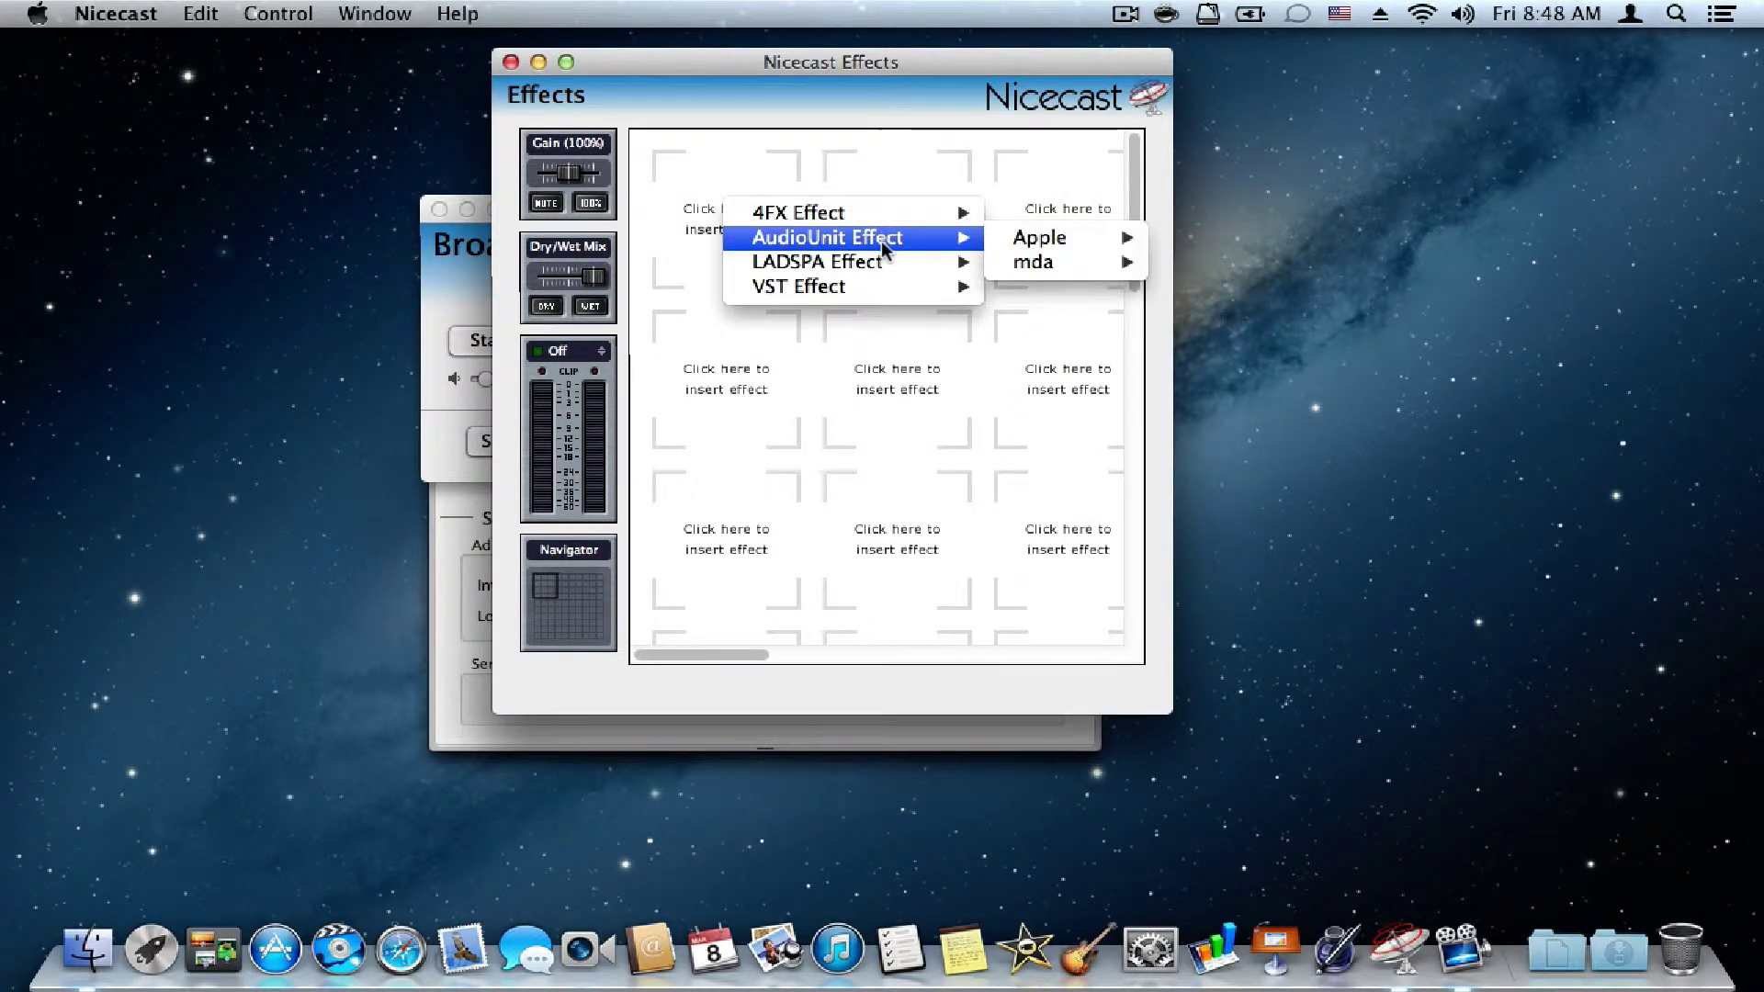
pyautogui.click(510, 62)
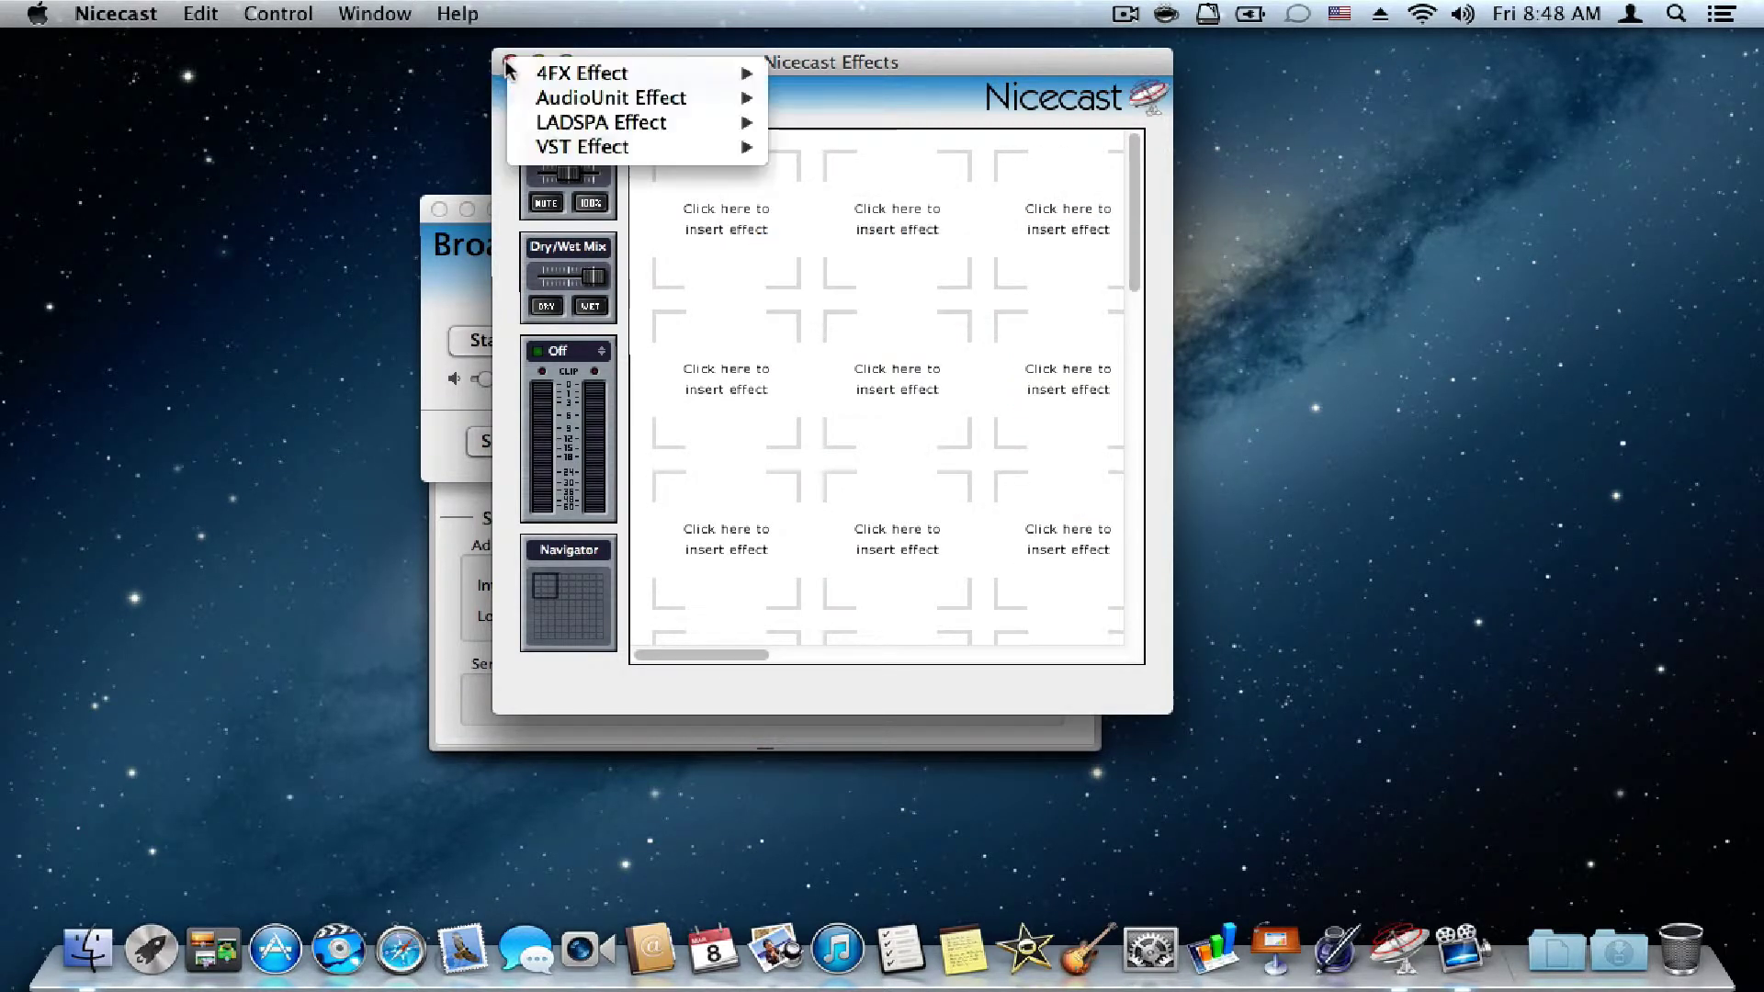
pyautogui.click(891, 61)
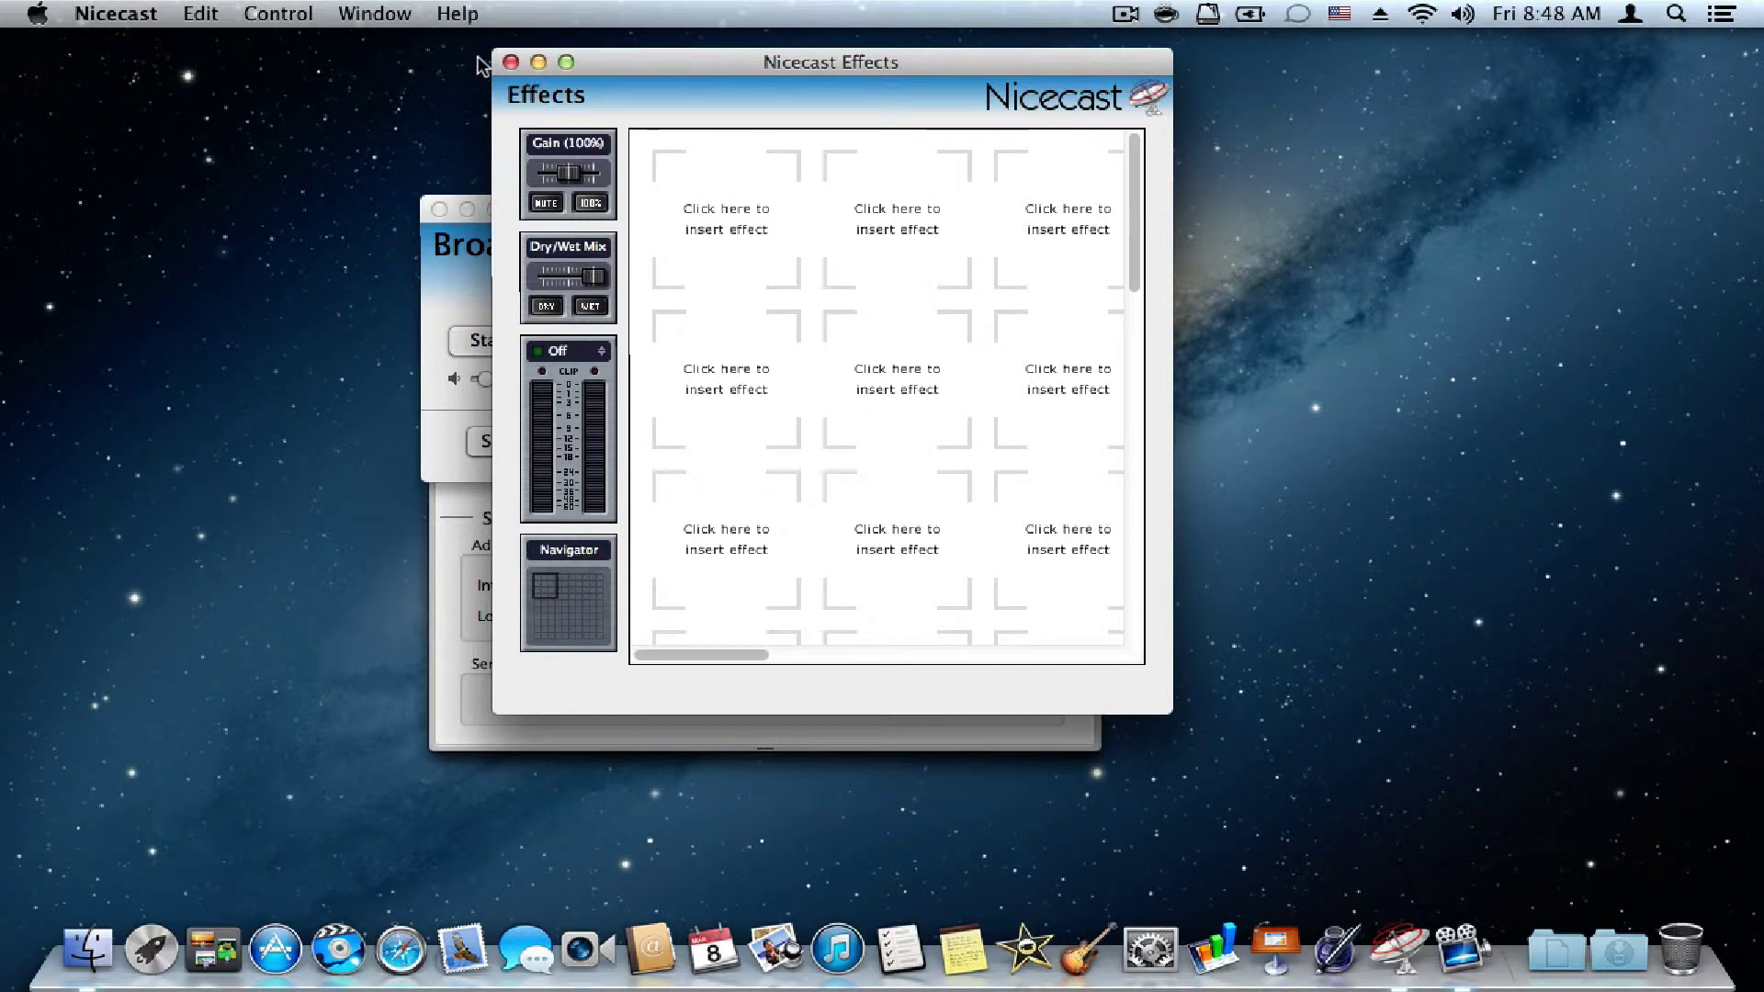
# Close Effects, step through the Quality, Titles, Info and Source panes, then launch Reflector from Launchpad.
pyautogui.click(511, 62)
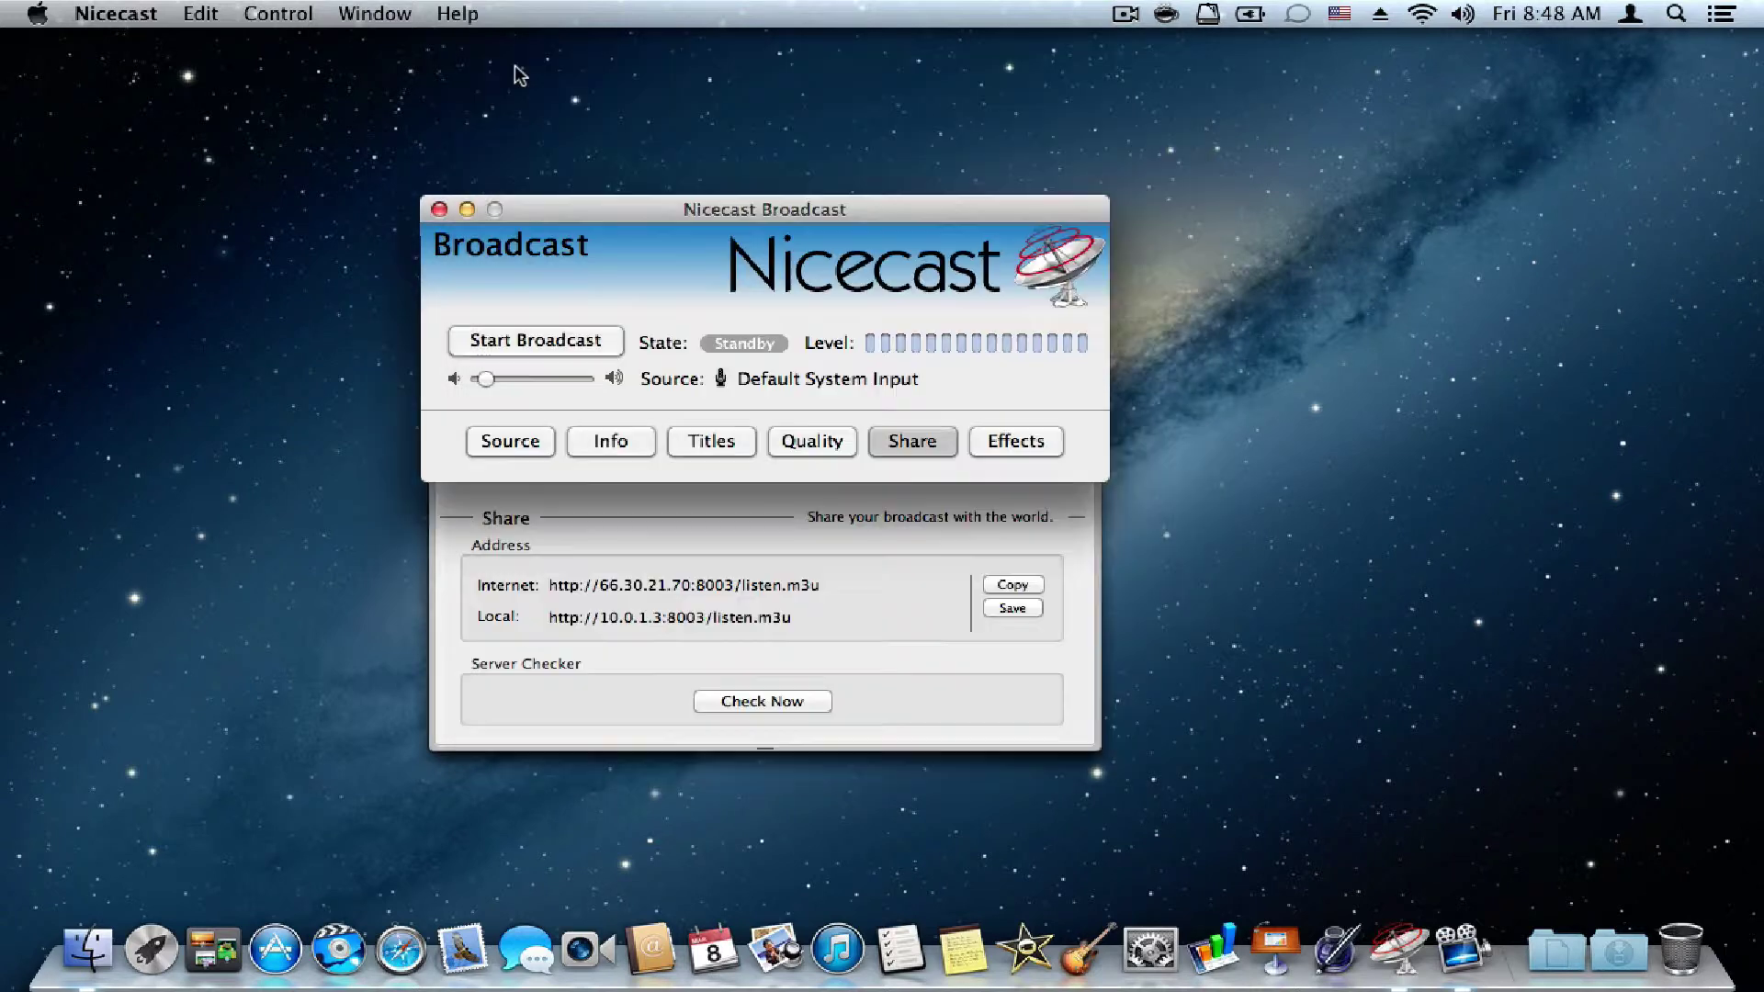
pyautogui.click(790, 443)
pyautogui.click(696, 439)
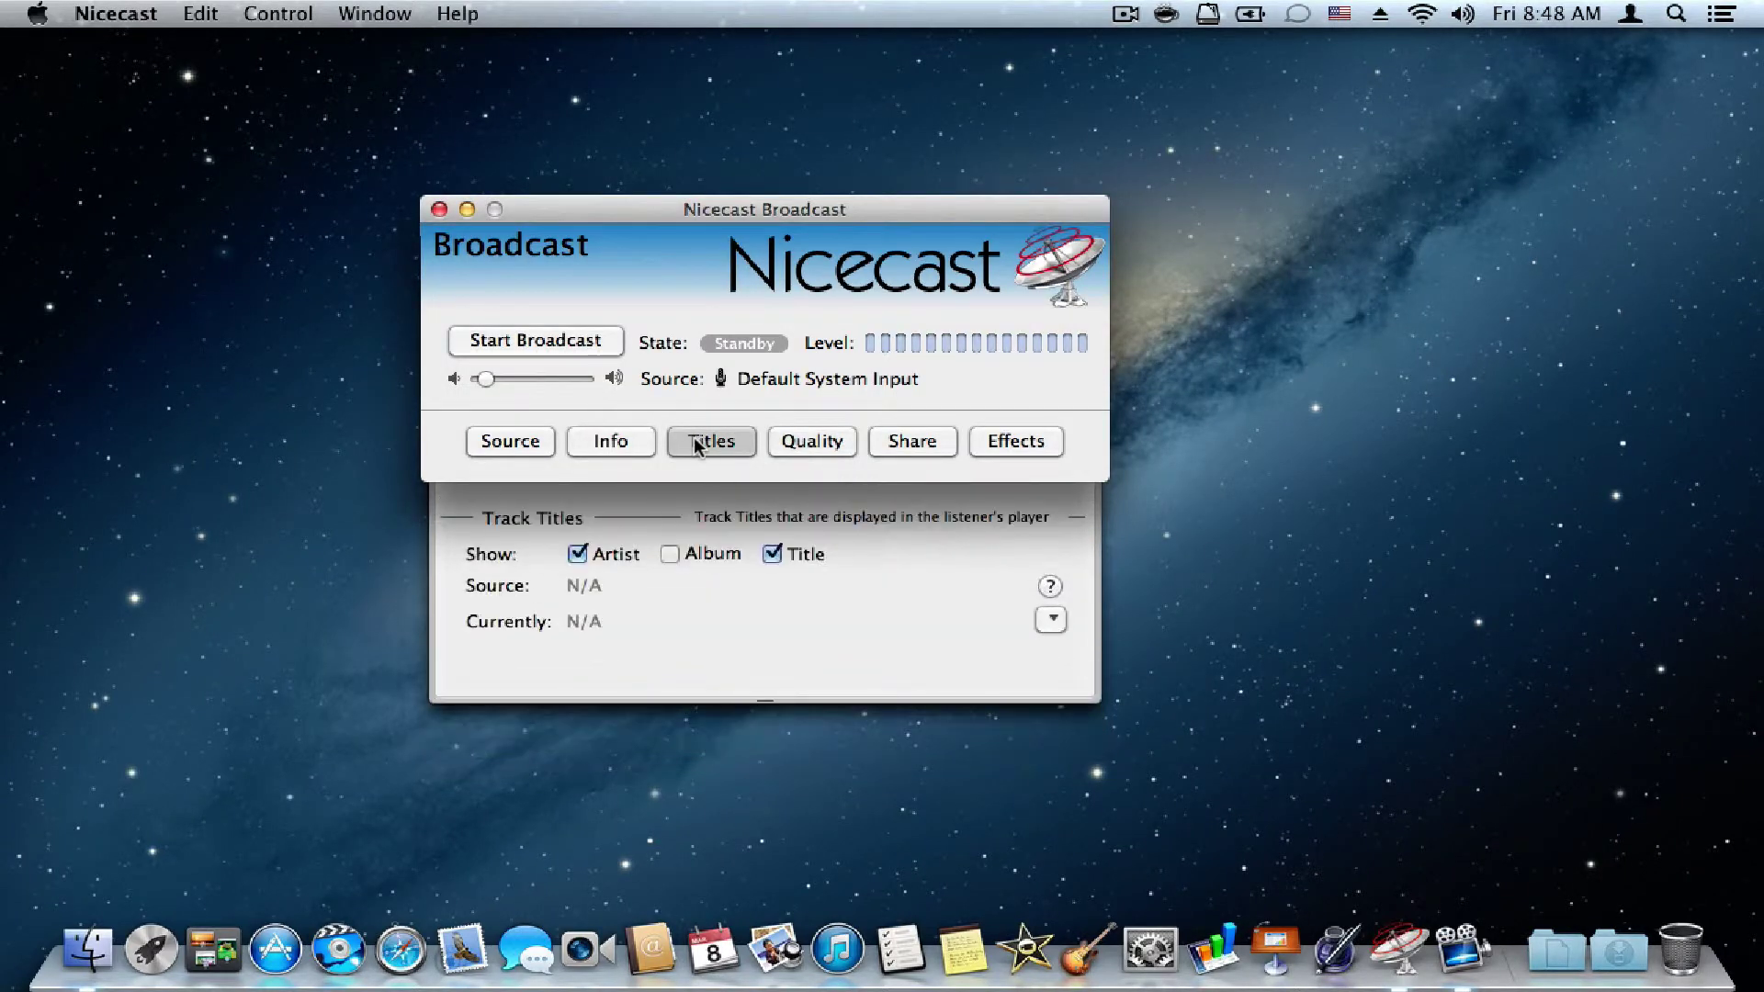
pyautogui.click(581, 447)
pyautogui.click(526, 443)
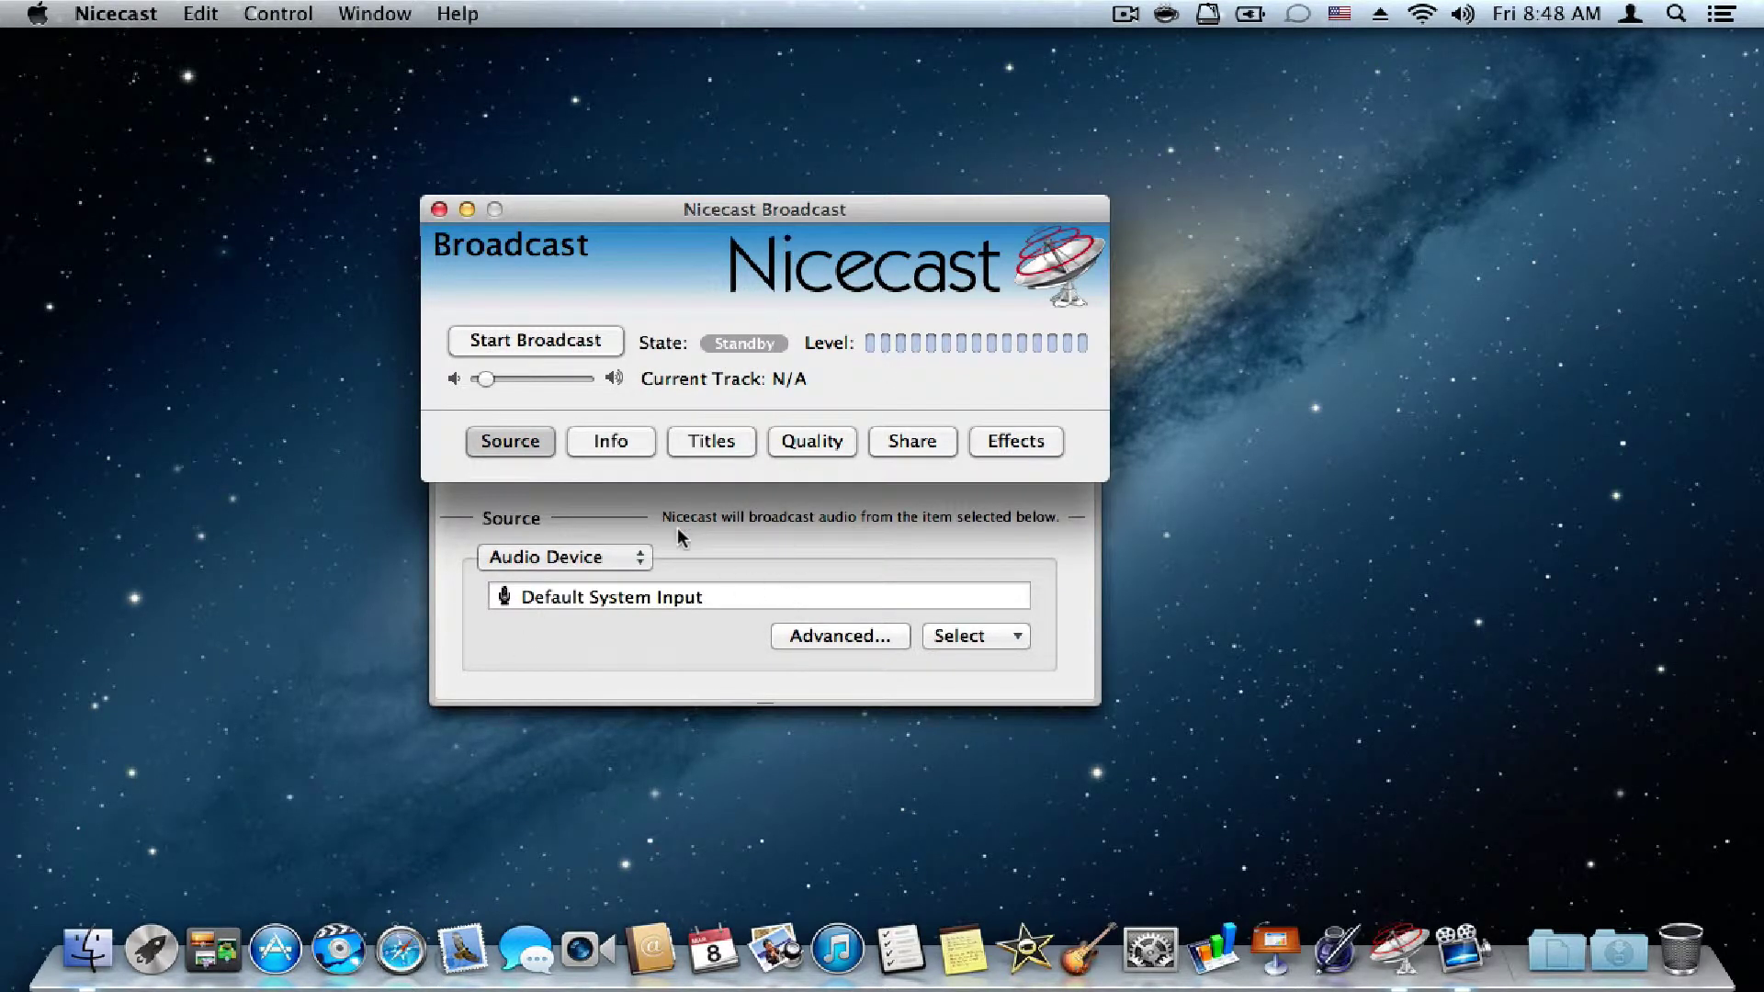
pyautogui.click(151, 948)
pyautogui.click(1084, 757)
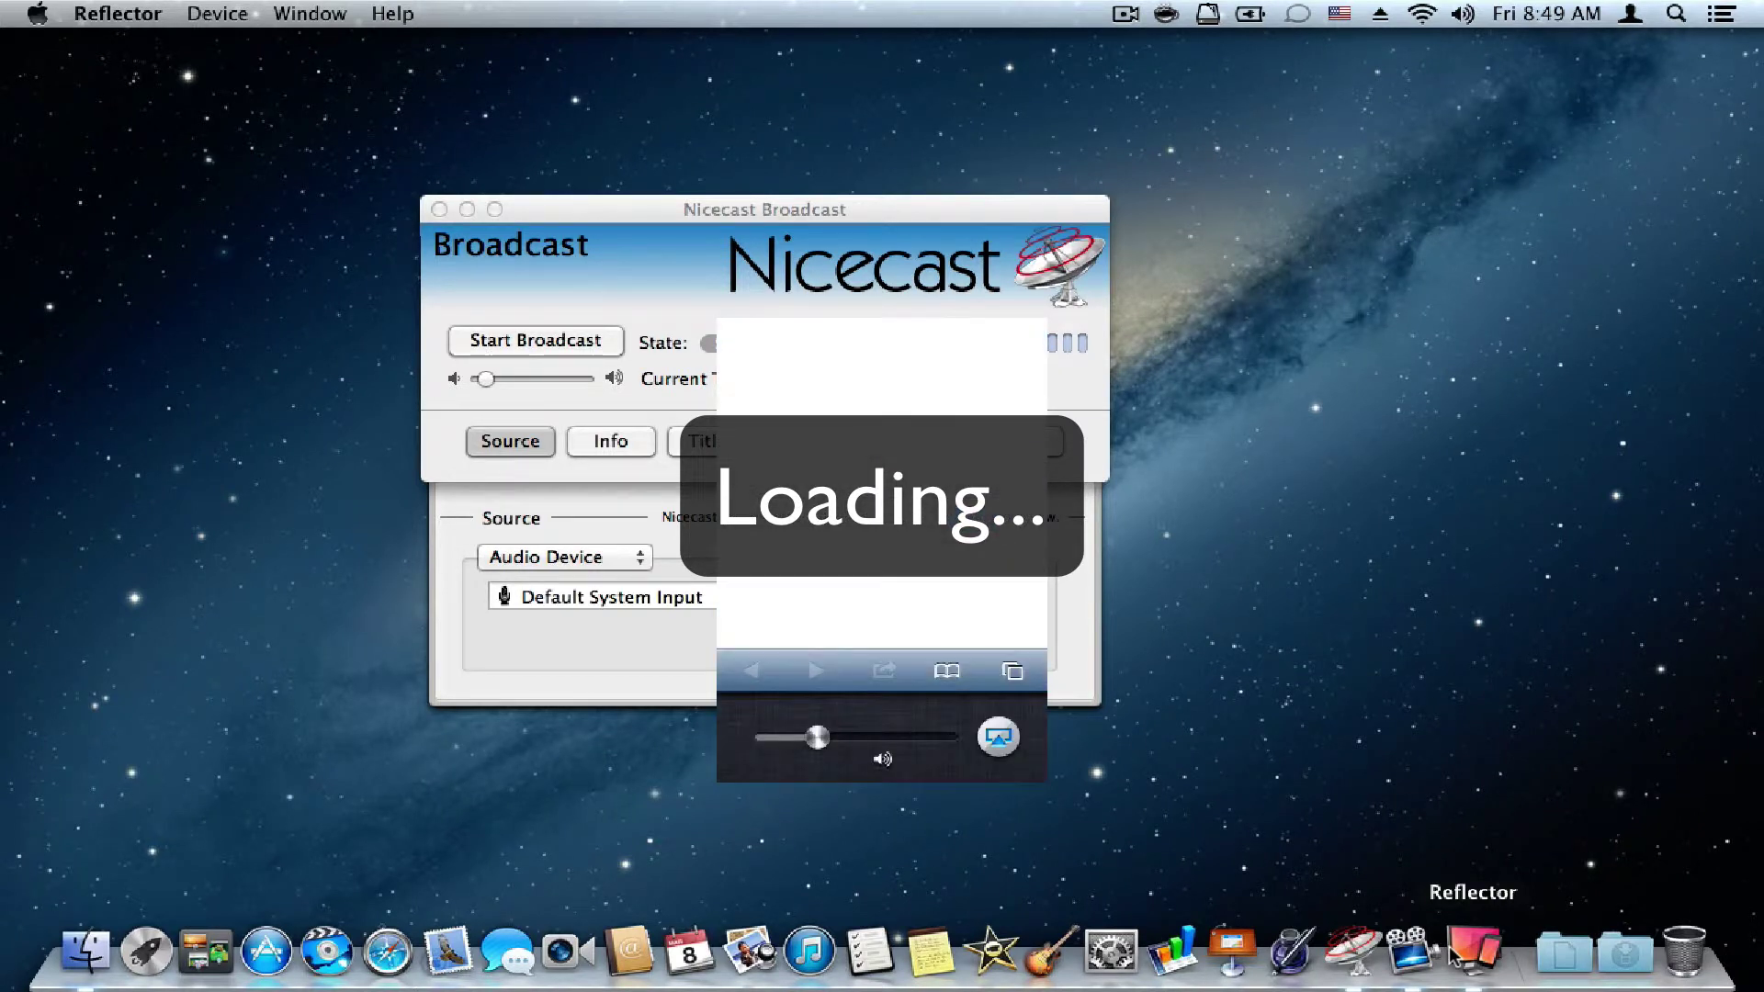
# Move the iPhone mirror right of Nicecast and select the Internet stream address under Share.
pyautogui.moveTo(930, 381); pyautogui.dragTo(1441, 274)
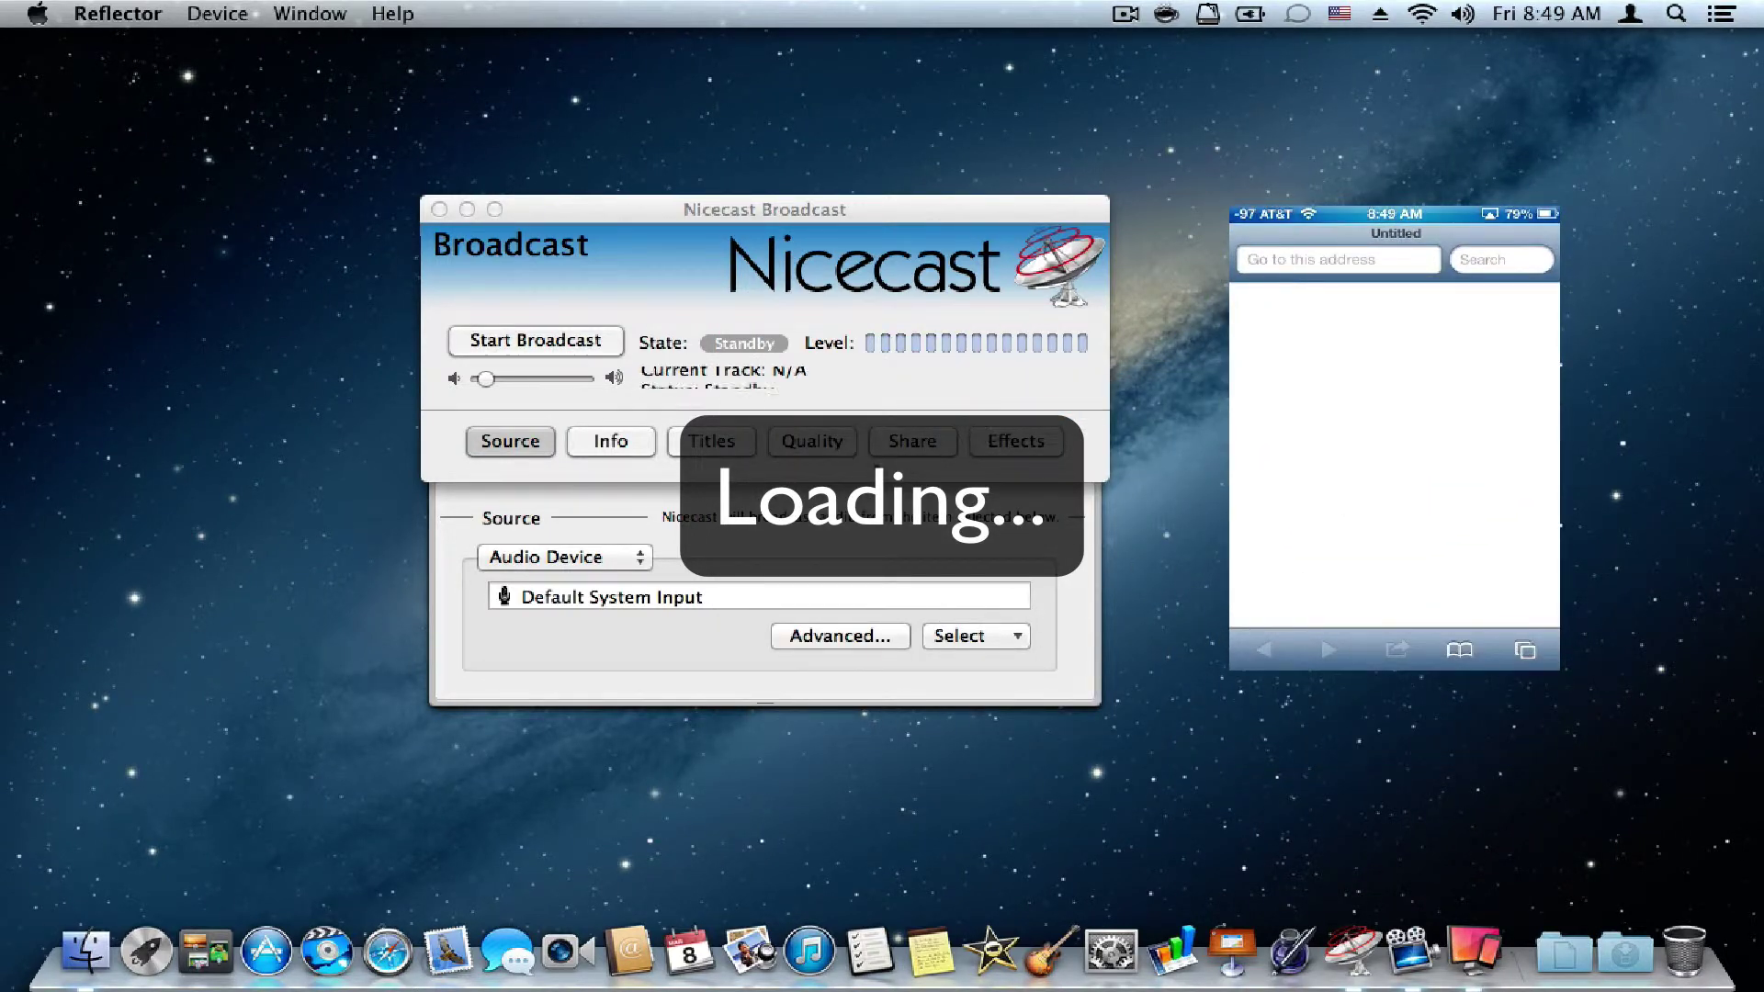
pyautogui.click(910, 441)
pyautogui.moveTo(855, 588); pyautogui.dragTo(547, 586)
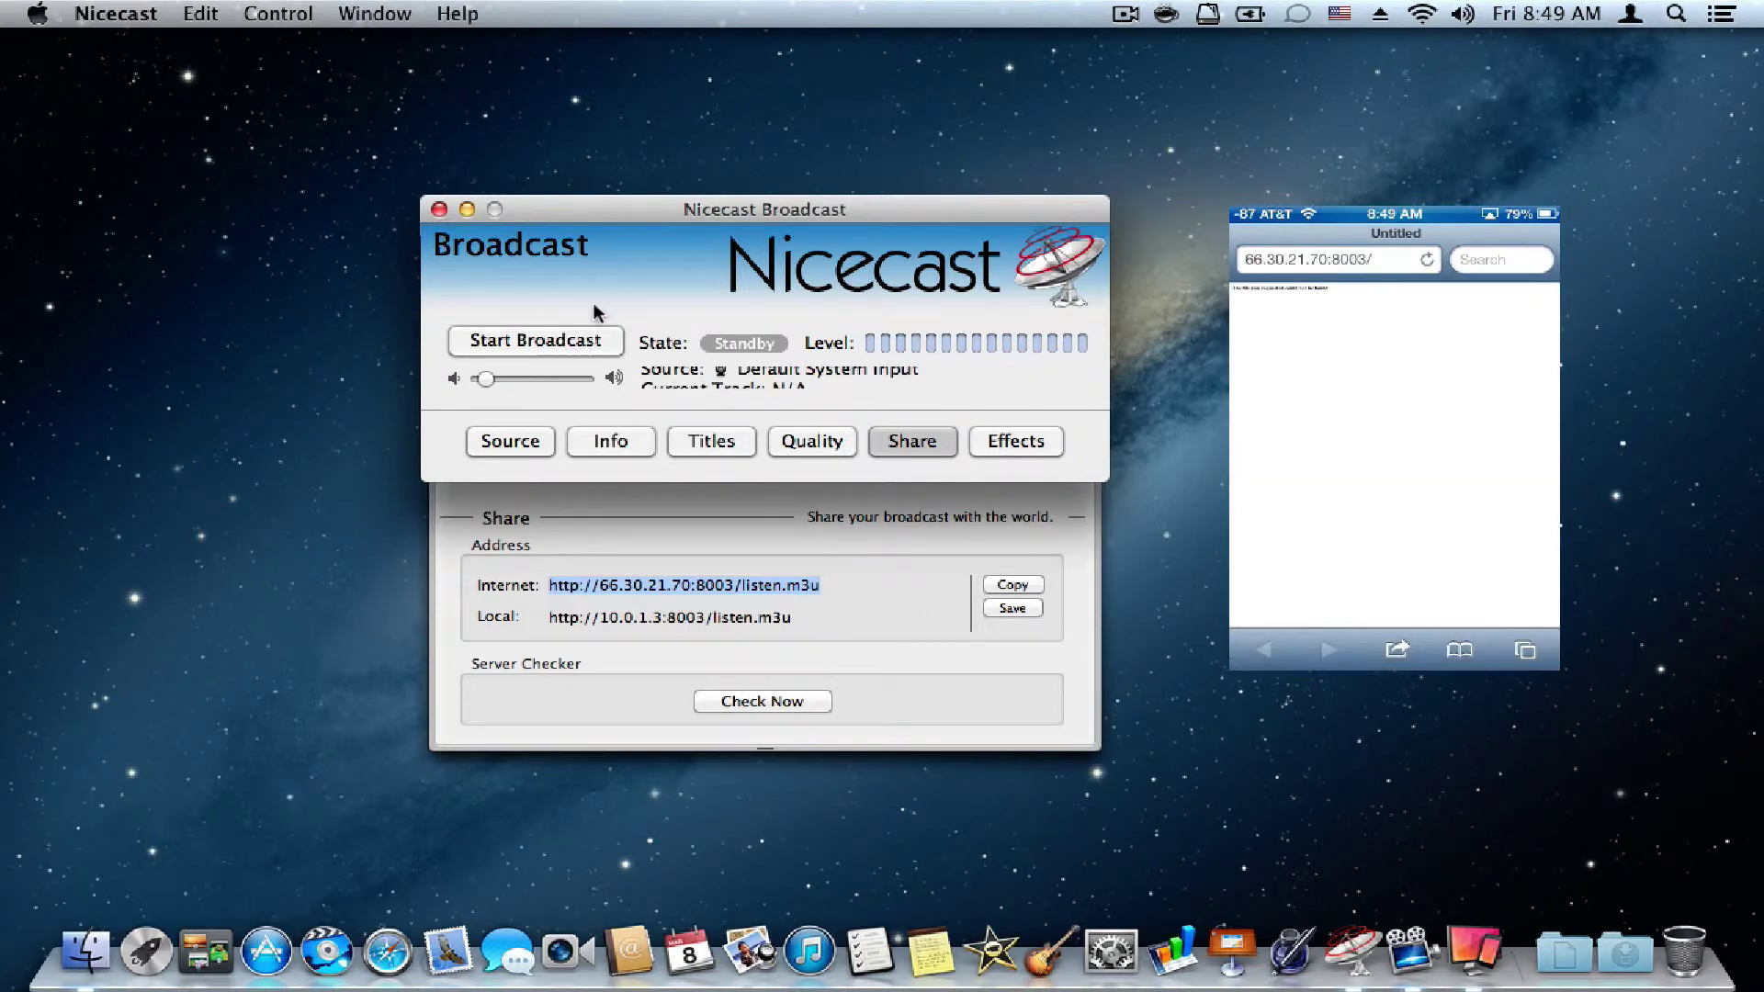
# Put the broadcast On Air, check the iPhone mirror, then stop it despite connected listeners.
pyautogui.click(537, 340)
pyautogui.click(1395, 265)
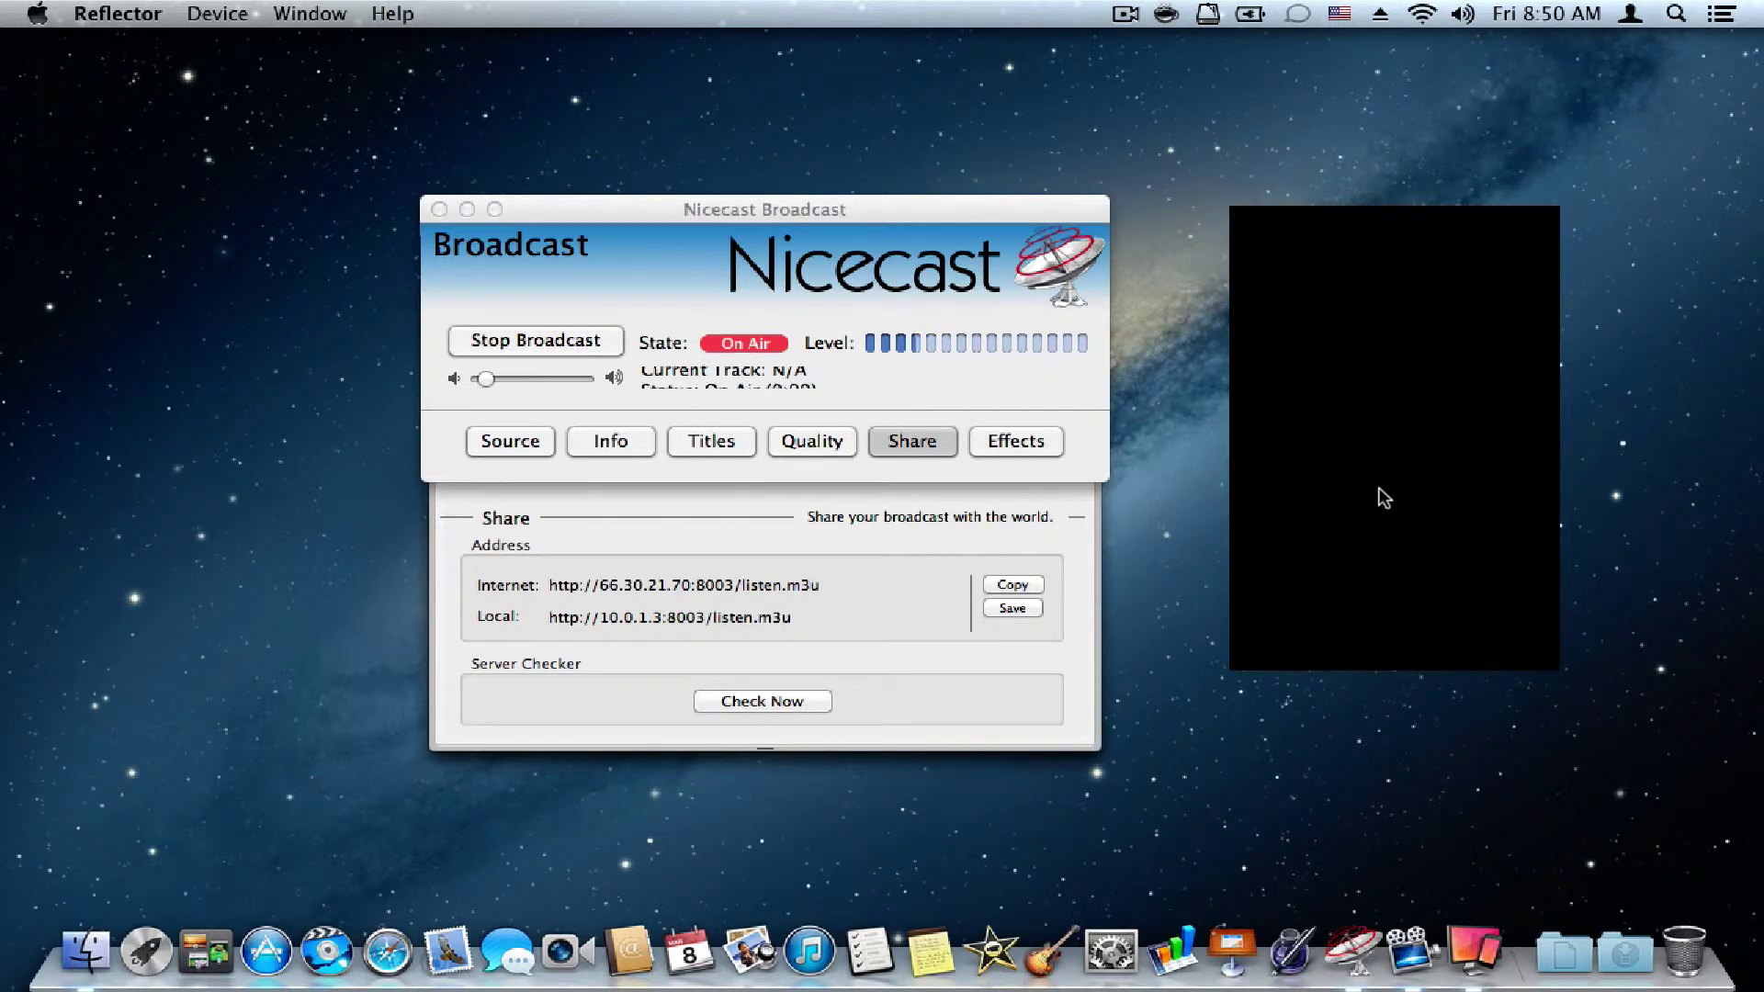
pyautogui.click(531, 340)
pyautogui.click(531, 339)
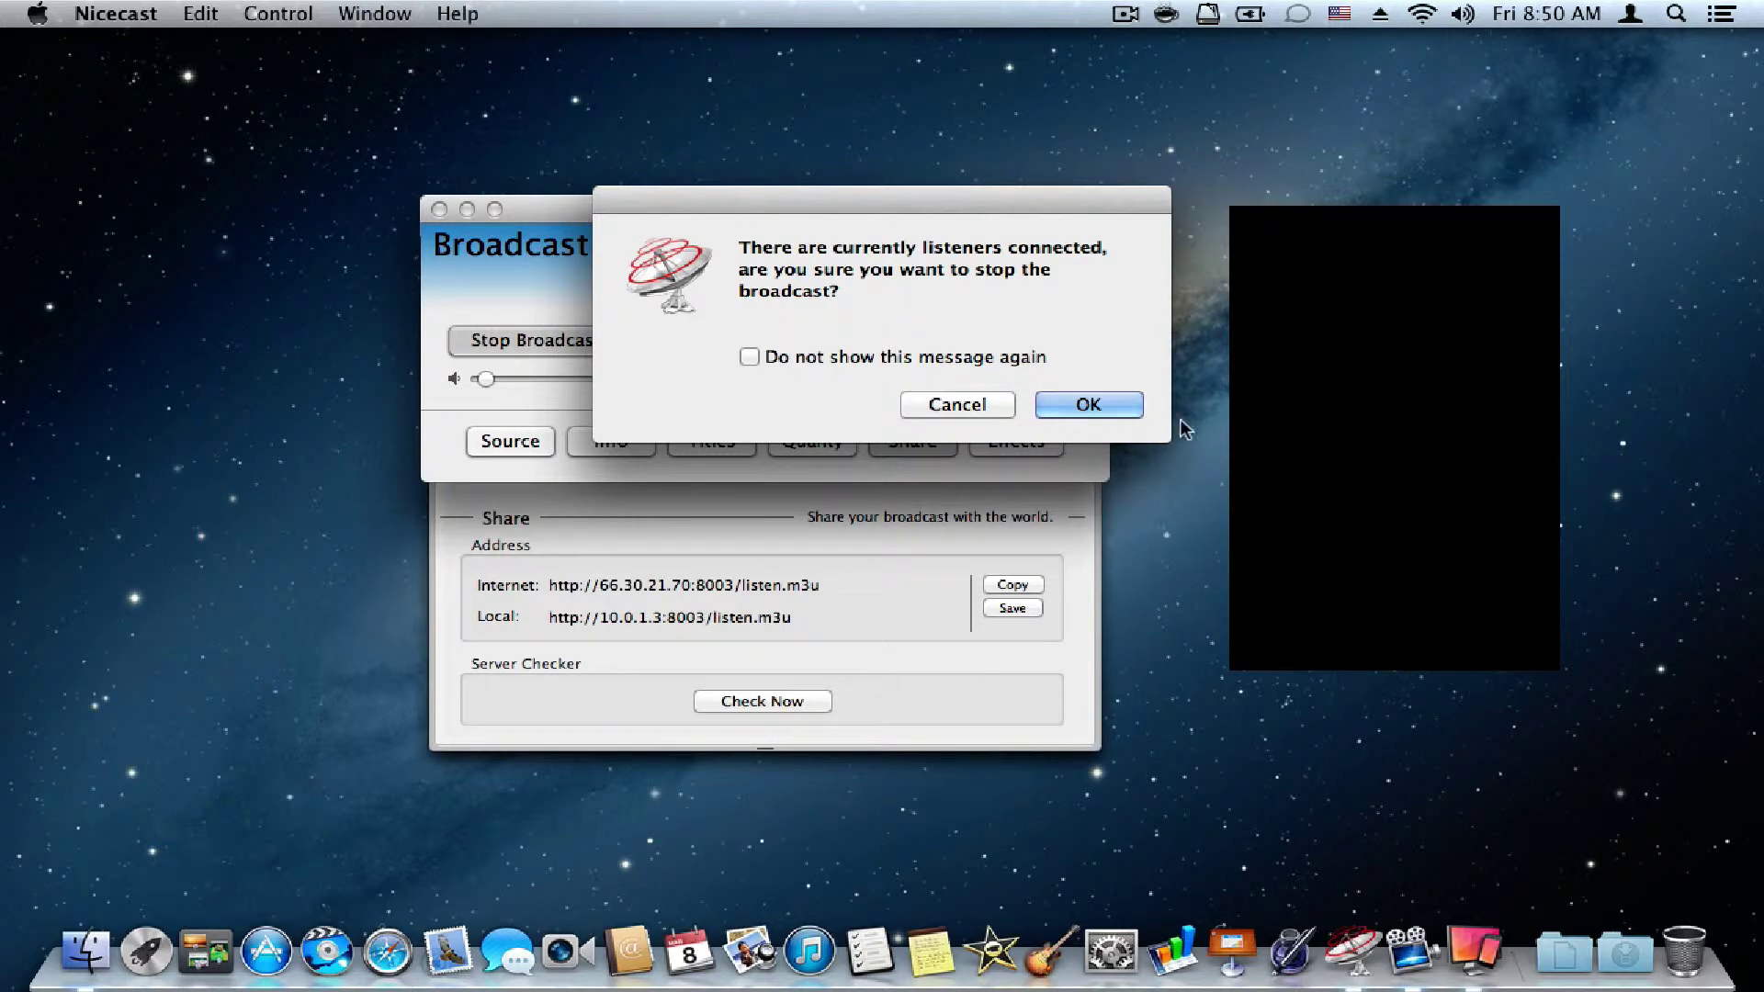
pyautogui.click(1093, 405)
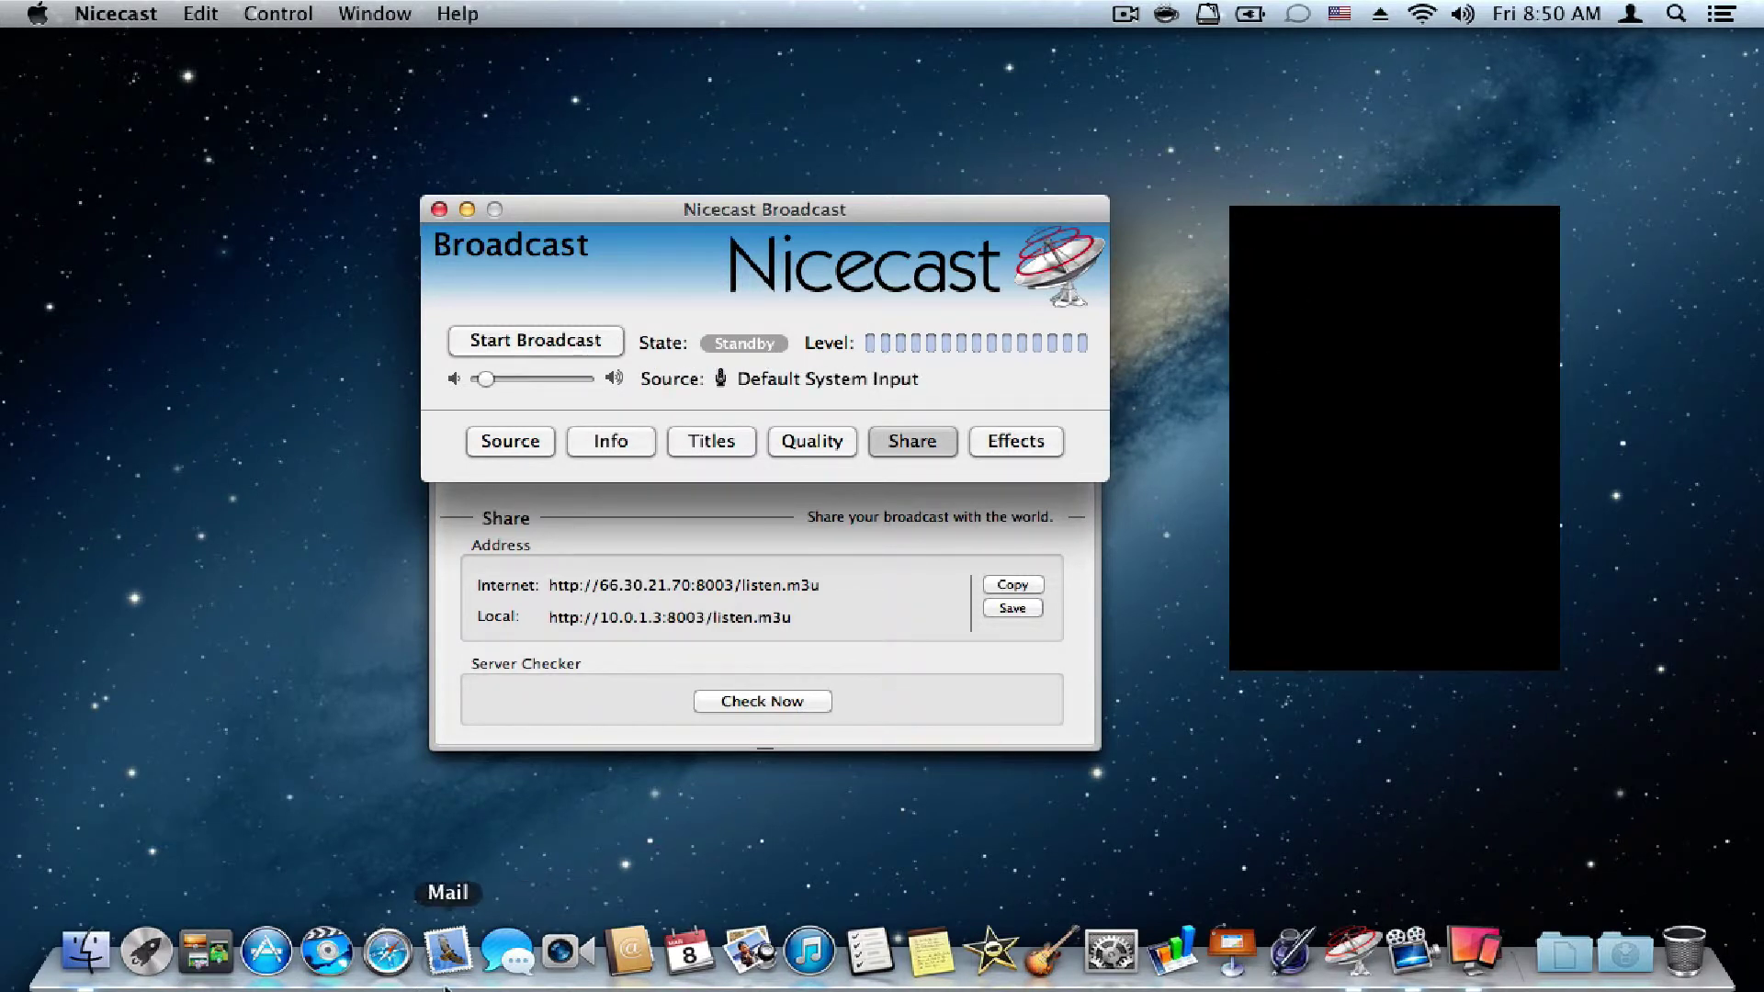
# Launch Safari from the Dock and load rogueamoeba.com.
pyautogui.rightClick(402, 963)
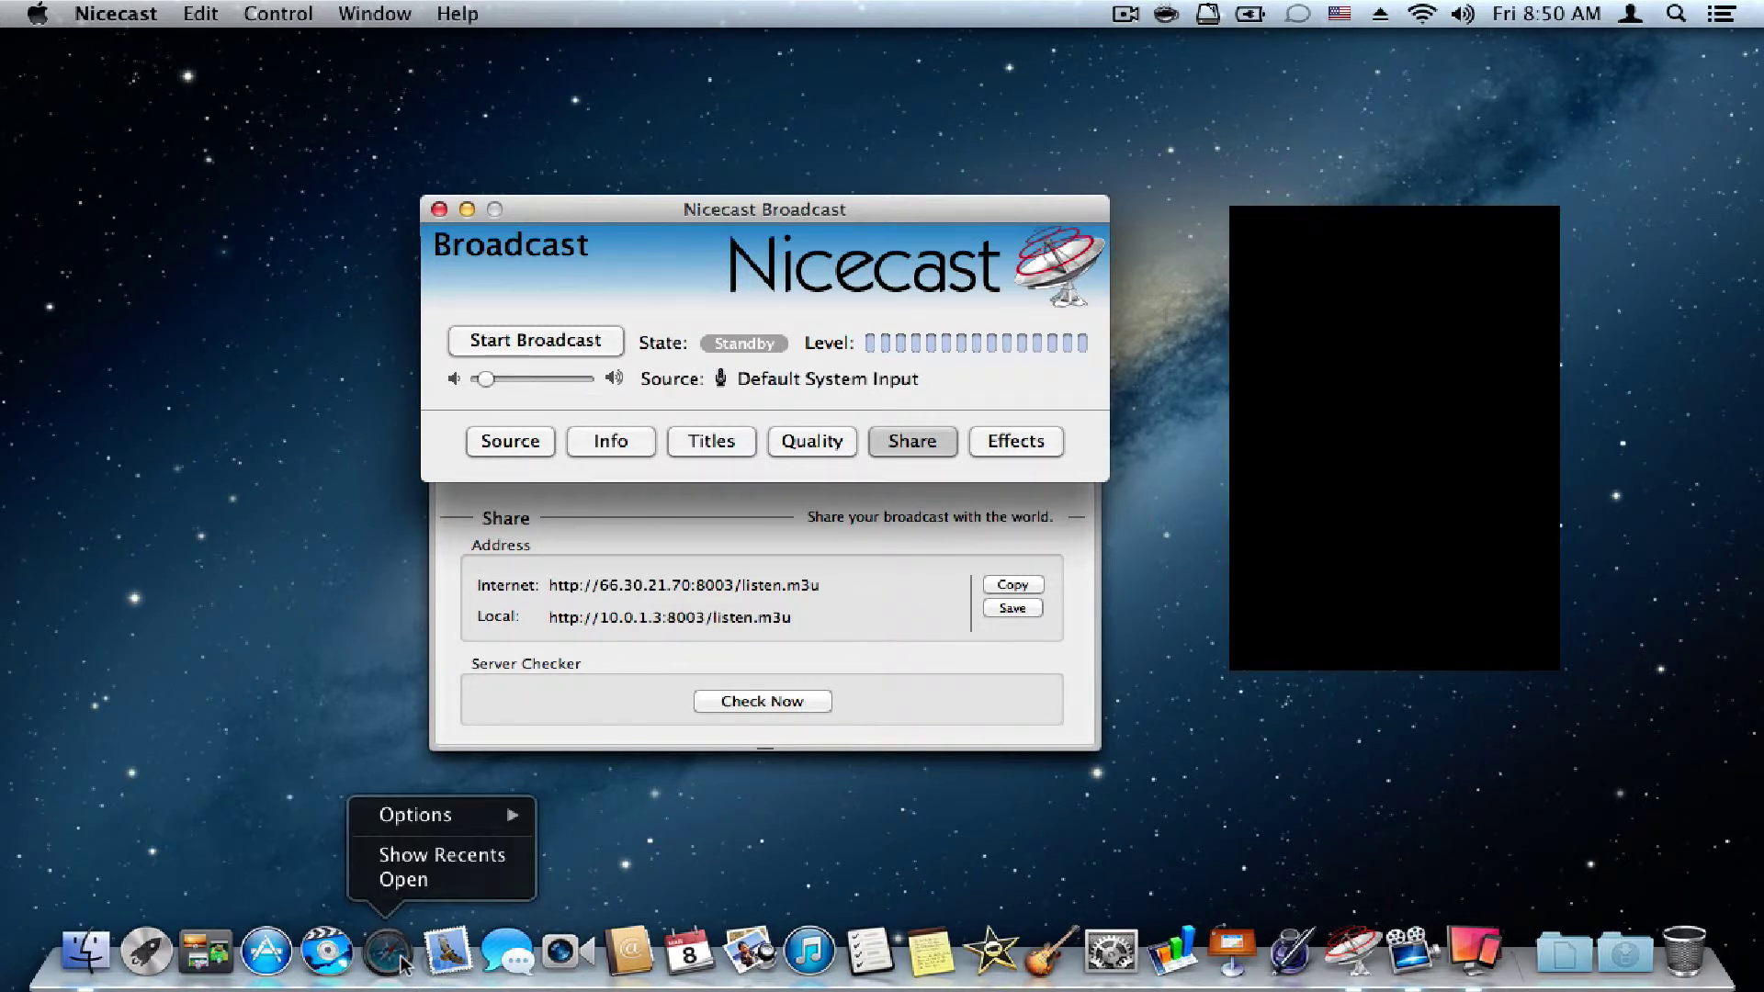
pyautogui.click(400, 880)
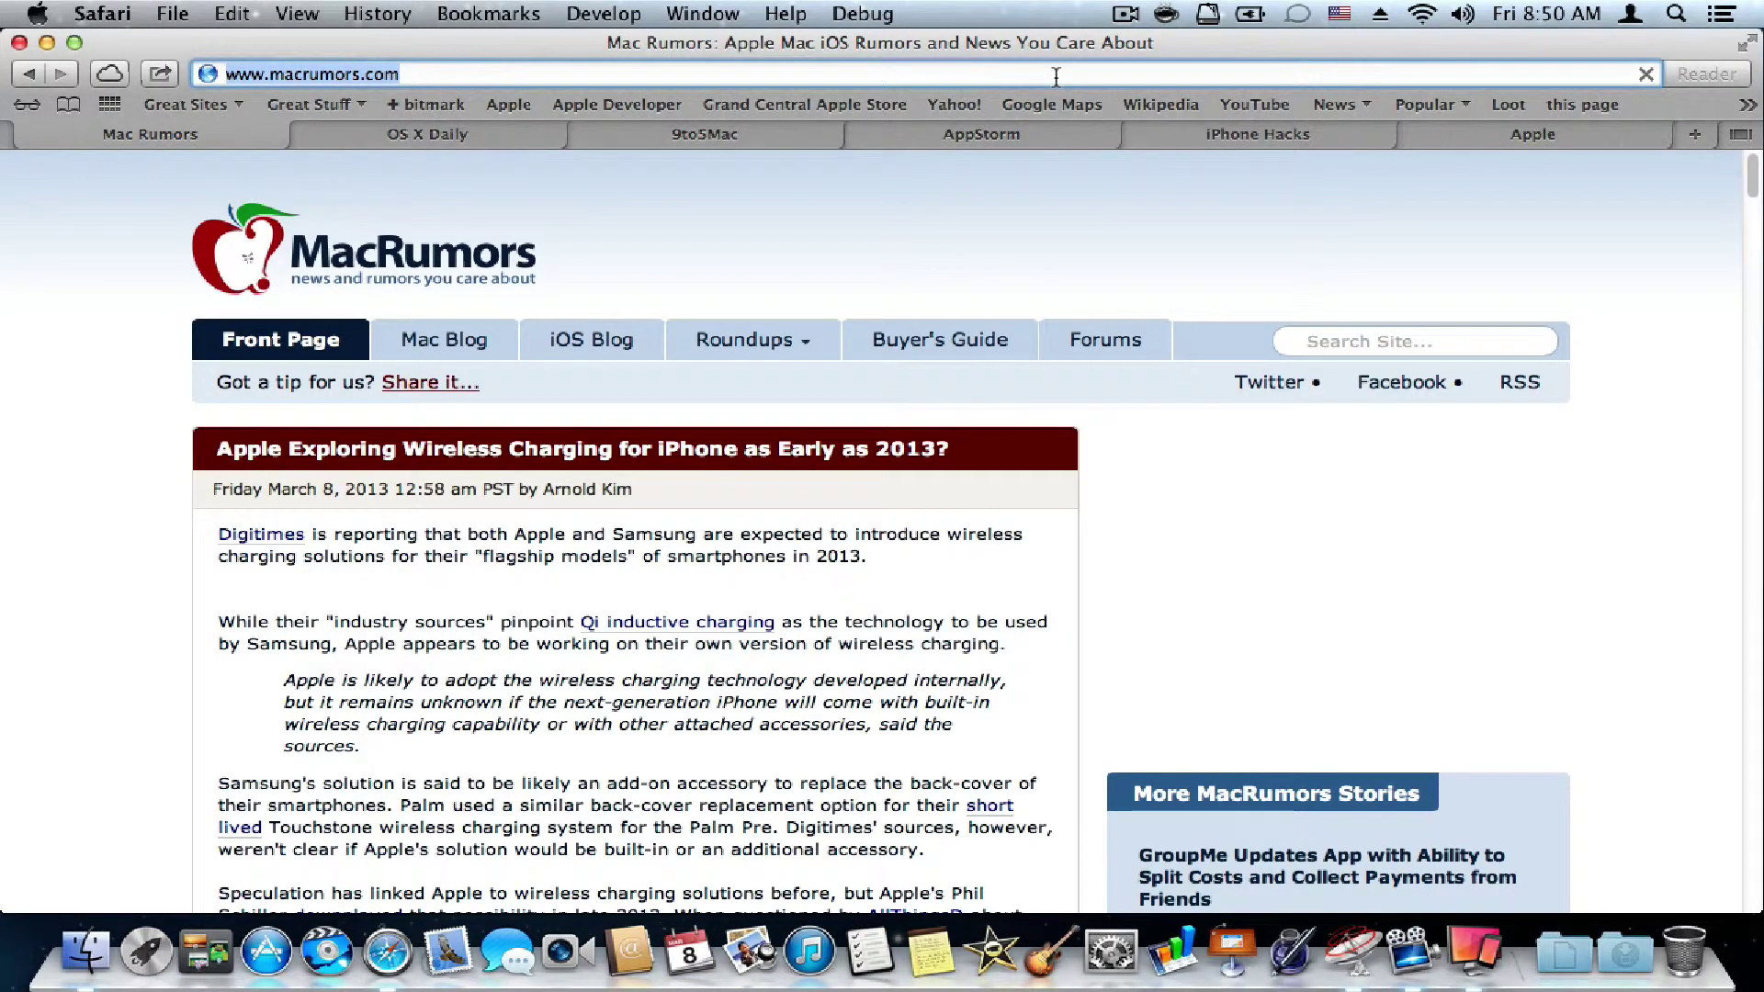
pyautogui.write('ROGU')
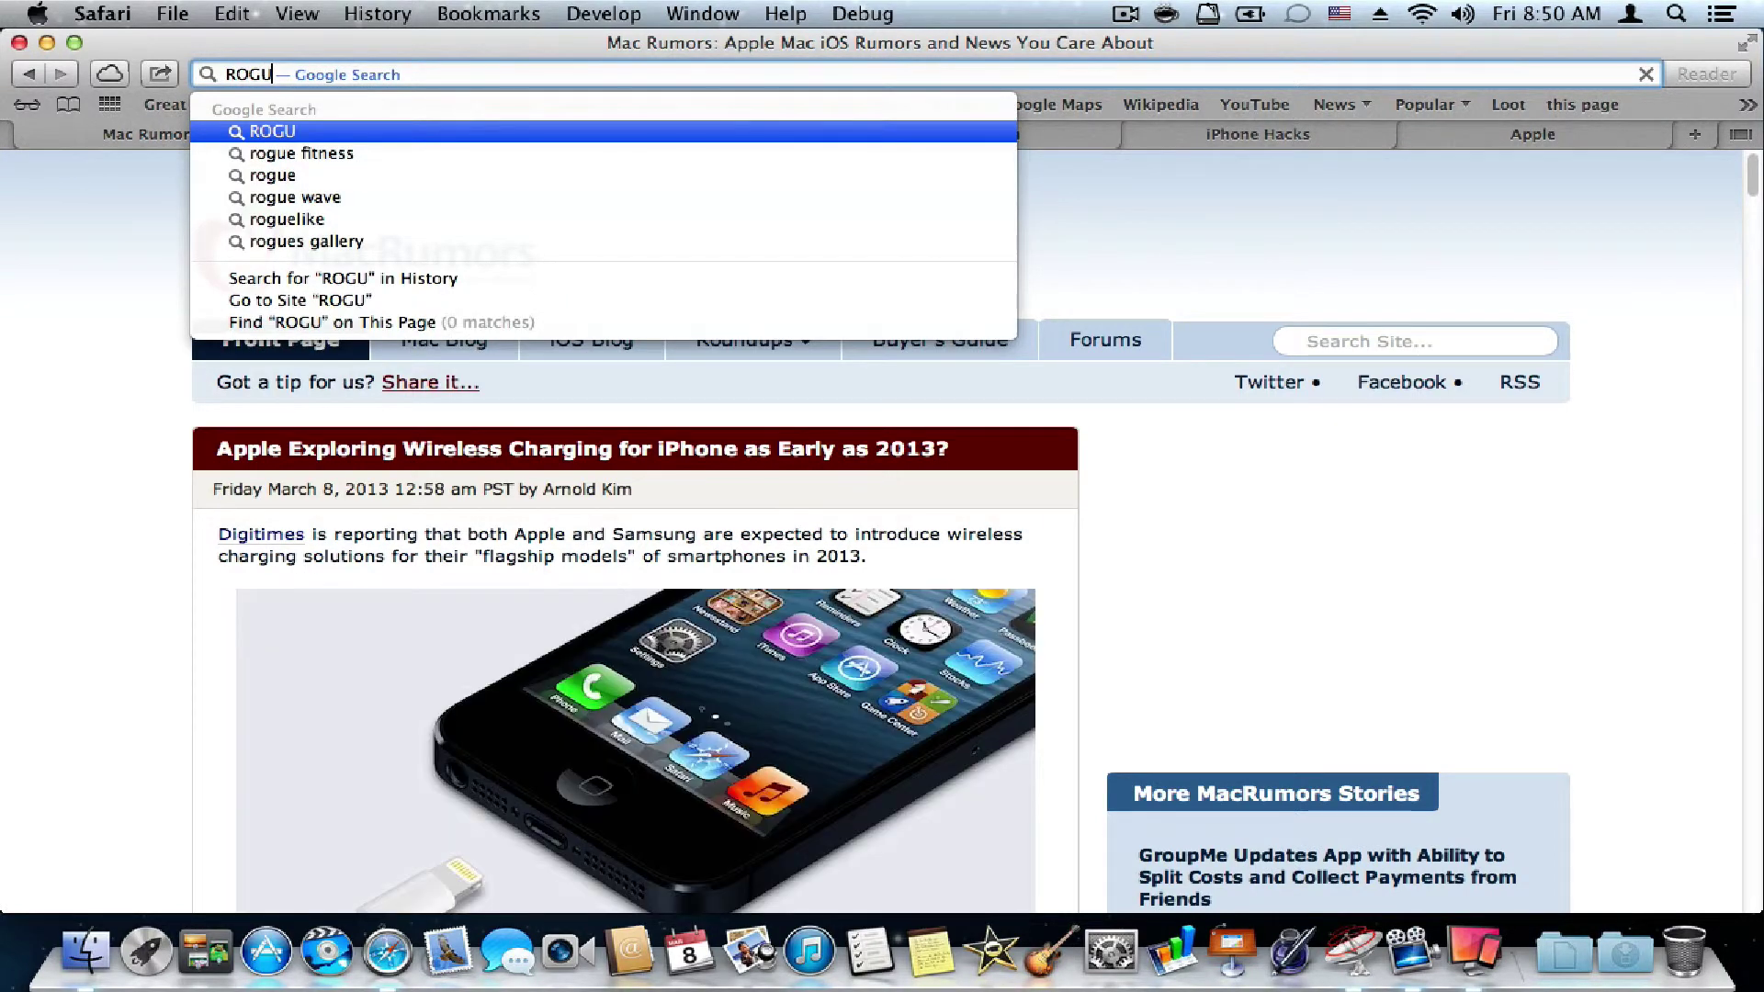
pyautogui.press('BackSpace')
pyautogui.press('BackSpace')
pyautogui.press('BackSpace')
pyautogui.press('BackSpace')
pyautogui.write('r')
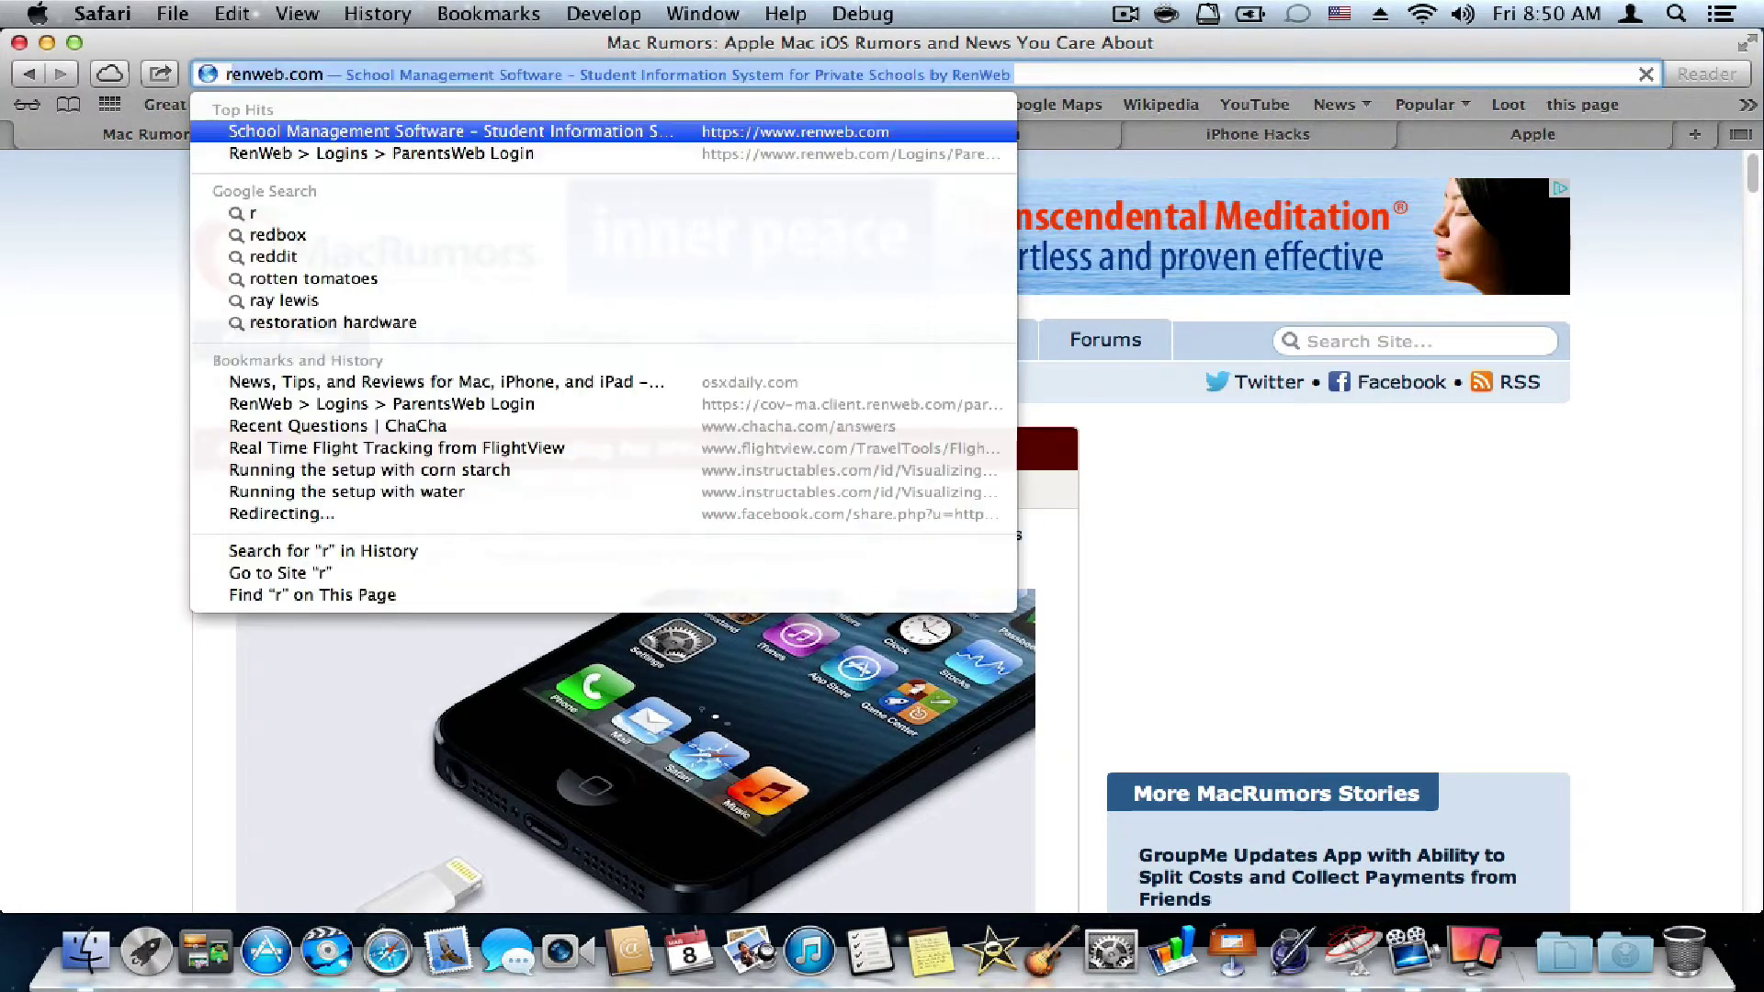
pyautogui.write('oguea')
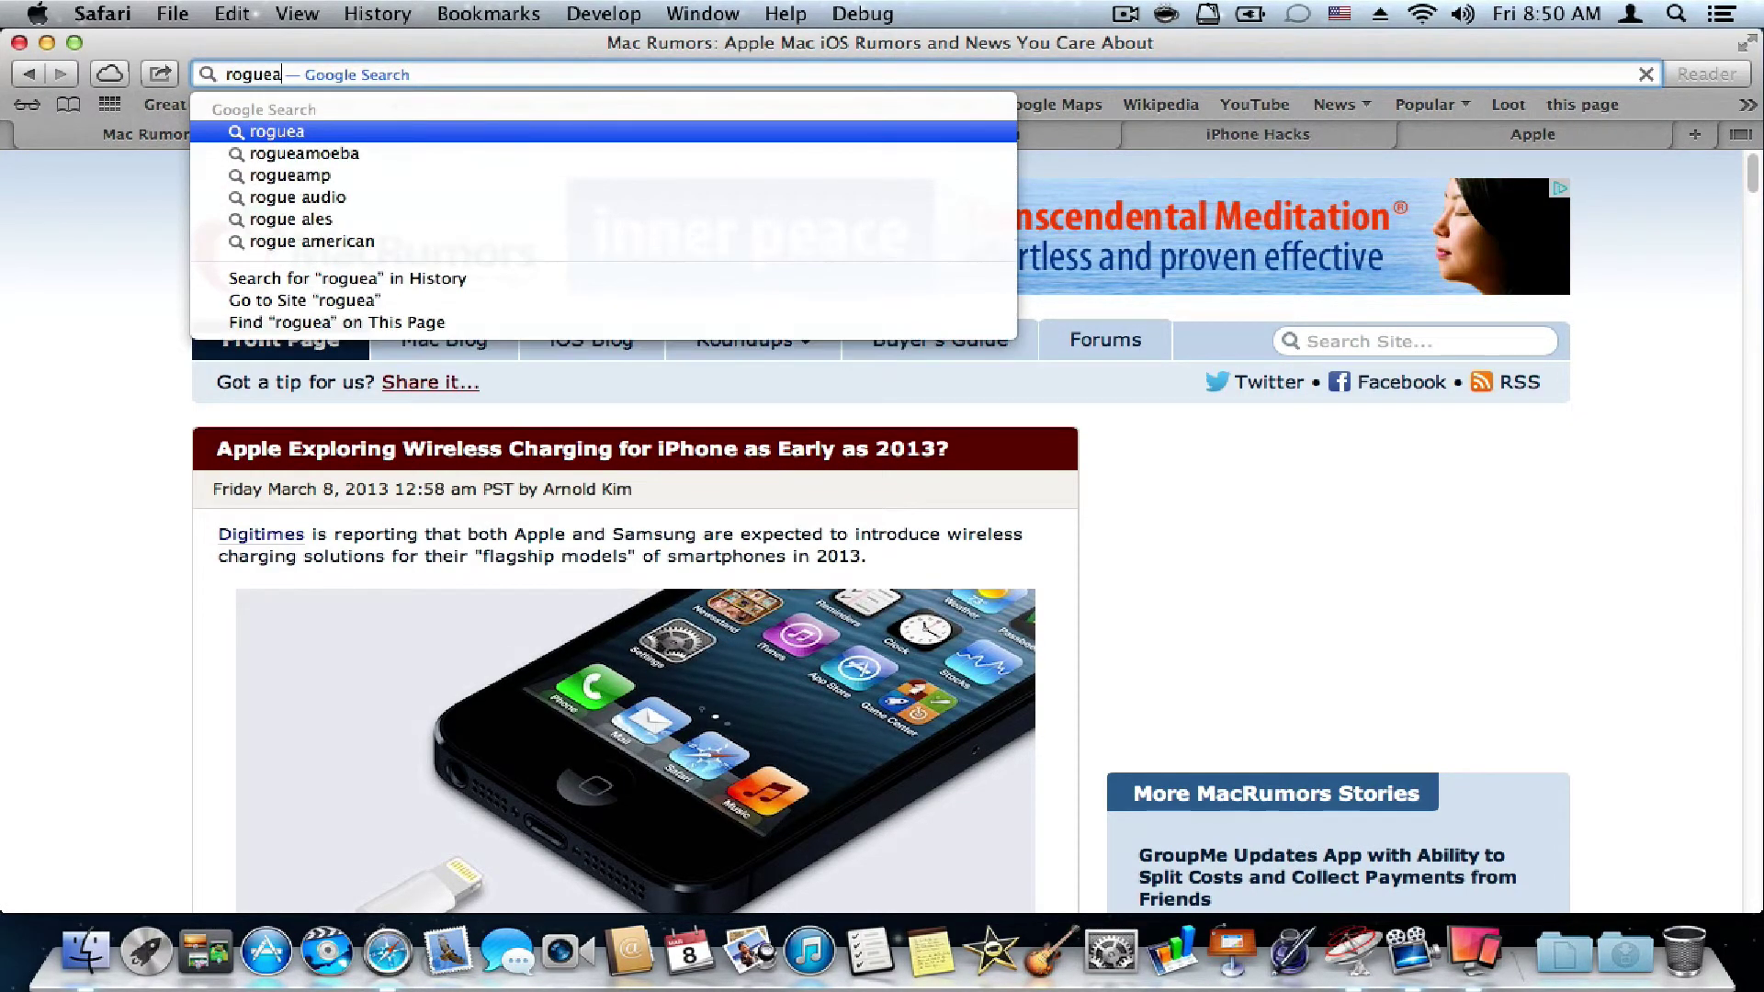
pyautogui.write('moeba.com')
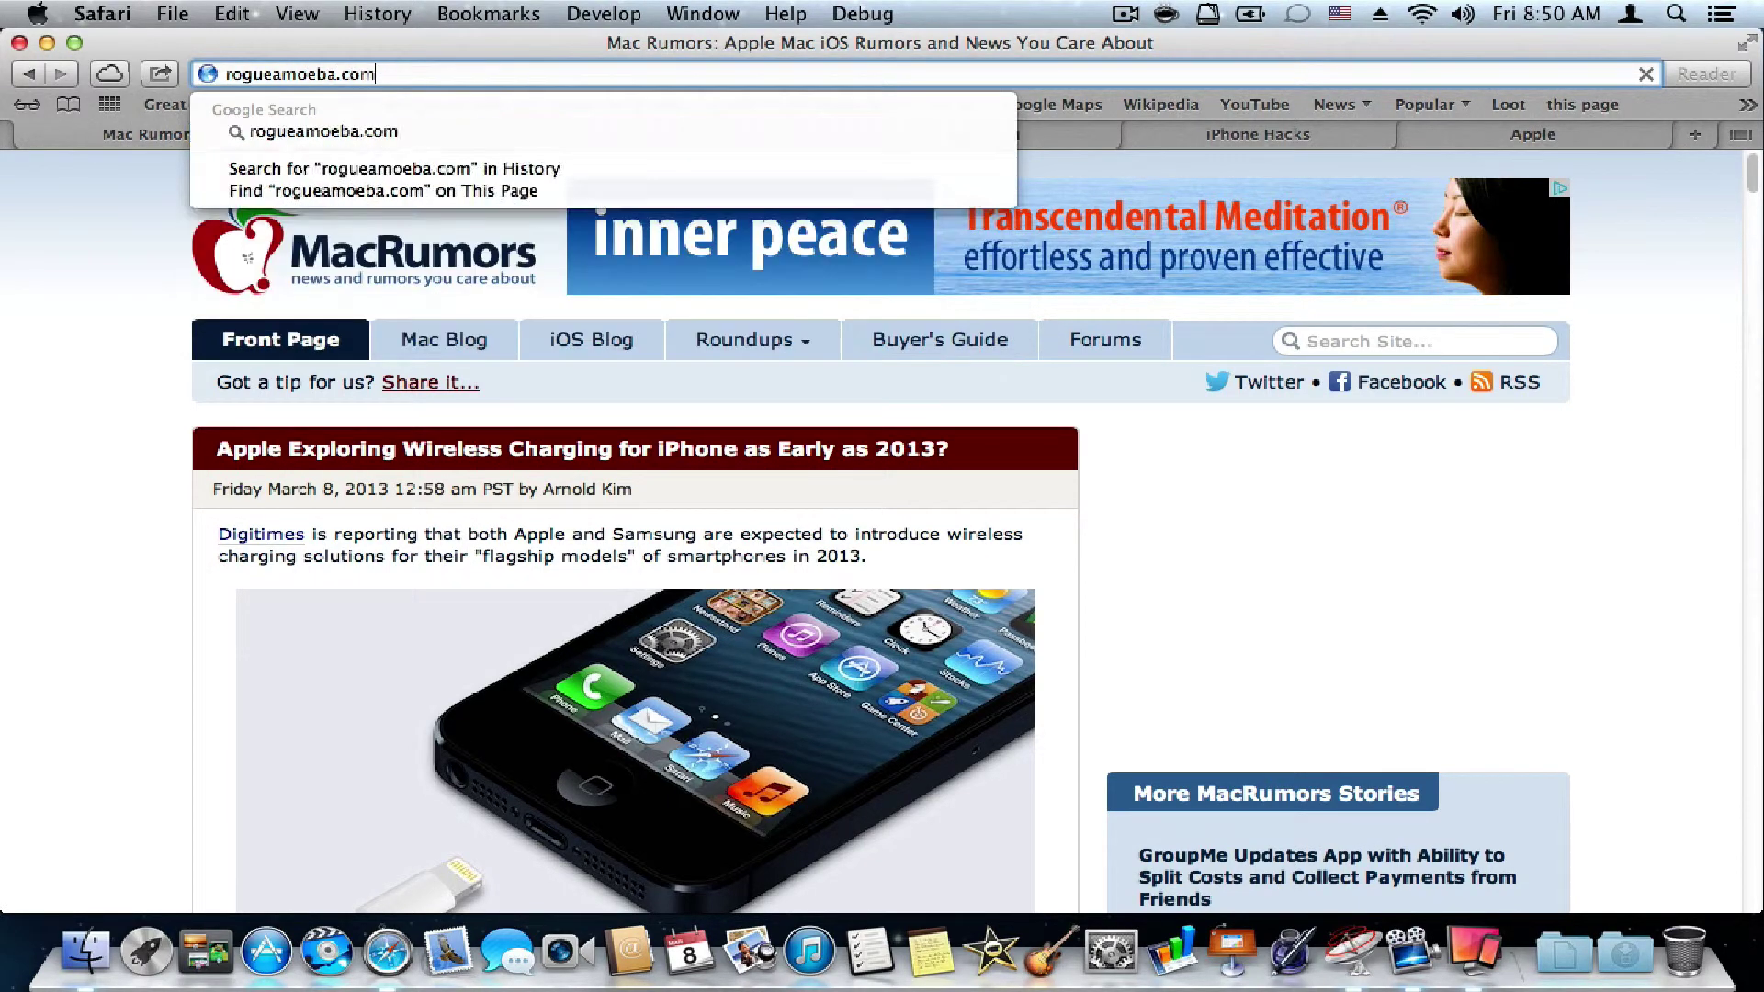
pyautogui.press('Return')
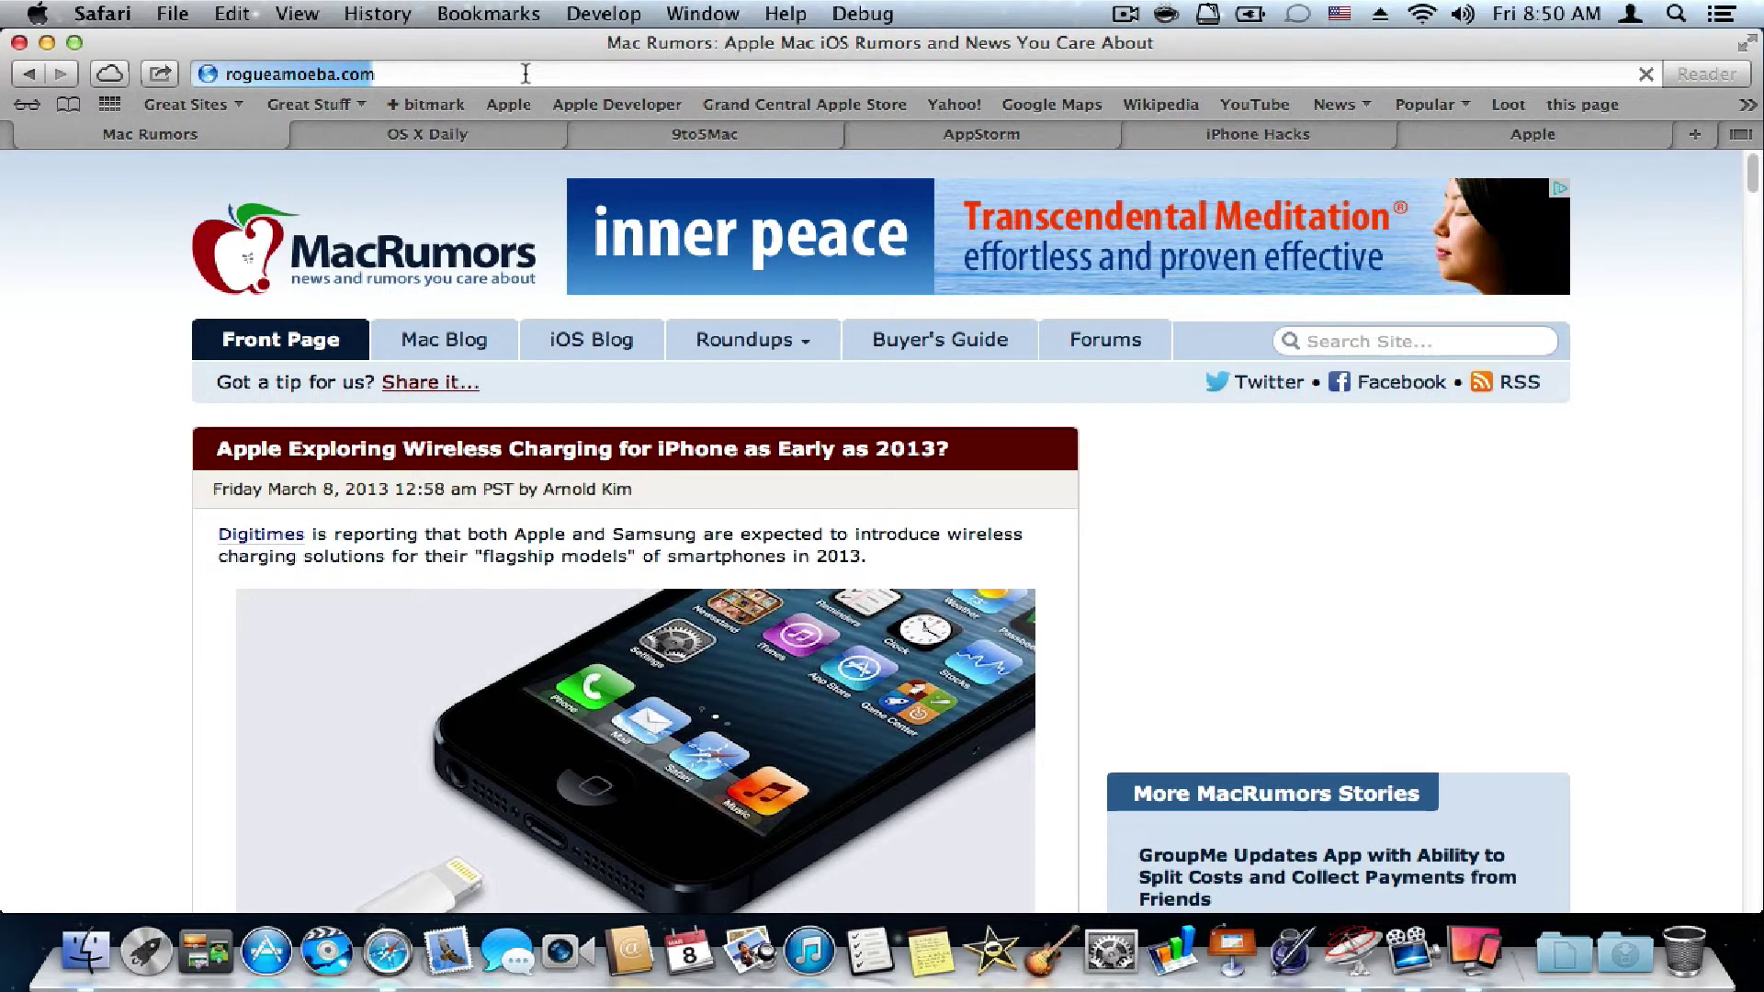
pyautogui.click(343, 72)
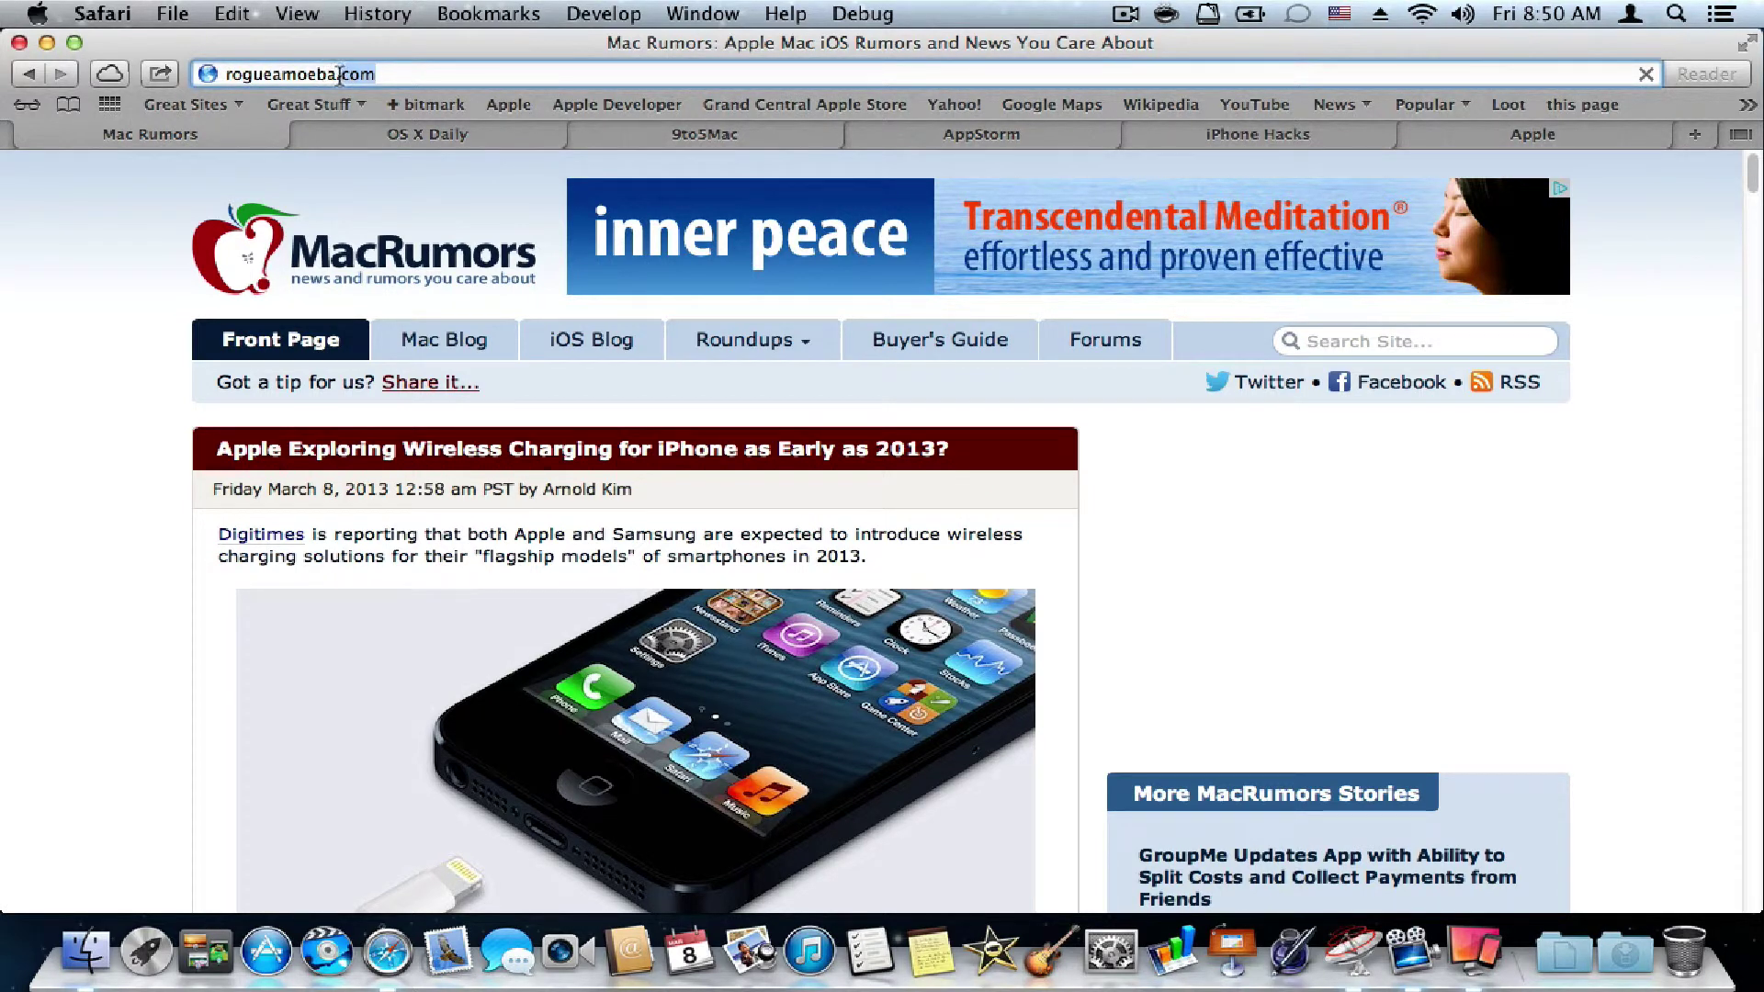
pyautogui.press('Return')
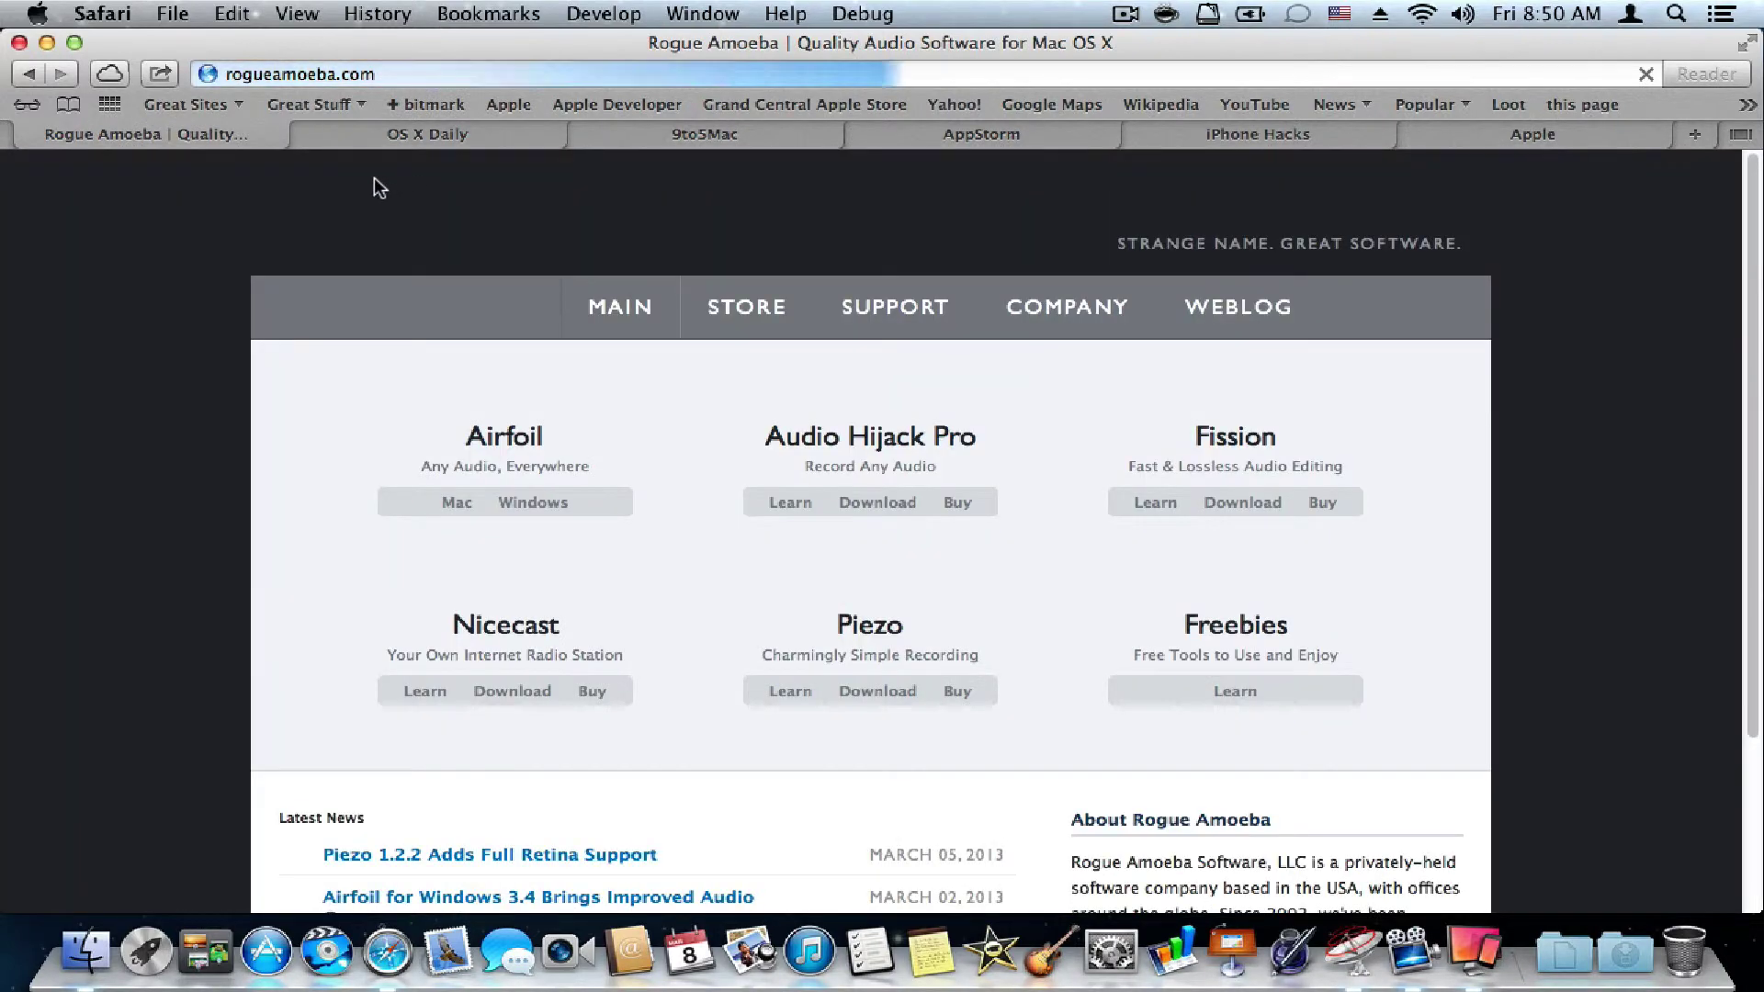
# Close the other Safari tabs and go to the Nicecast purchase page via Buy.
pyautogui.press('super+alt+w')
pyautogui.scroll(-5, 1115, 516)
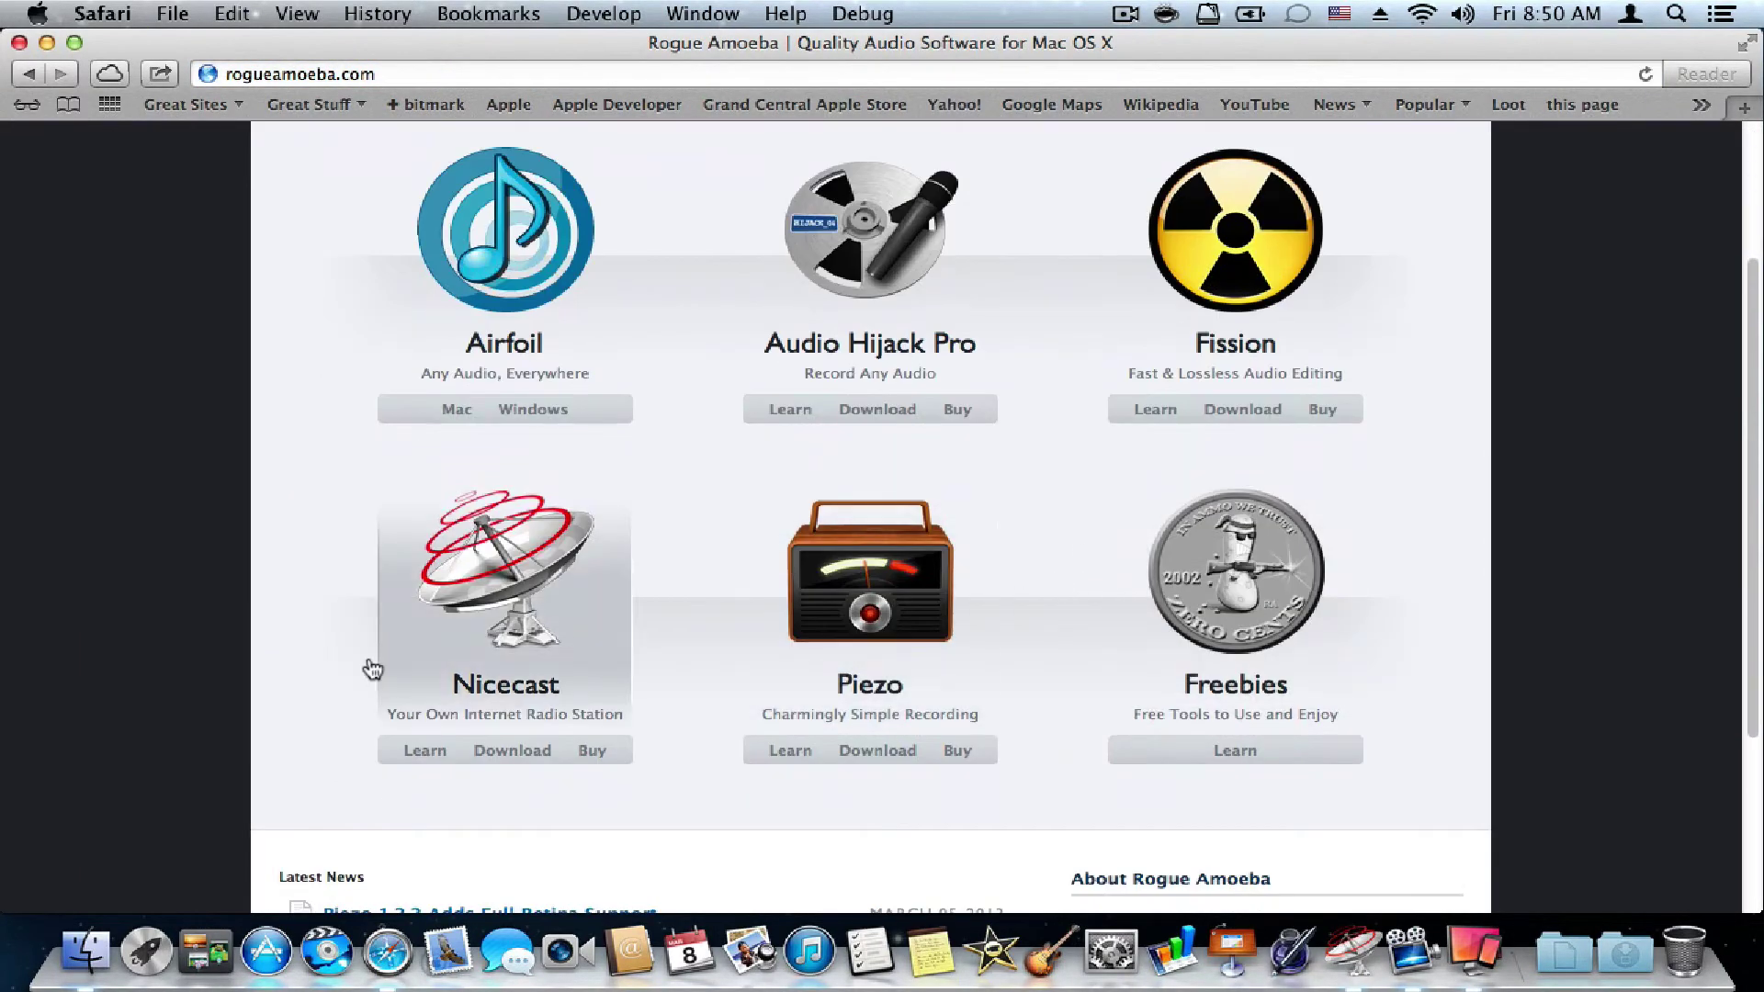
pyautogui.click(591, 754)
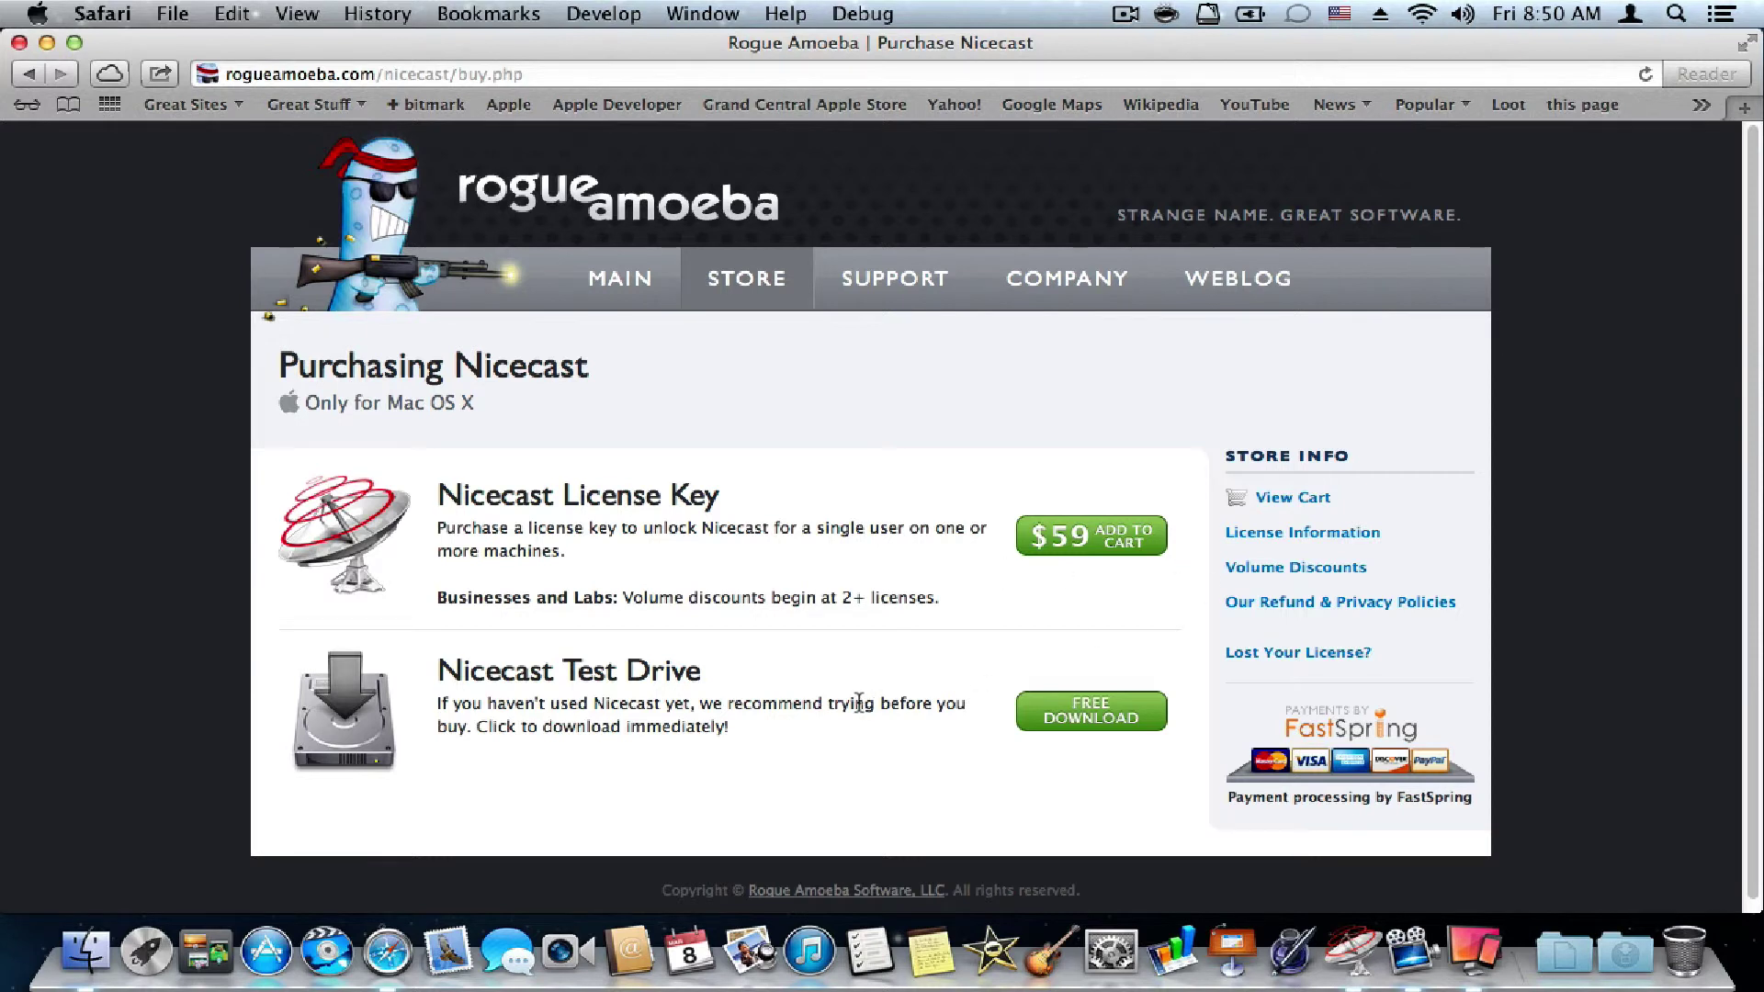
# Highlight the Nicecast Test Drive heading, then clear the selection.
pyautogui.moveTo(746, 670); pyautogui.dragTo(433, 688)
pyautogui.click(433, 688)
pyautogui.moveTo(754, 677); pyautogui.dragTo(441, 663)
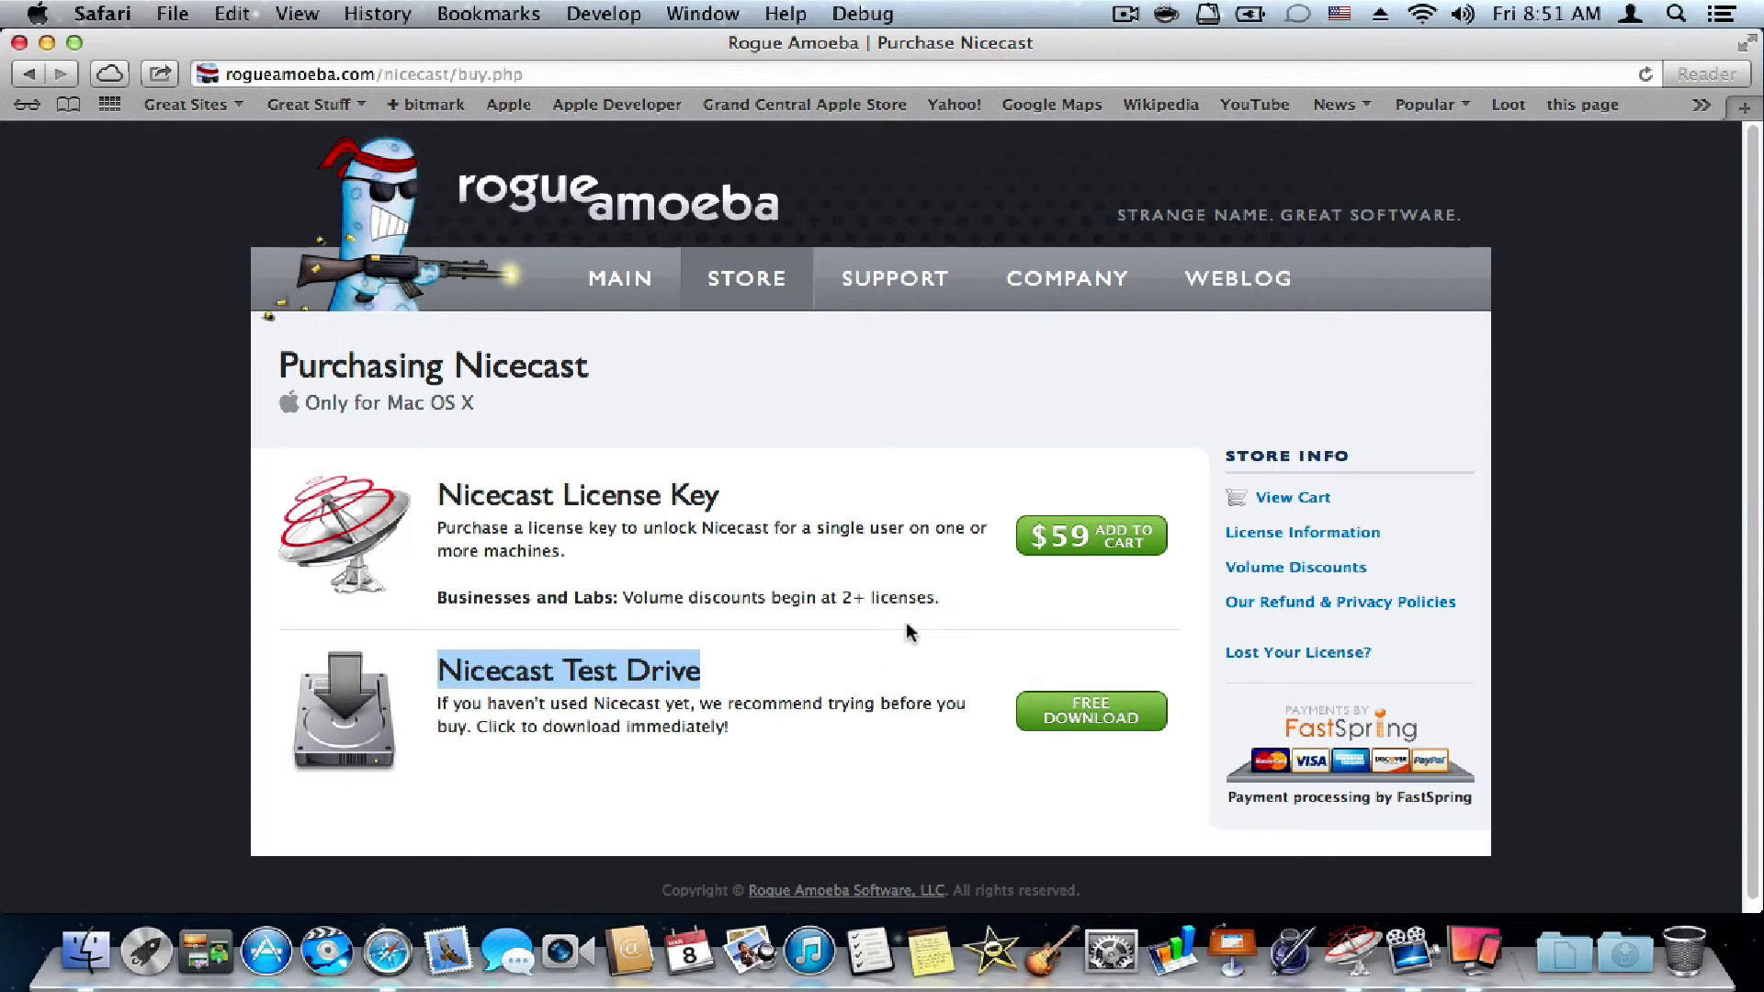
pyautogui.click(953, 548)
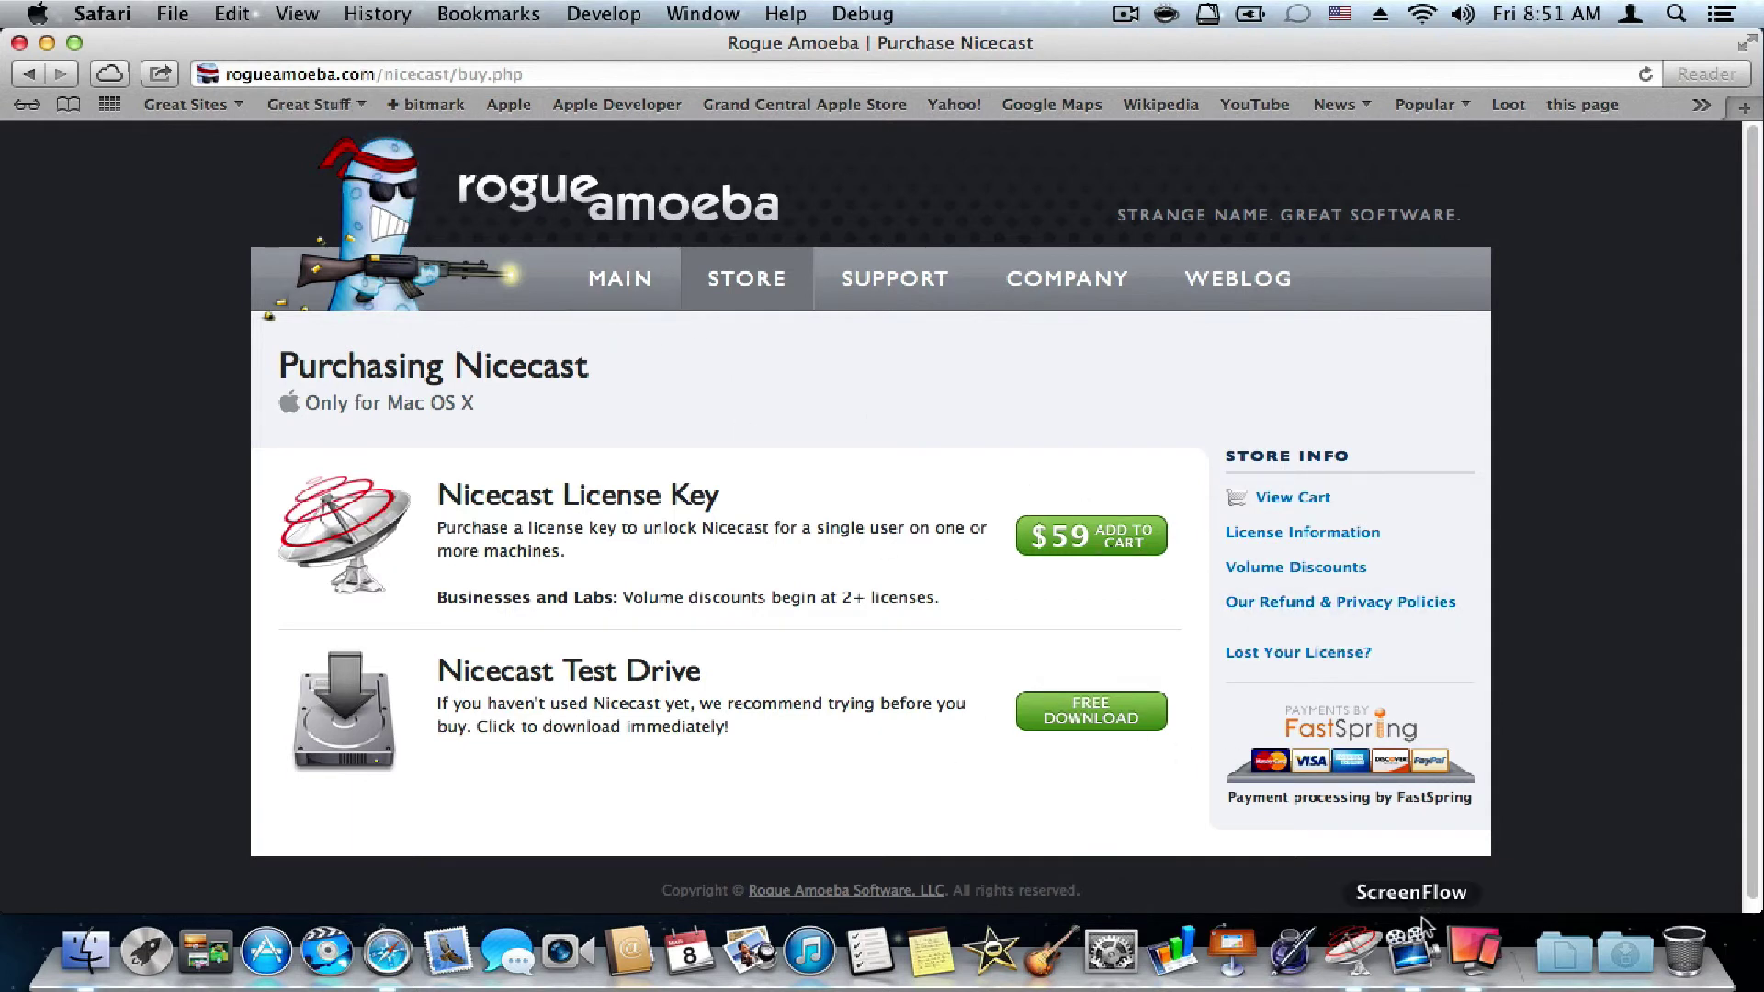
# Bring Nicecast's Standby Broadcast window, with its Internet and Local listen addresses, to the front.
pyautogui.click(1368, 956)
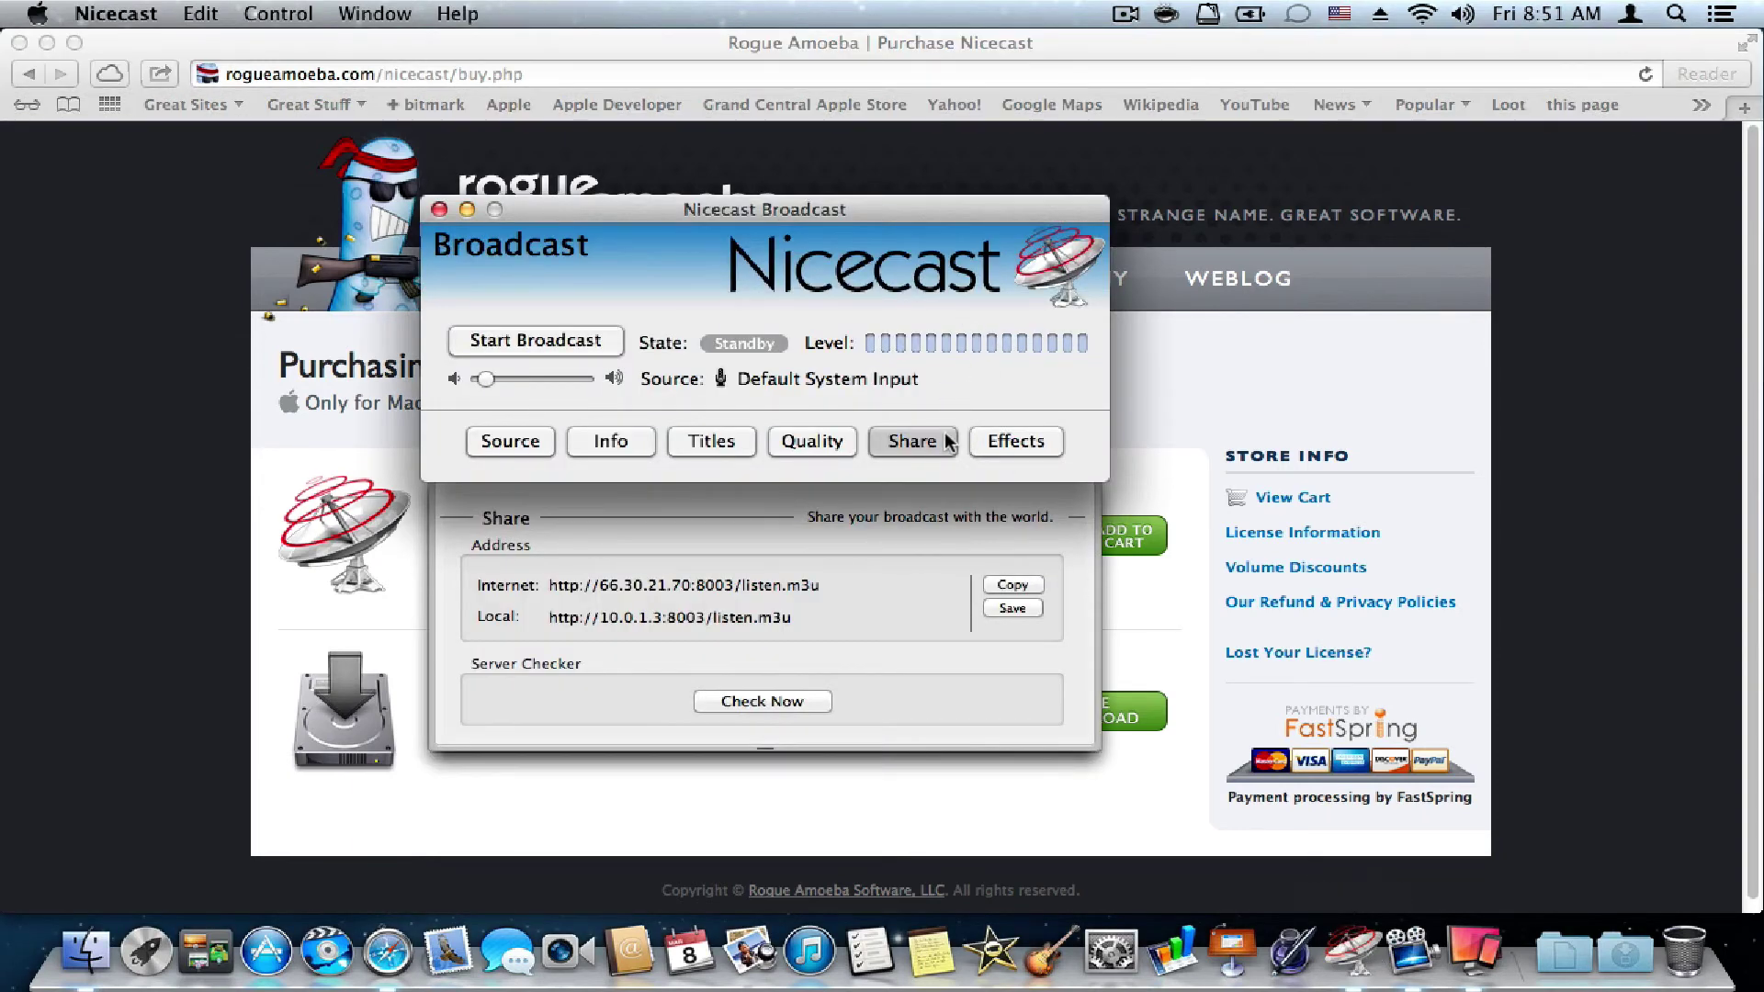